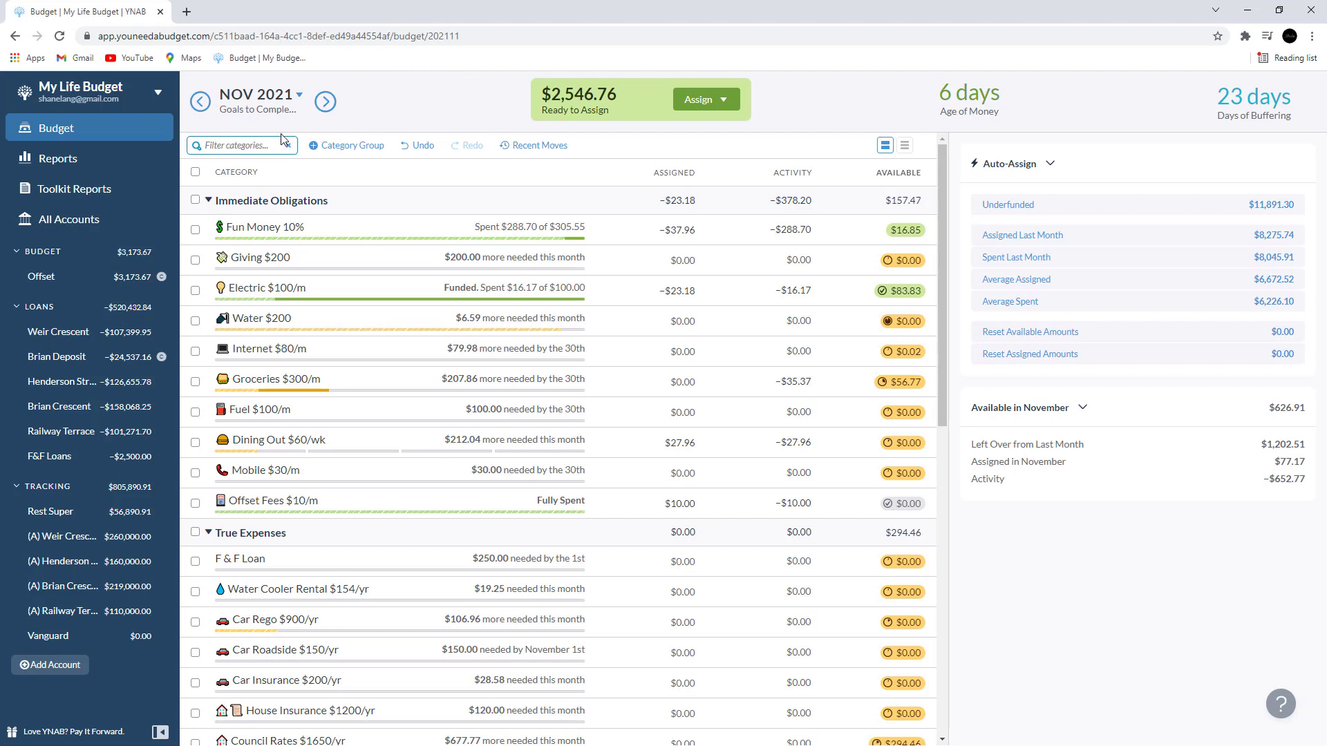
- Open the Offset account and check its working balance and the balance offered for reconciliation
left_click(83, 283)
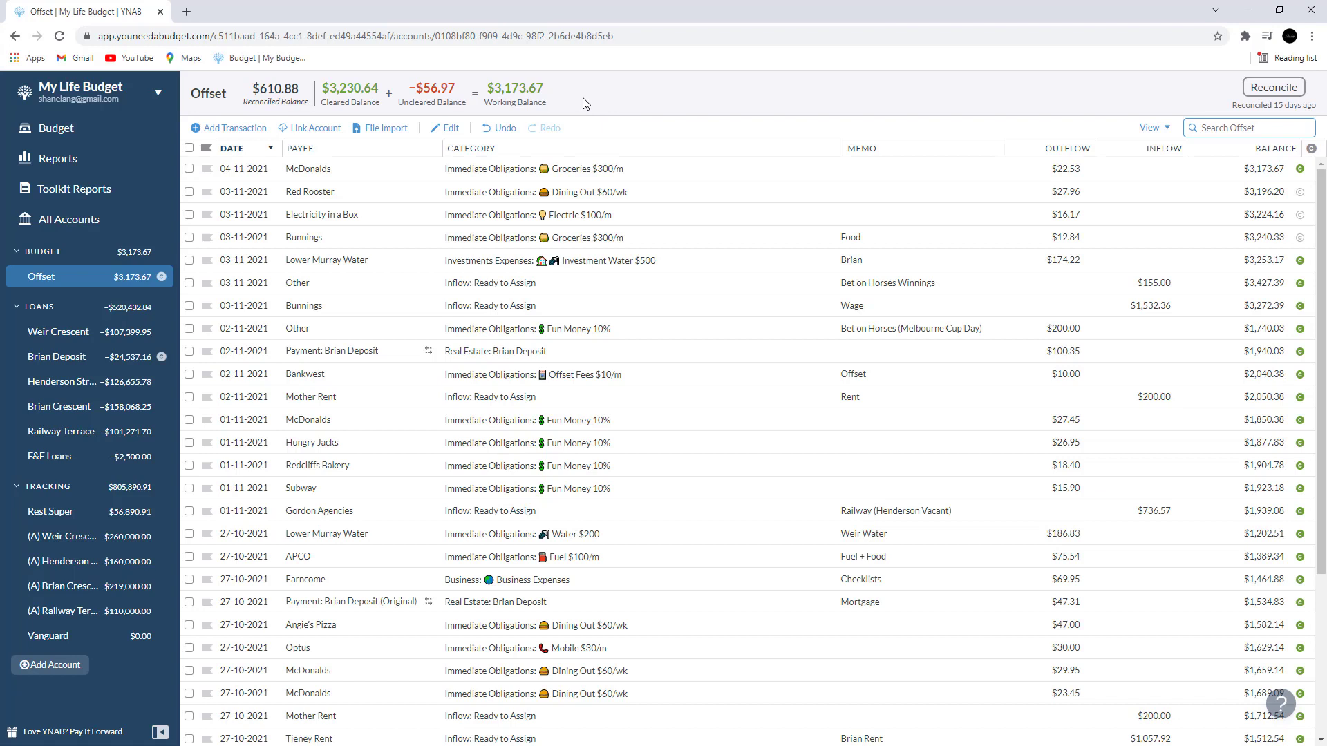
left_click_drag(494, 87, 547, 96)
left_click(1272, 88)
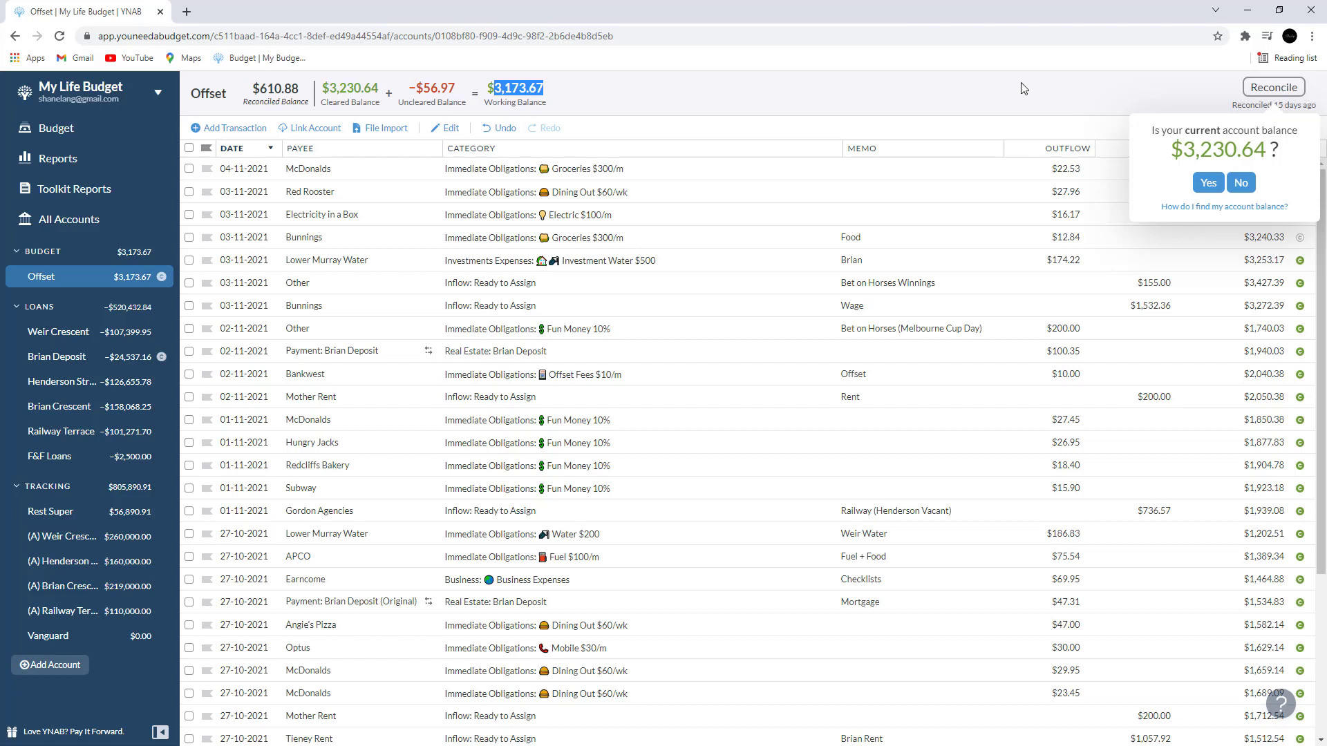
left_click(1064, 89)
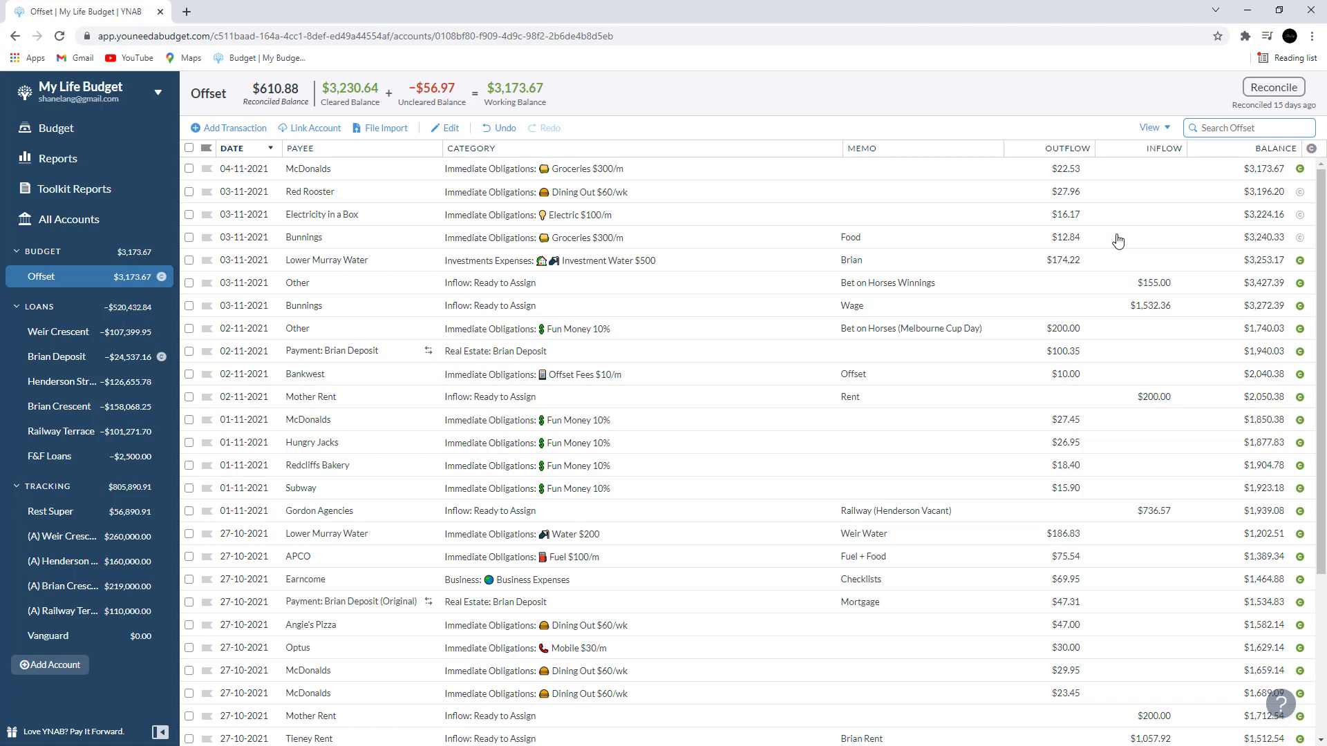
- Mark the 03-11-2021 Bunnings groceries transaction as cleared and the 04-11-2021 McDonalds transaction as uncleared, then check the reconciliation balance
left_click(1300, 238)
left_click(1300, 168)
left_click(1256, 97)
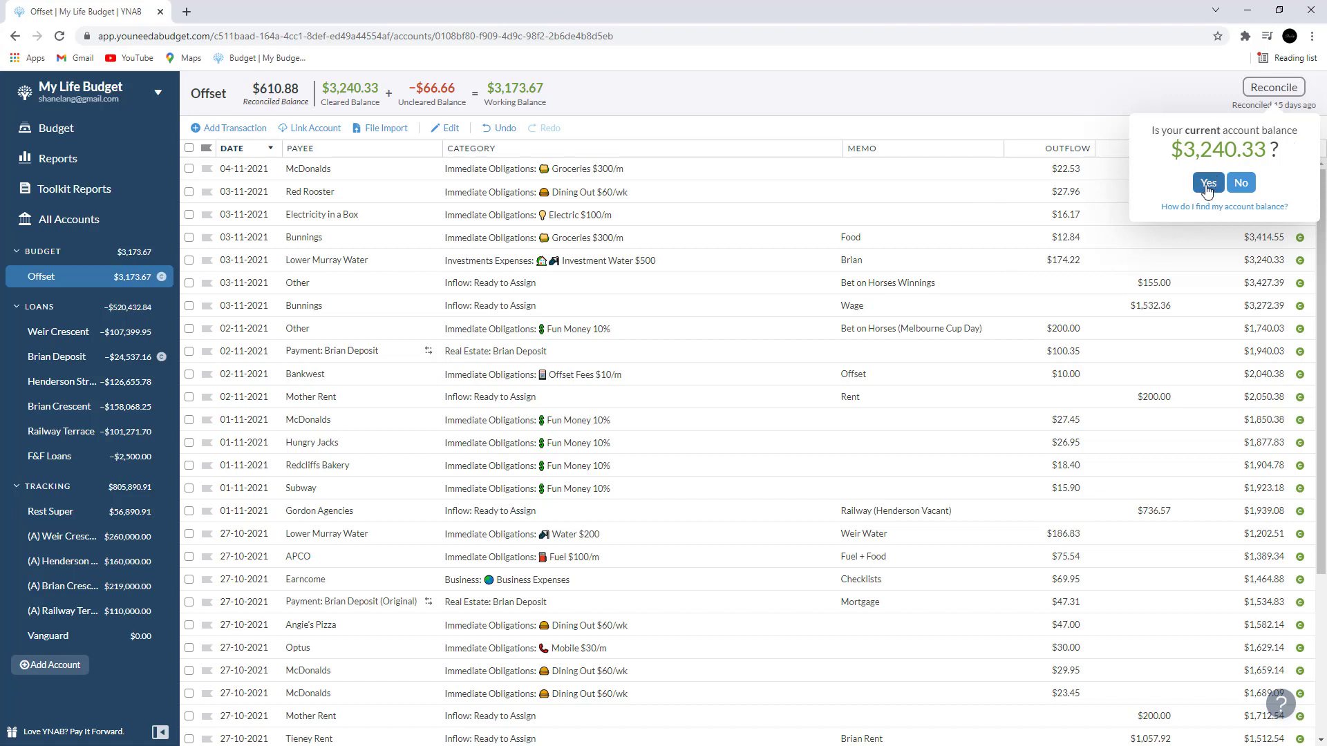
left_click(1105, 95)
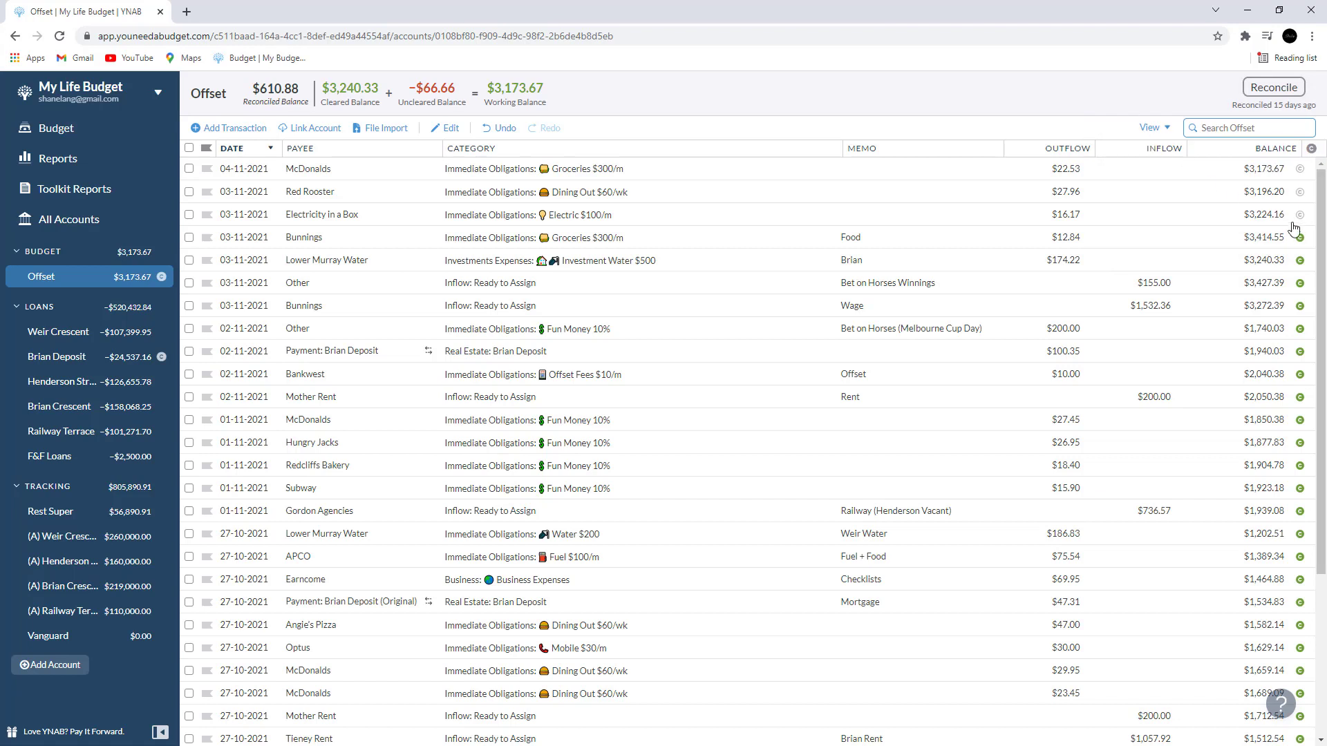
- Reconcile the Offset account by confirming $3,240.33 as its current balance
left_click(1279, 87)
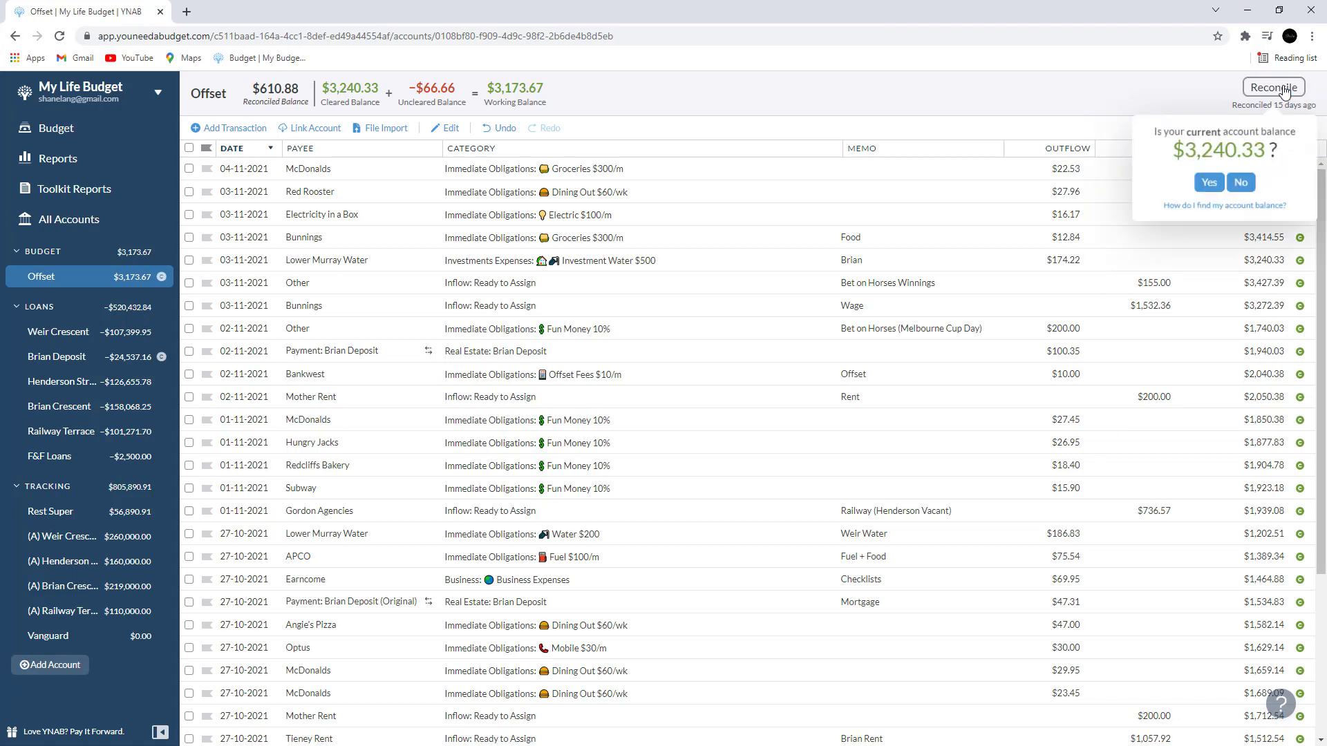
left_click(1210, 181)
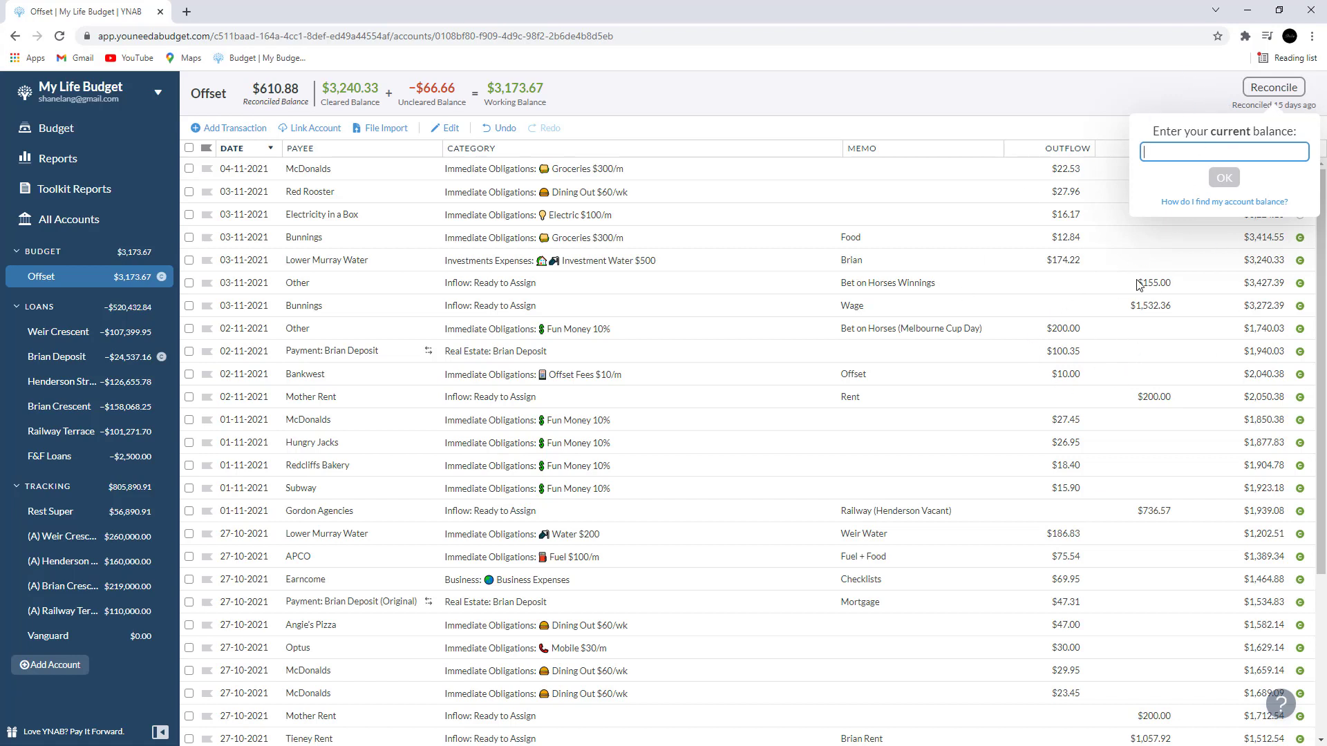
left_click(1178, 88)
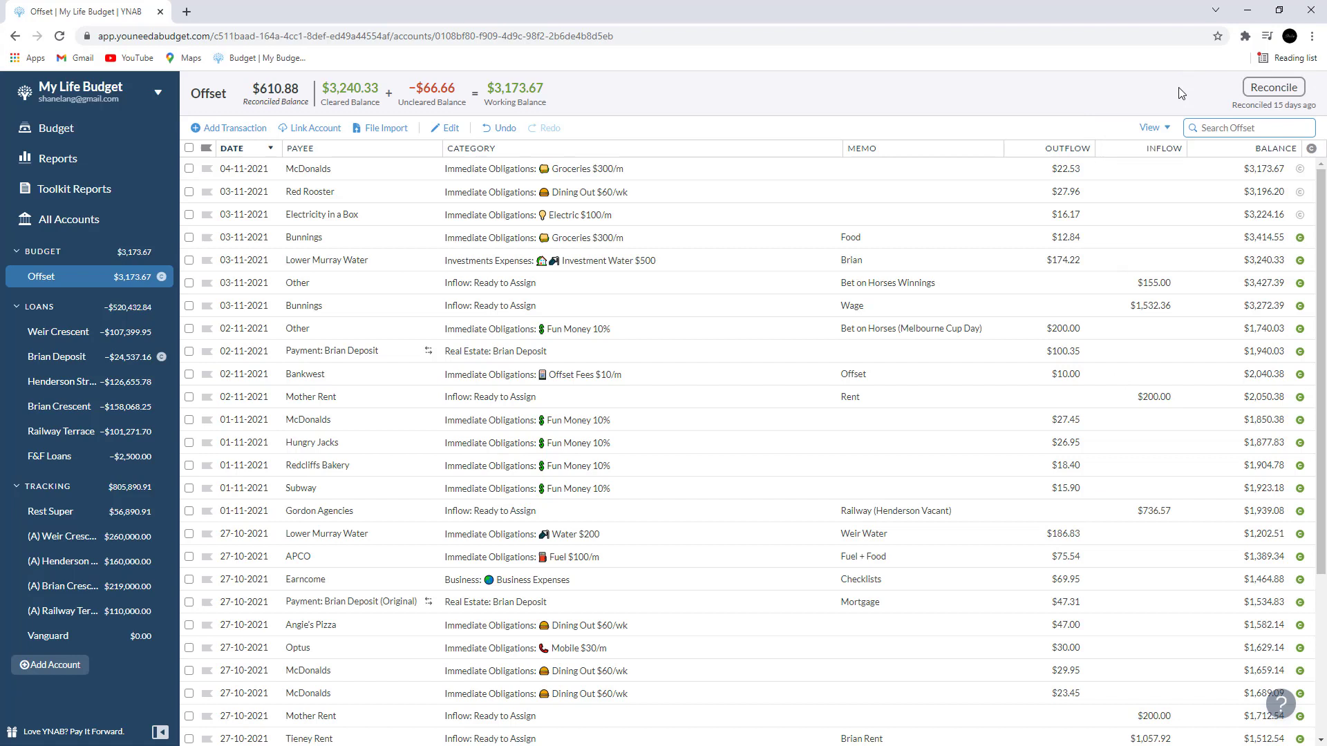
left_click(1266, 89)
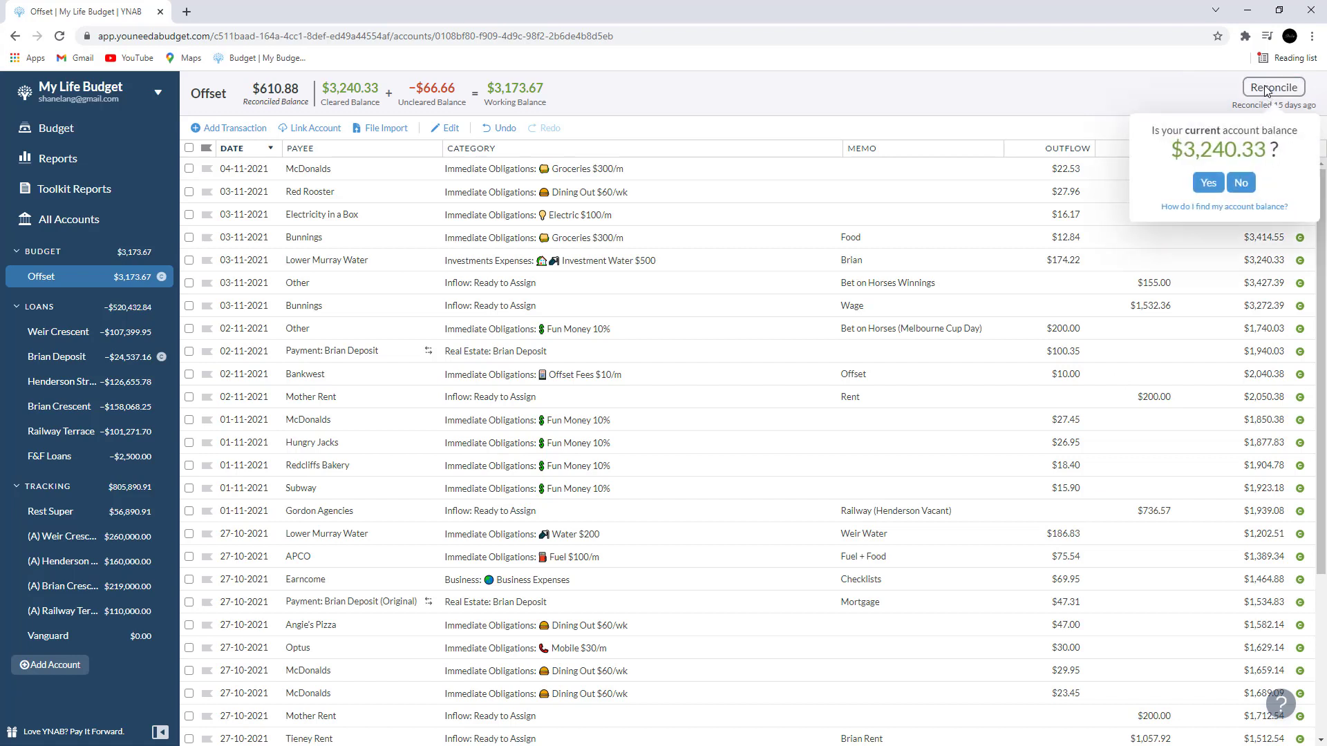
left_click(1208, 183)
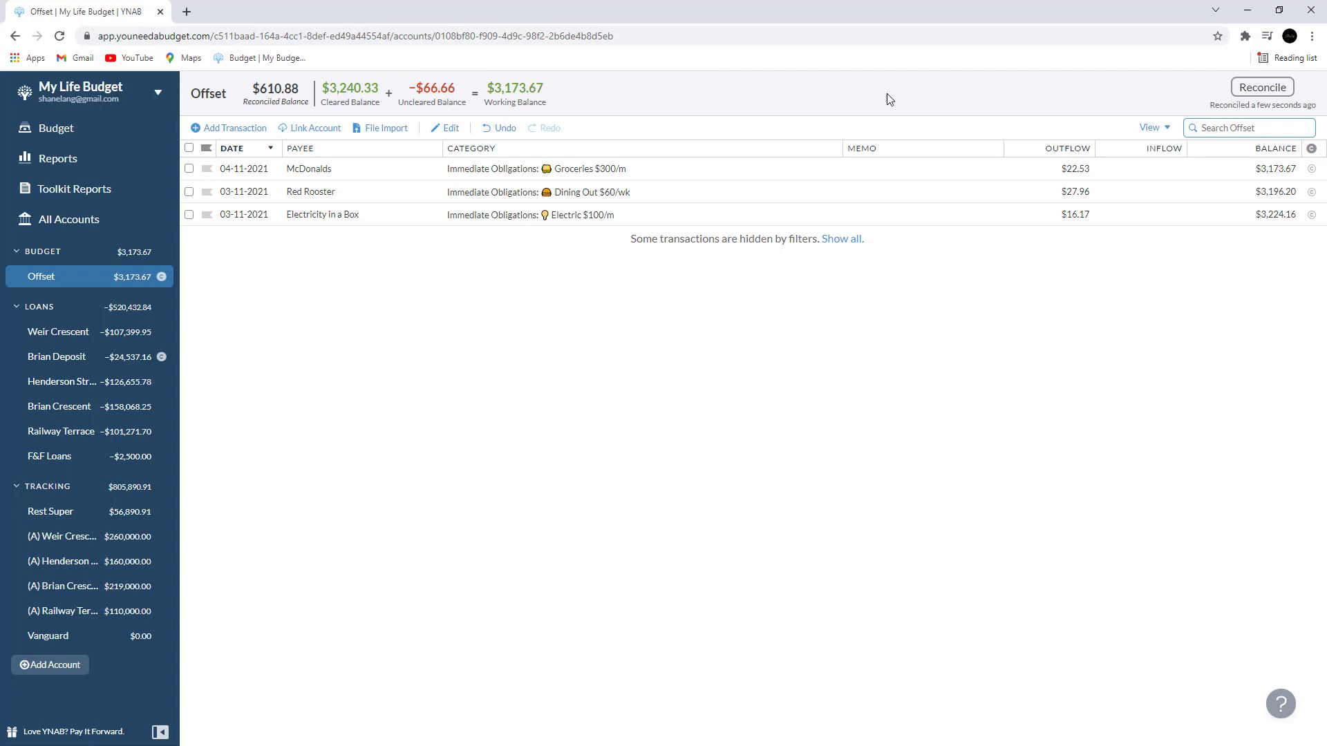
- In the November 2021 budget, add 254.67 to the amount assigned to Fun Money 10%
left_click(54, 129)
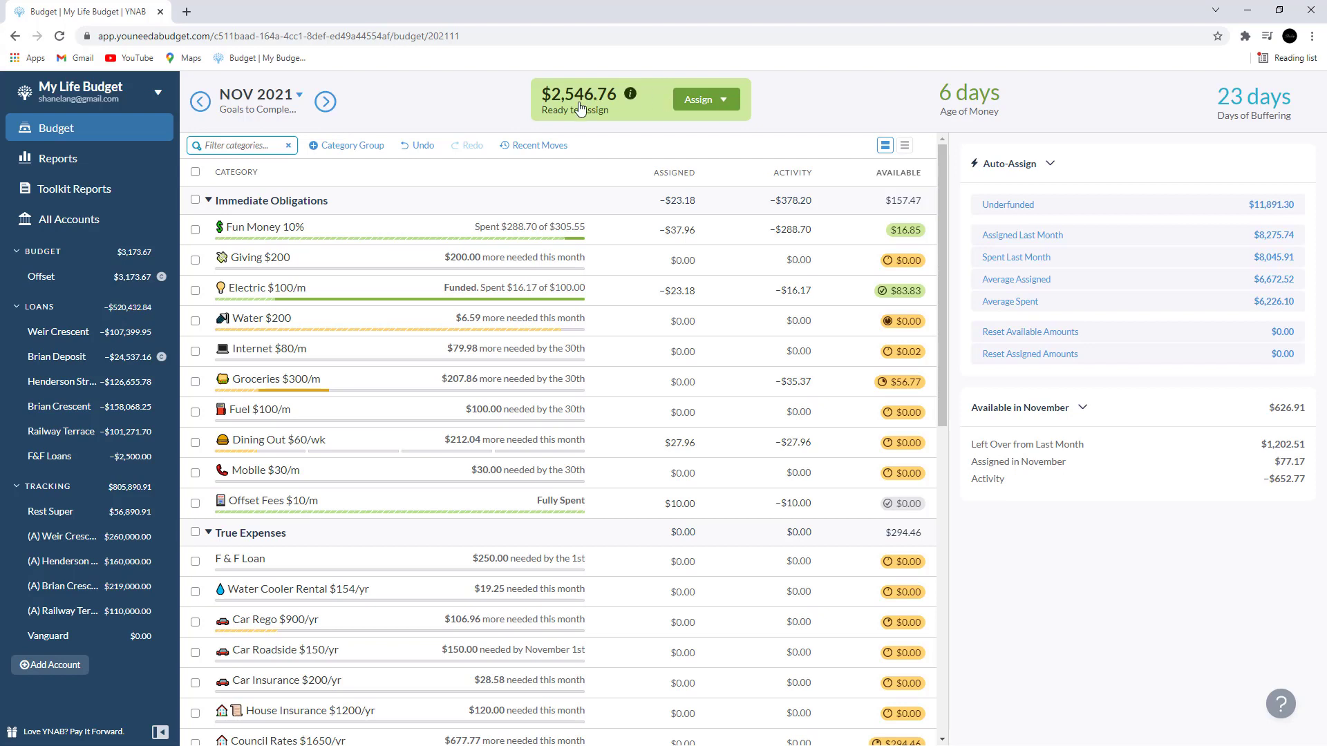
left_click(694, 230)
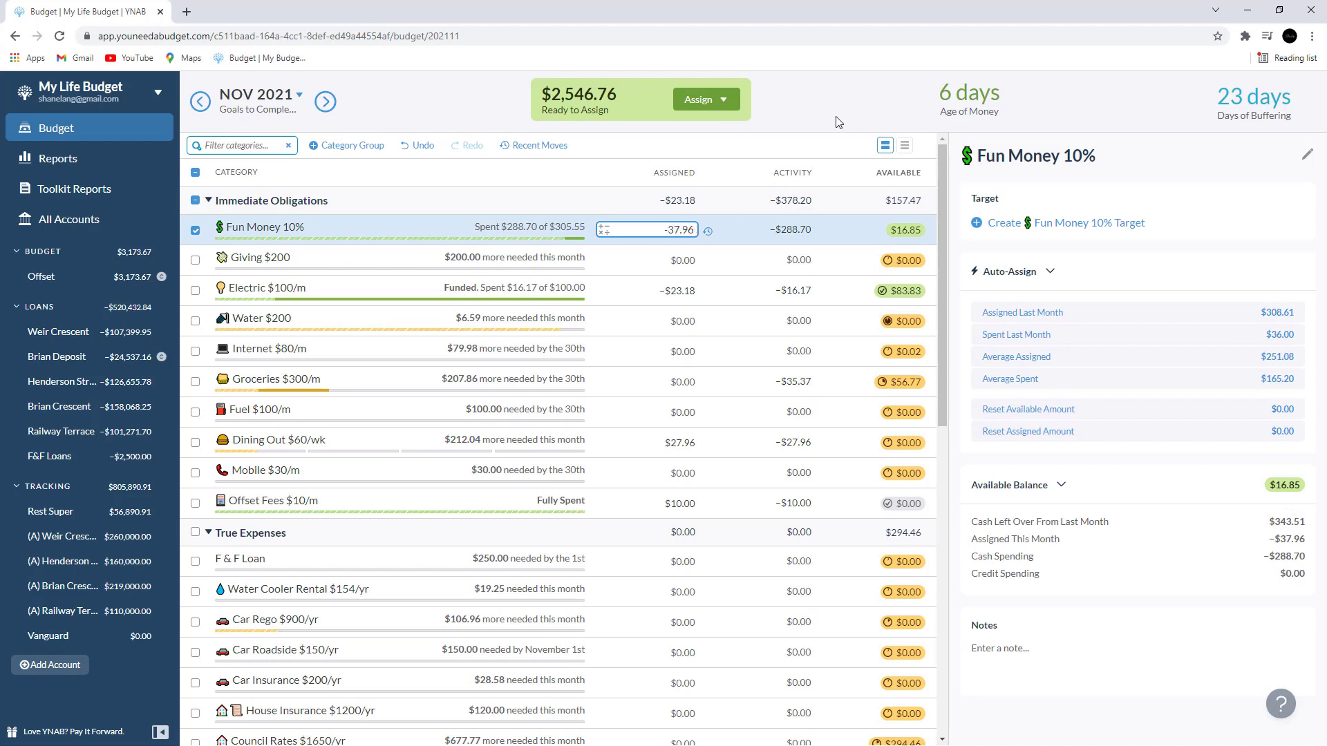
type("+")
type("254.67")
key("Return")
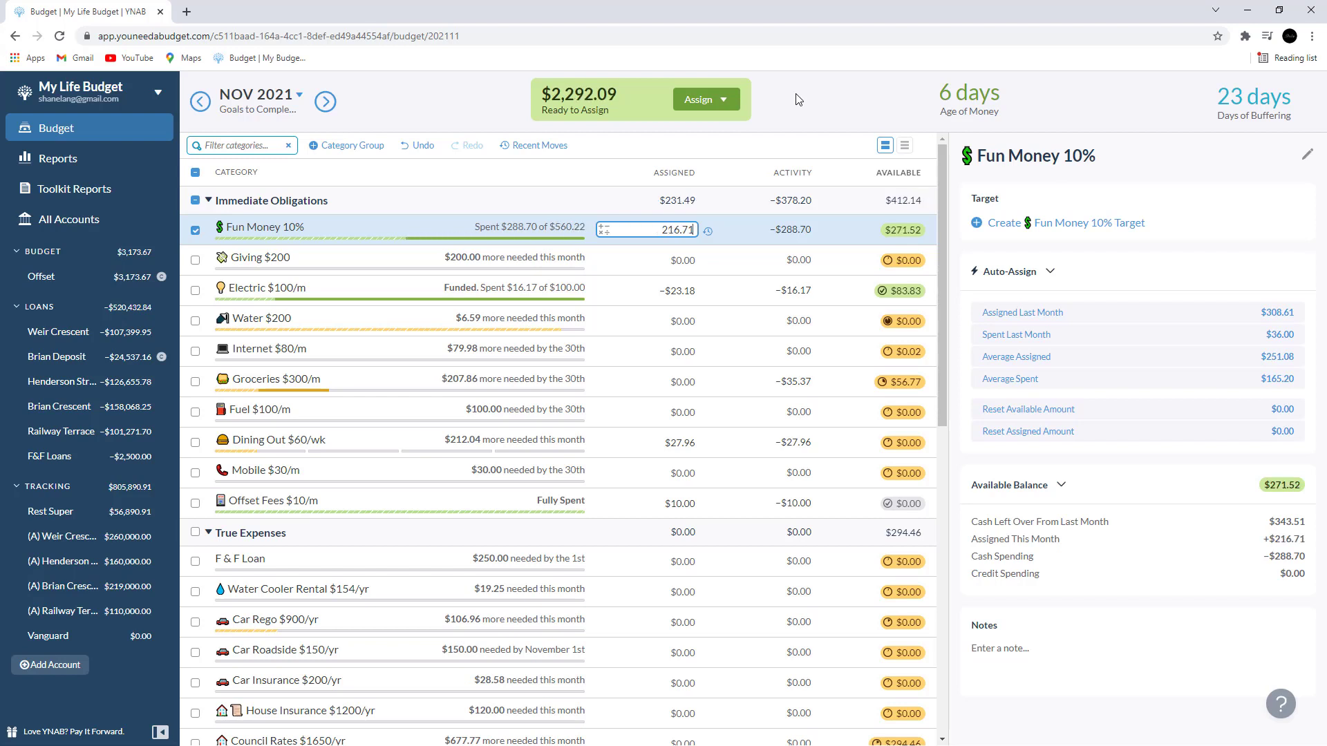
left_click(446, 101)
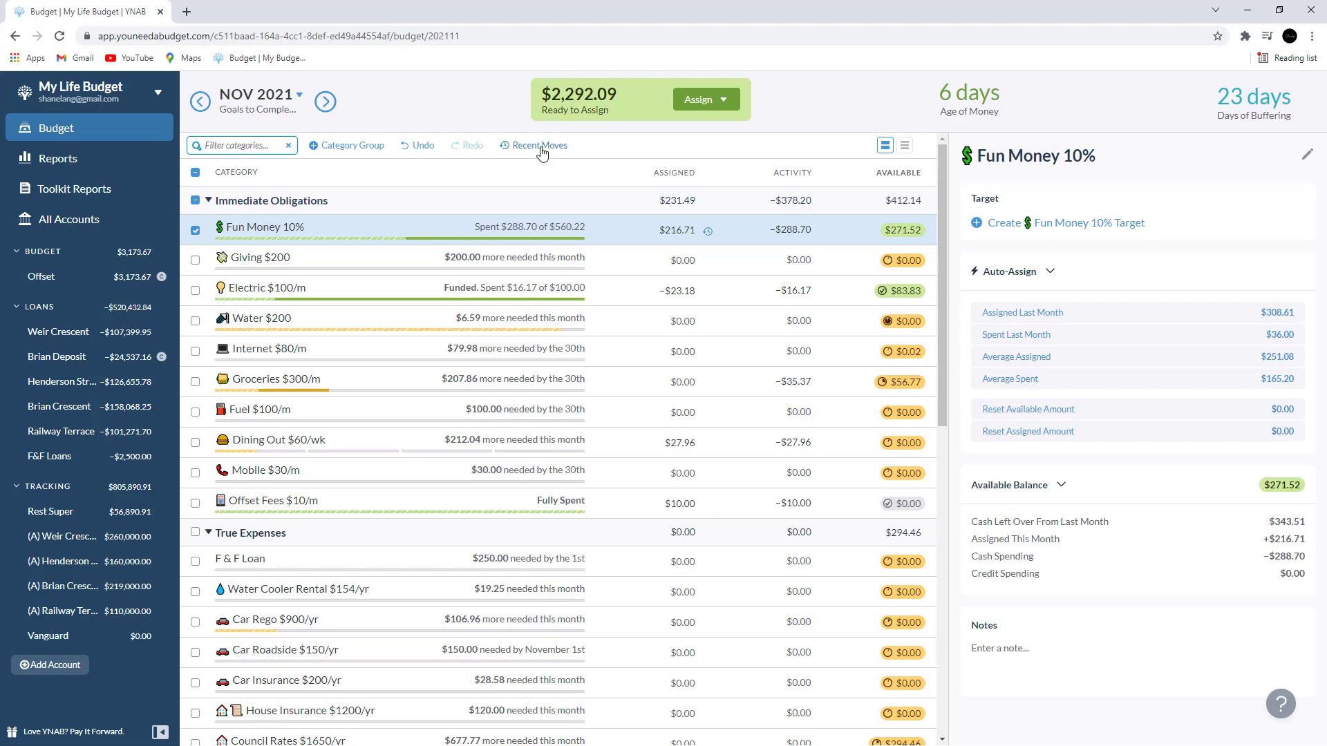
- Cover the overspending in the Investment Water $500 category with money from Inflow: Ready to Assign
scroll(539, 162, "down", 1)
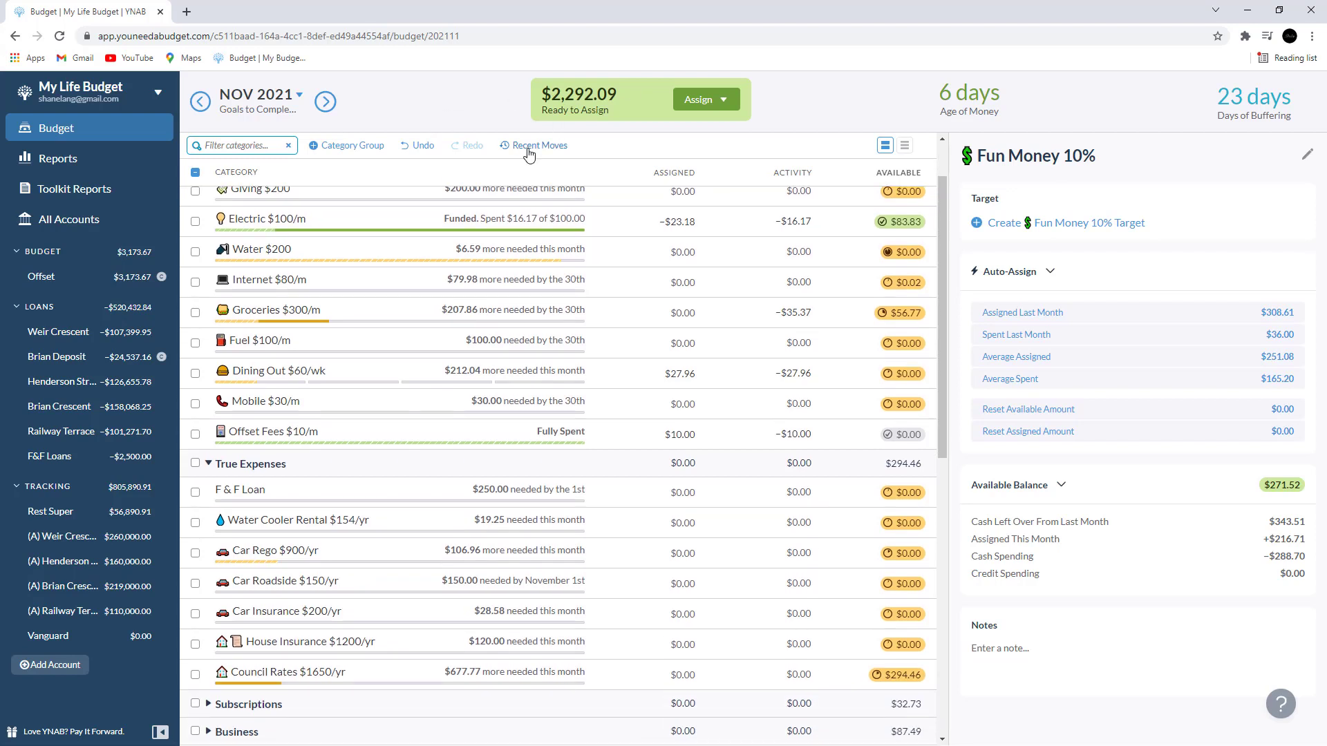
scroll(517, 142, "up", 1)
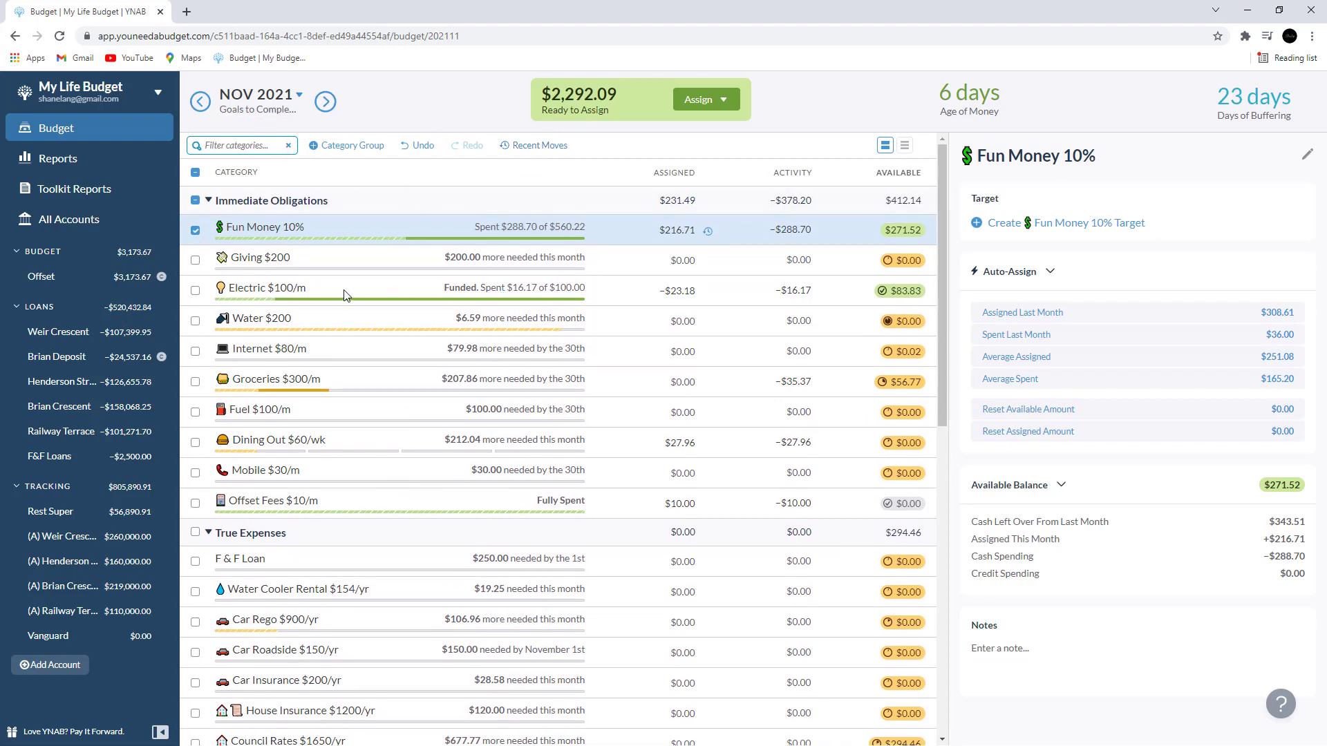
scroll(475, 297, "down", 1)
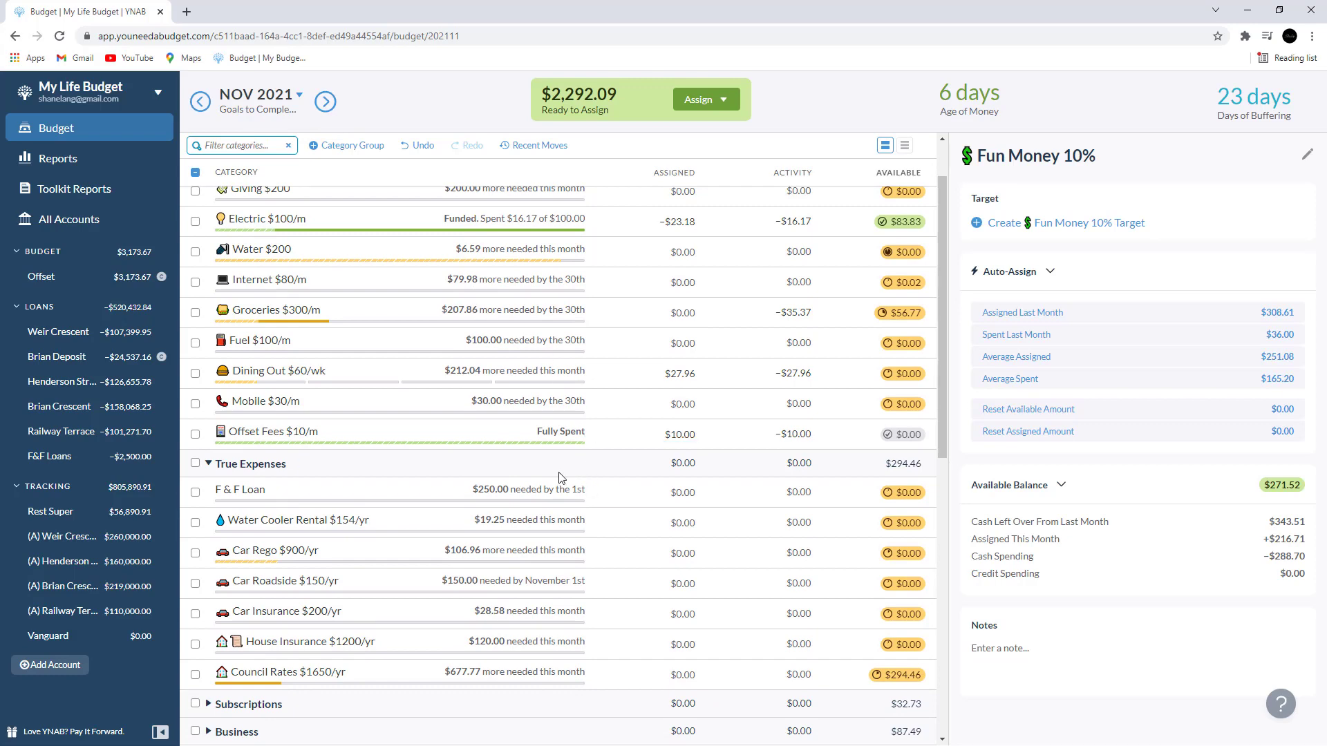
scroll(483, 414, "down", 5)
scroll(498, 408, "up", 1)
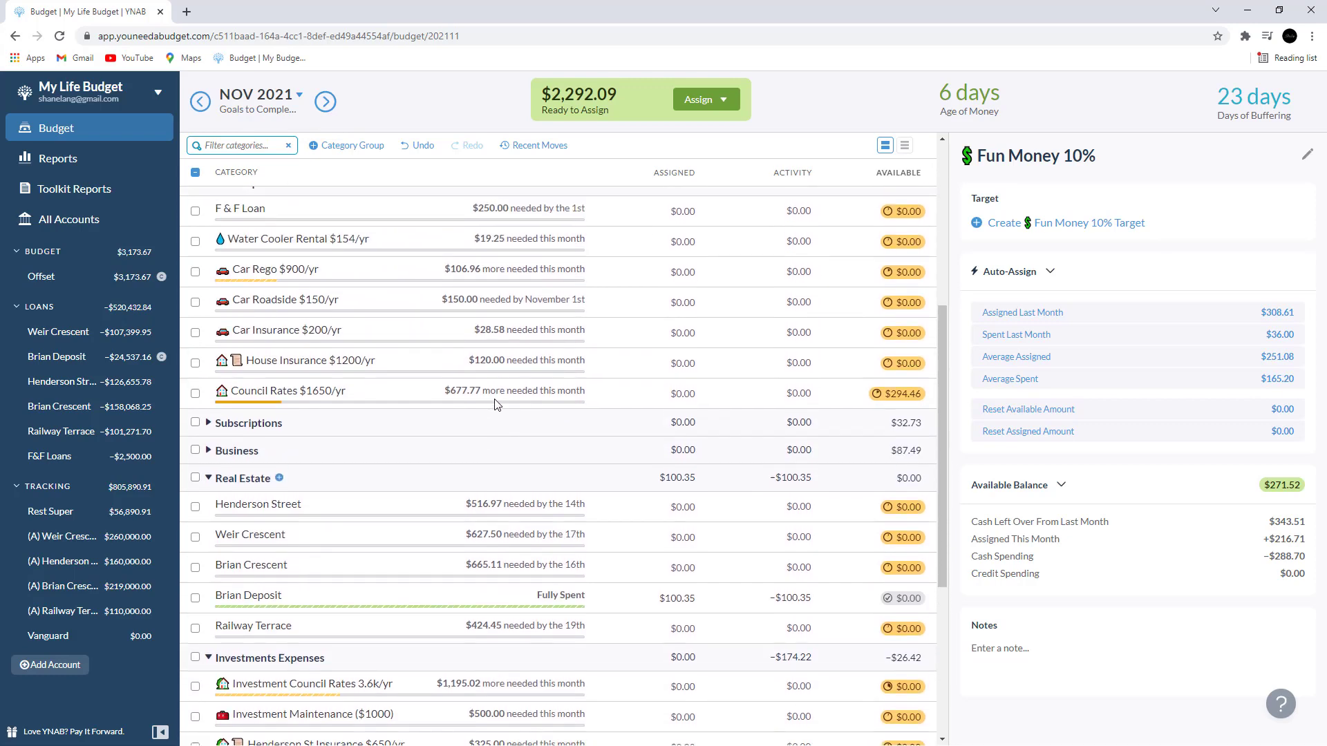
scroll(630, 417, "down", 5)
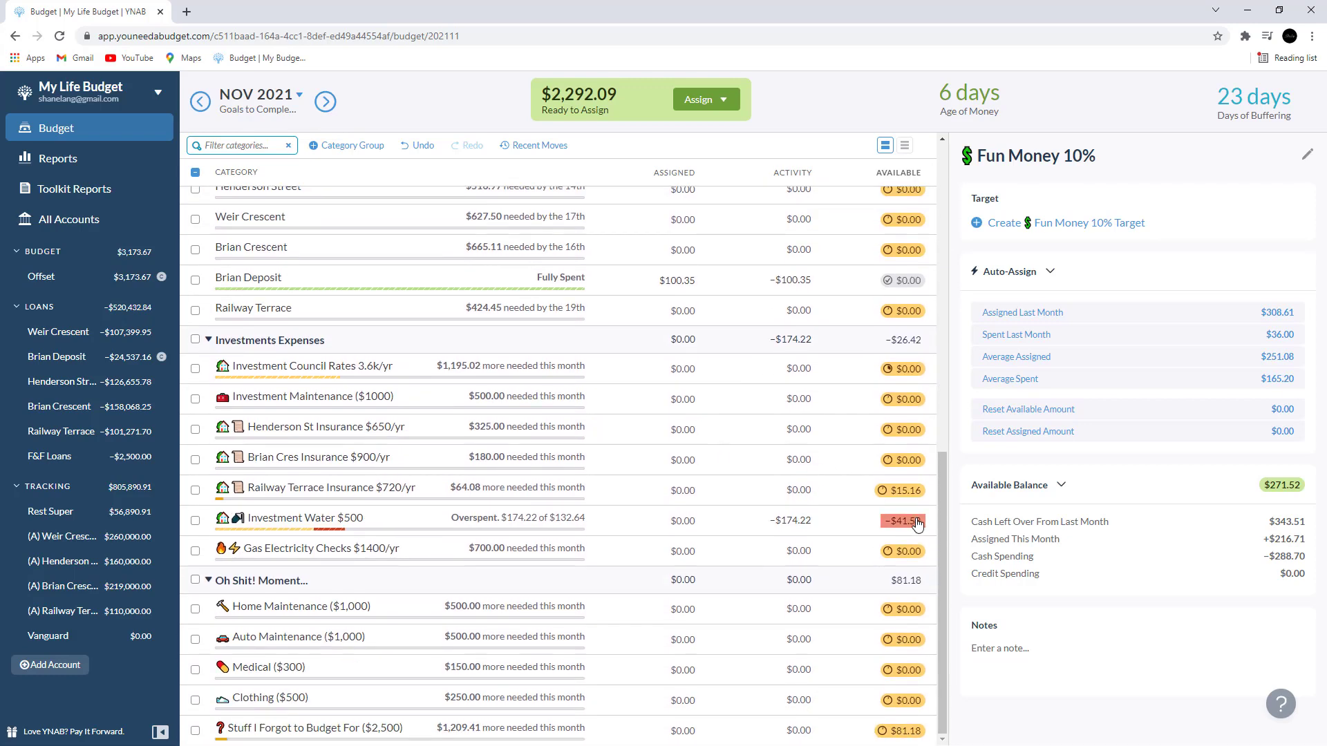
mouse_move(909, 525)
left_click(907, 527)
left_click(982, 579)
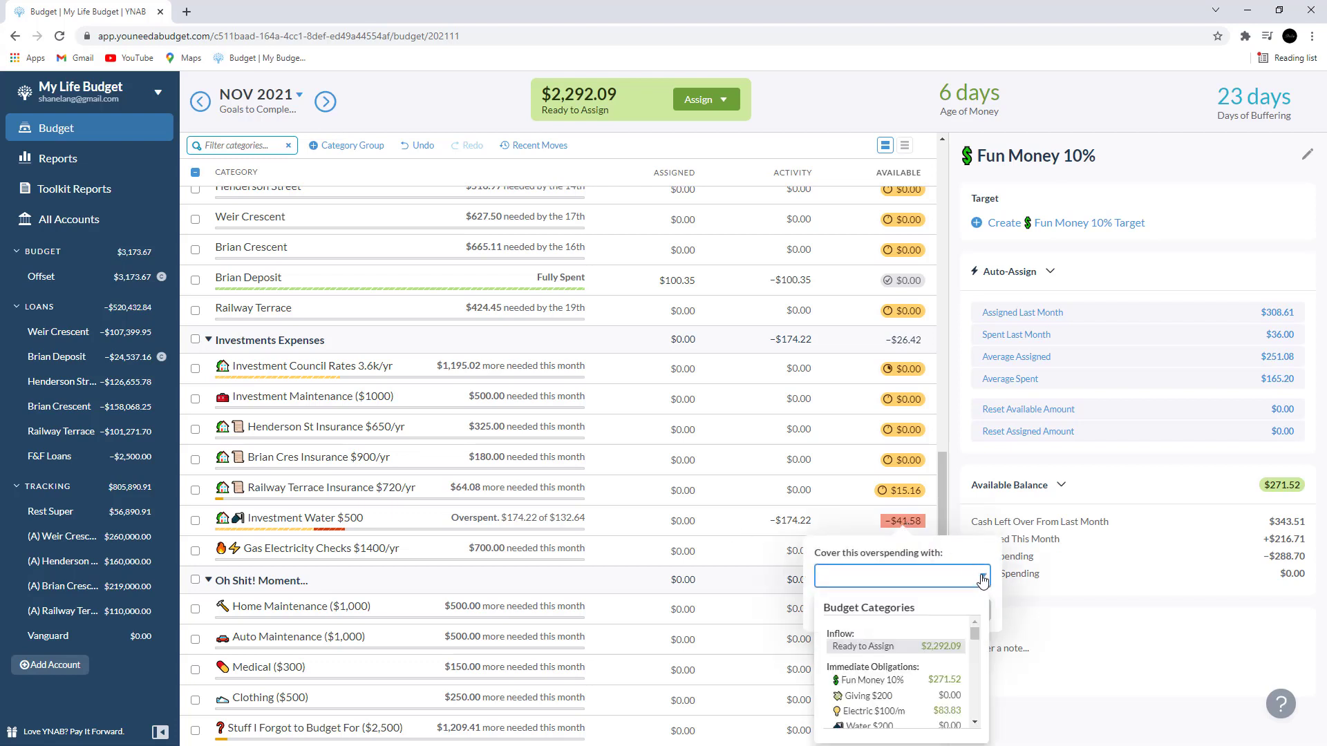
left_click(906, 646)
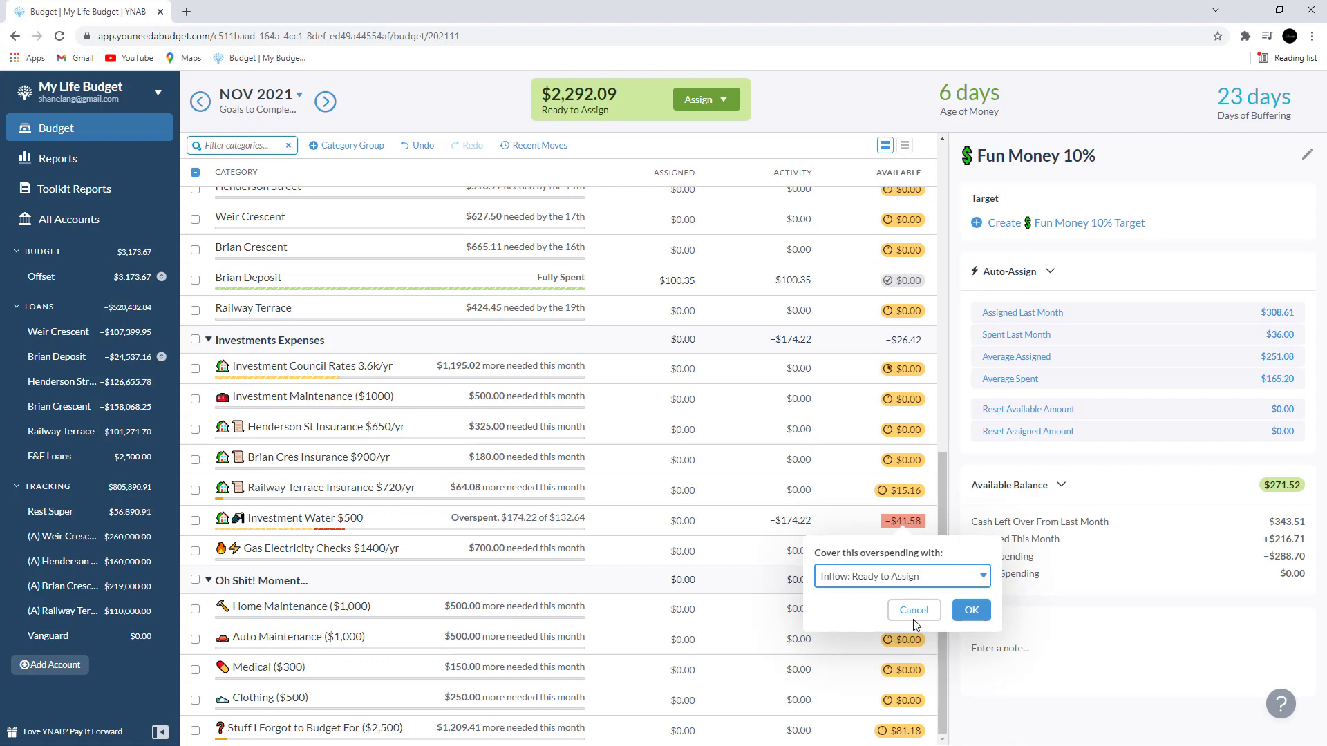
left_click(971, 610)
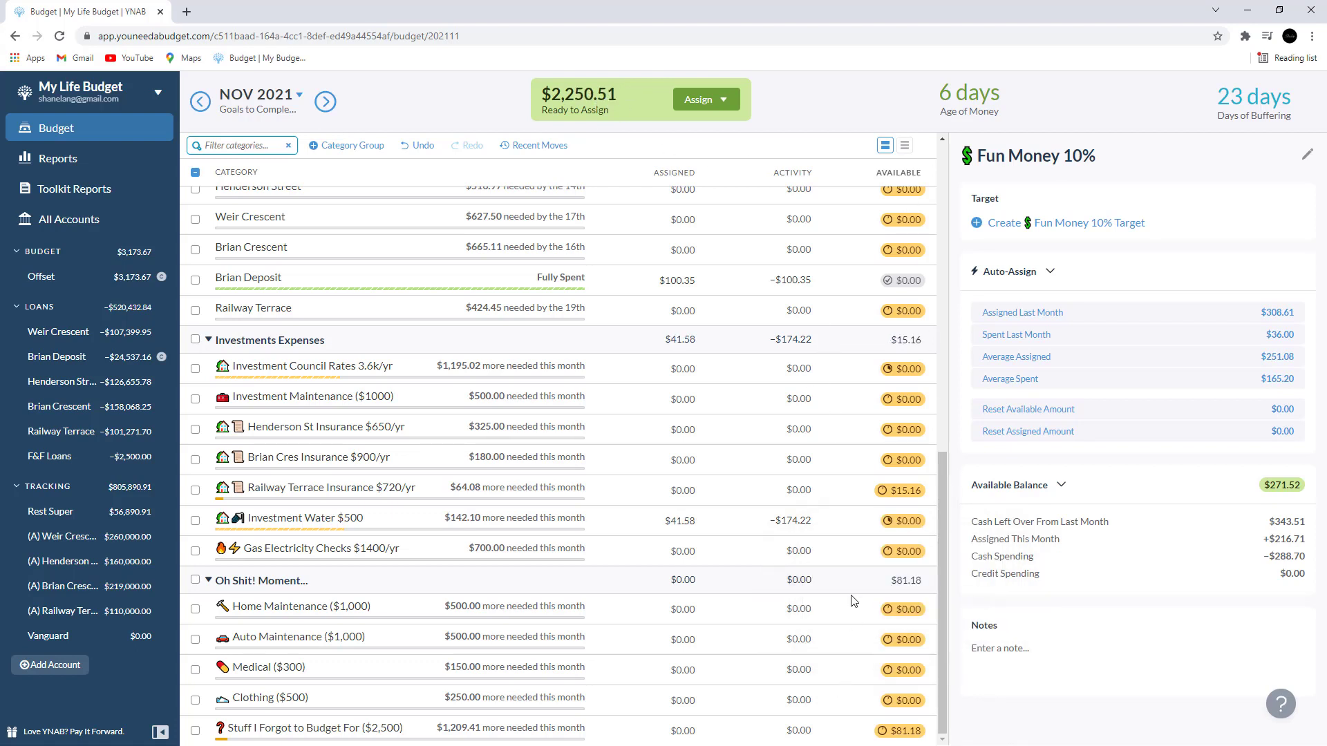
- Review the November categories from Immediate Obligations through Investments Expenses, examining the amounts still needed and their due dates
scroll(855, 601, "up", 8)
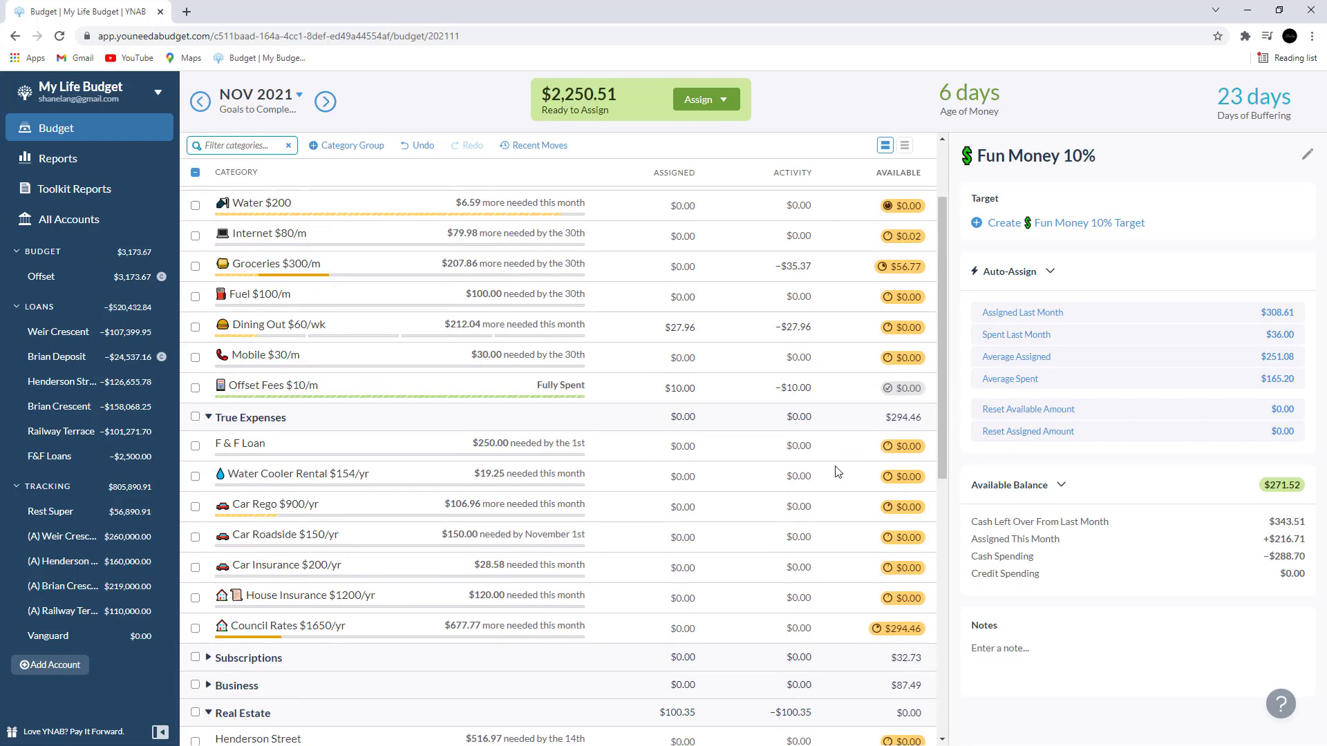
scroll(836, 463, "up", 2)
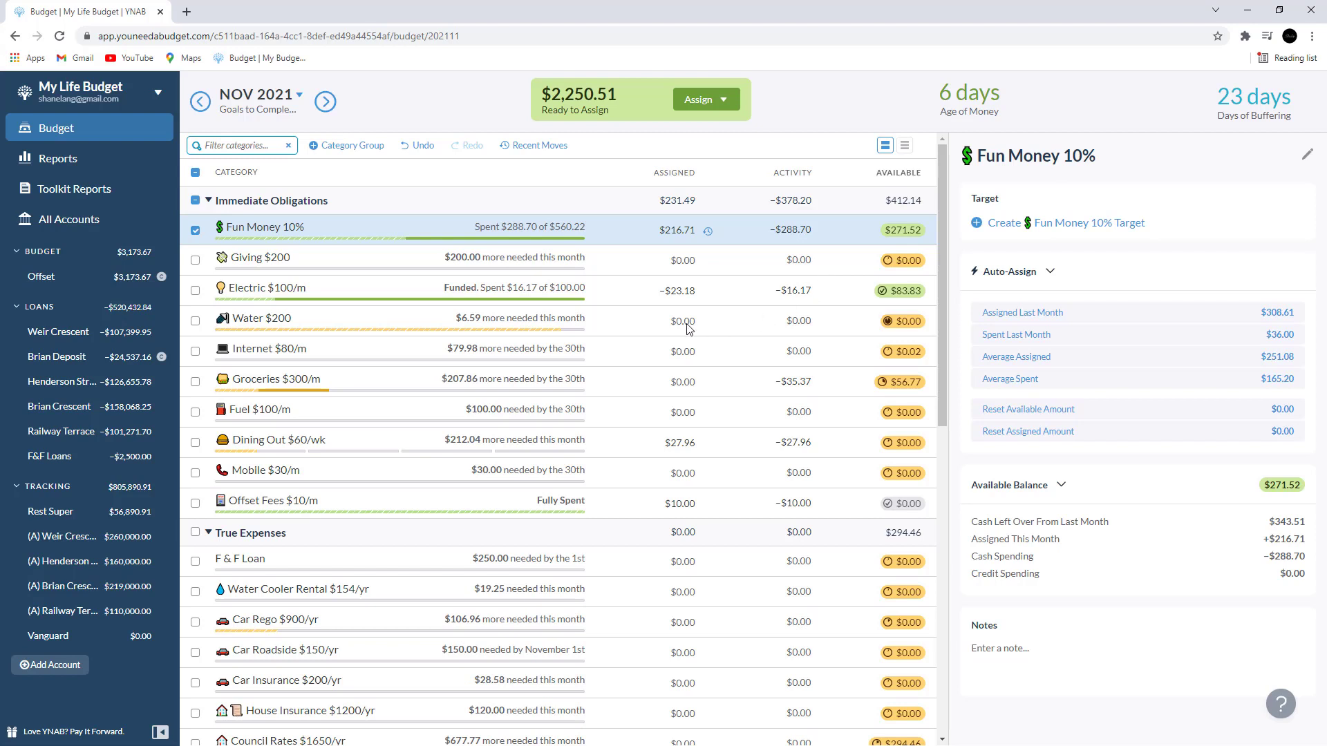
scroll(722, 349, "down", 1)
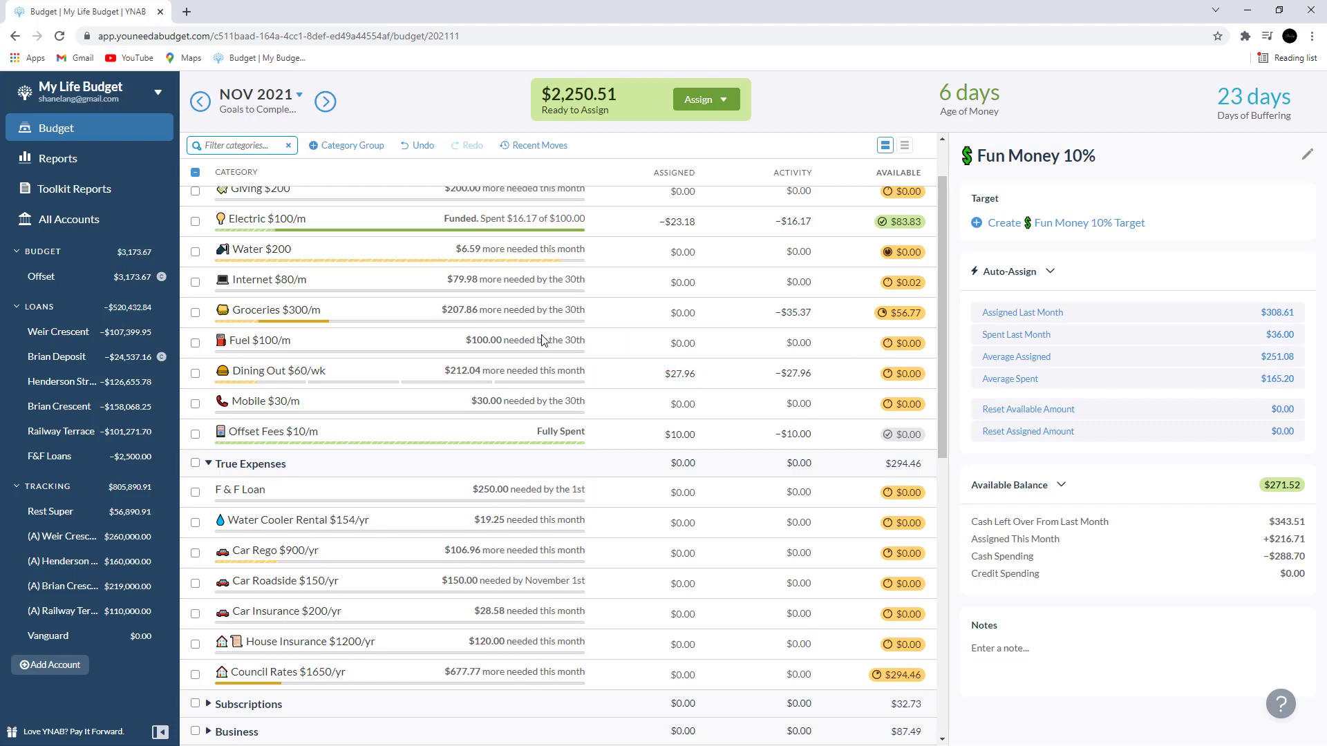
scroll(760, 345, "down", 1)
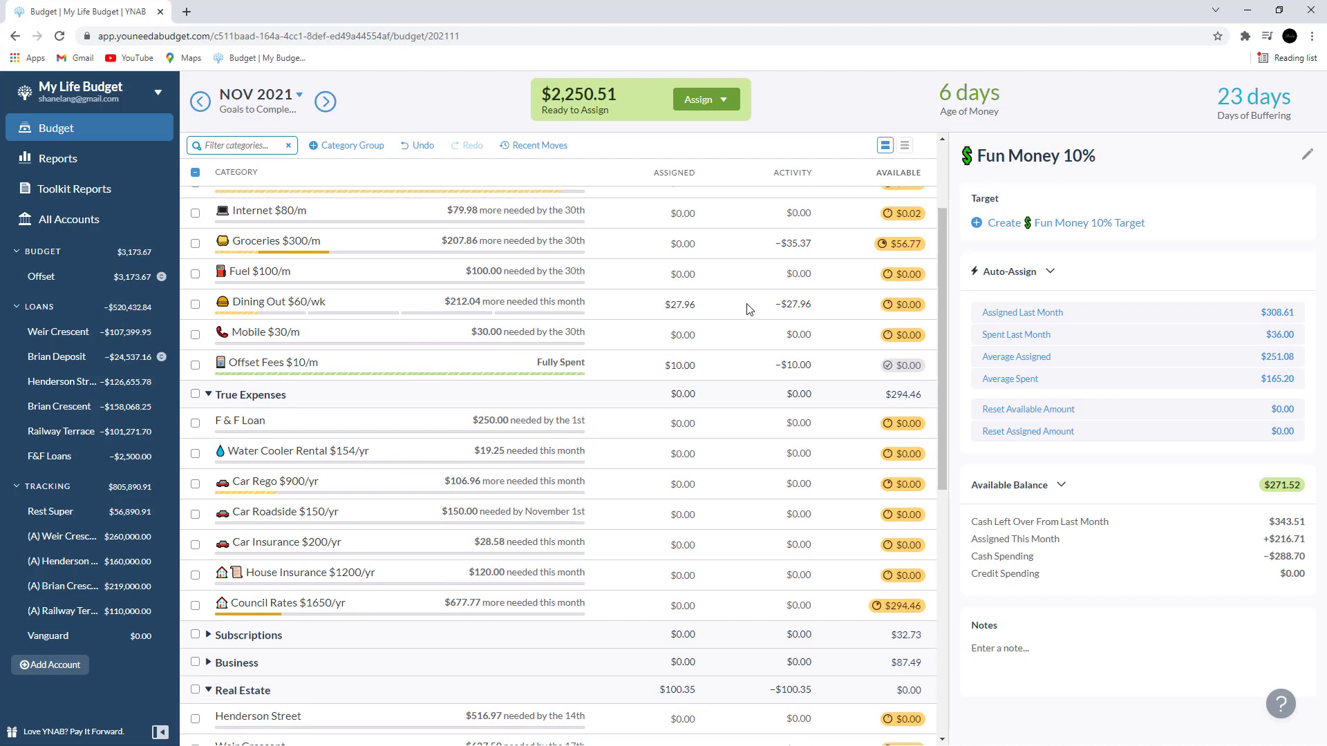
scroll(746, 309, "down", 1)
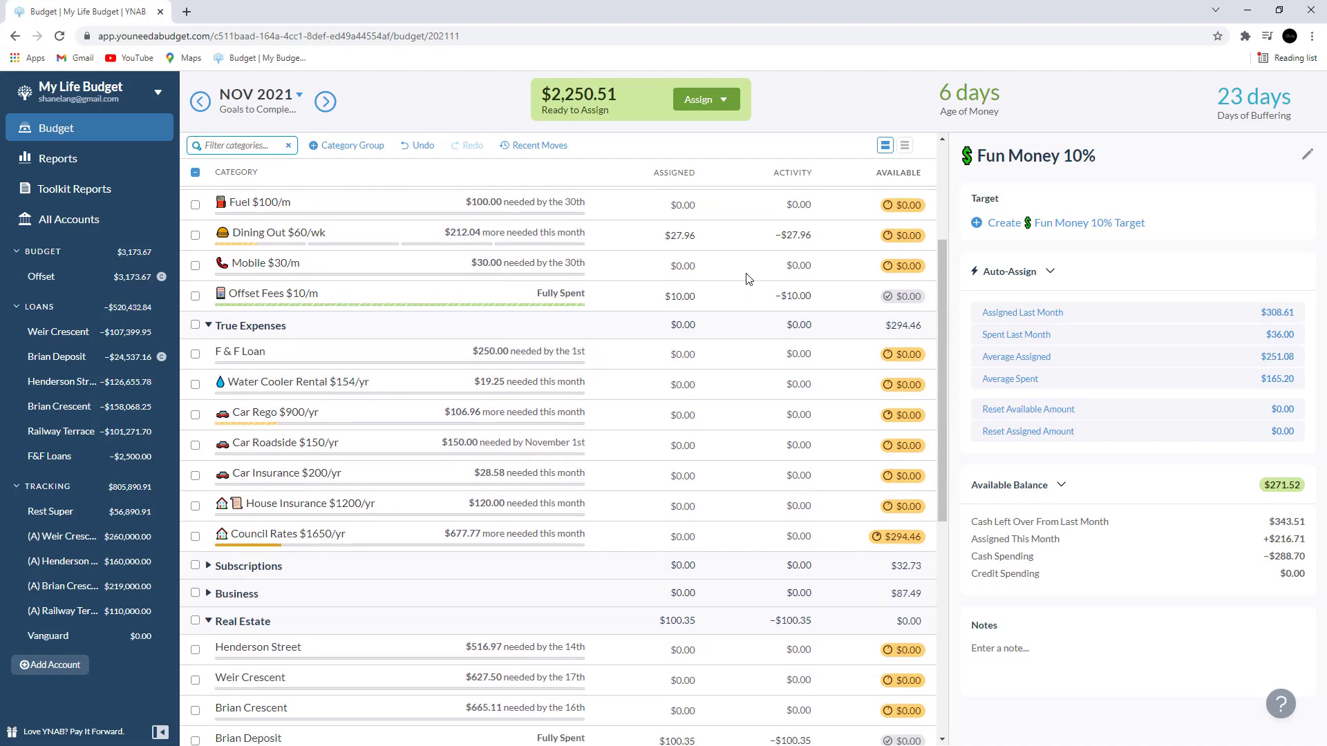
scroll(746, 269, "down", 1)
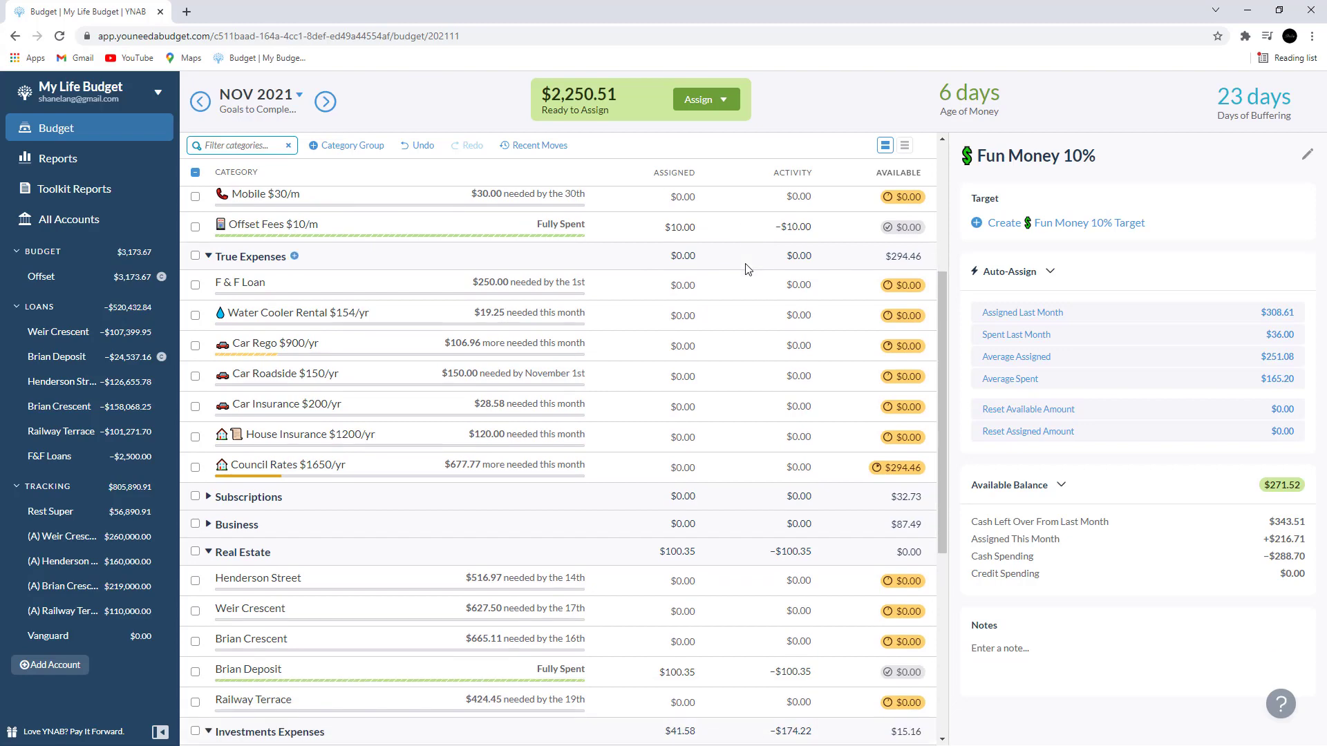
scroll(746, 269, "down", 1)
scroll(746, 269, "down", 4)
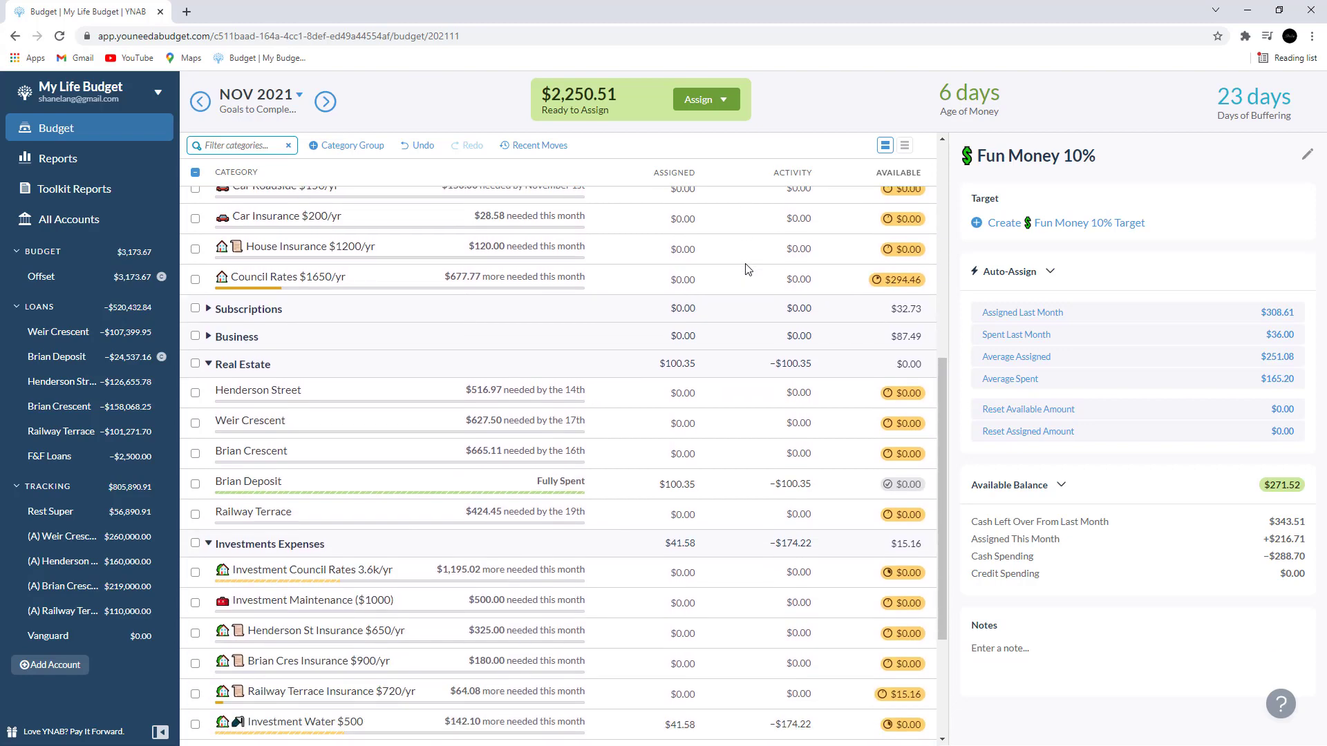
scroll(745, 269, "up", 3)
scroll(747, 269, "up", 6)
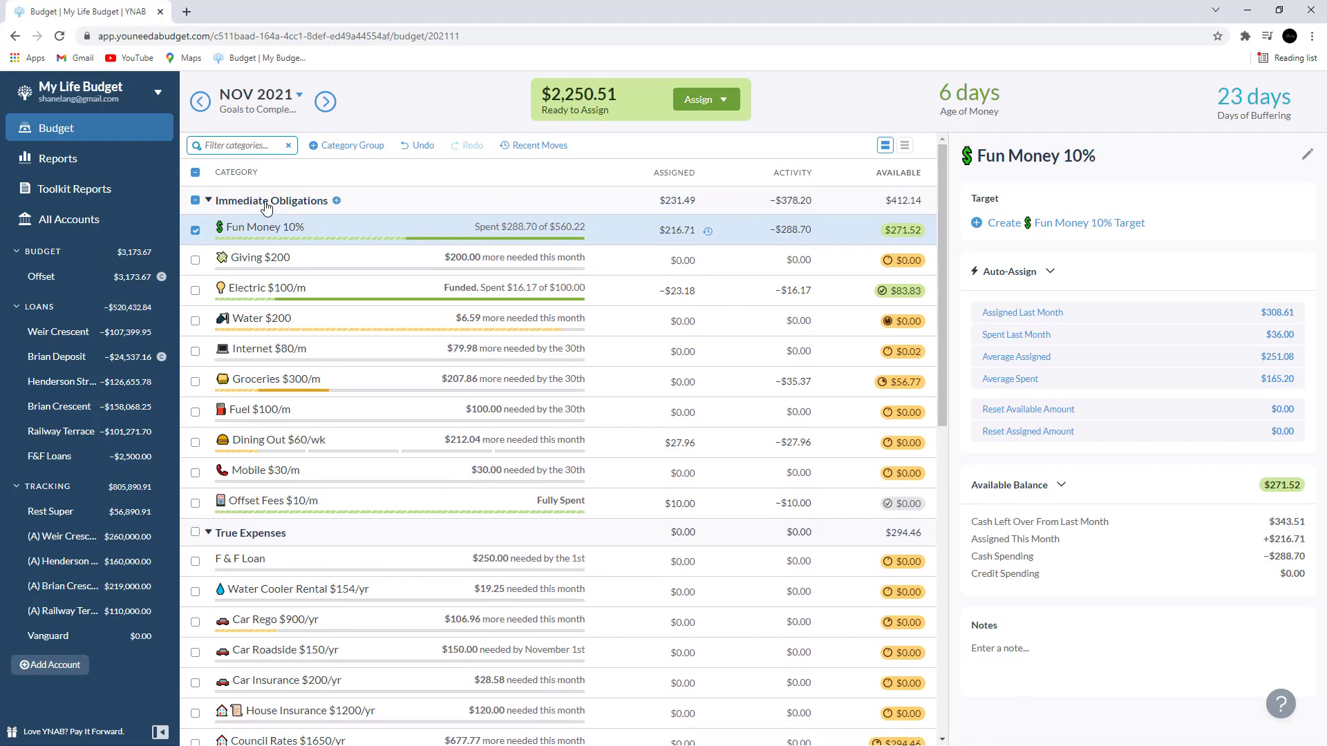
scroll(345, 284, "down", 4)
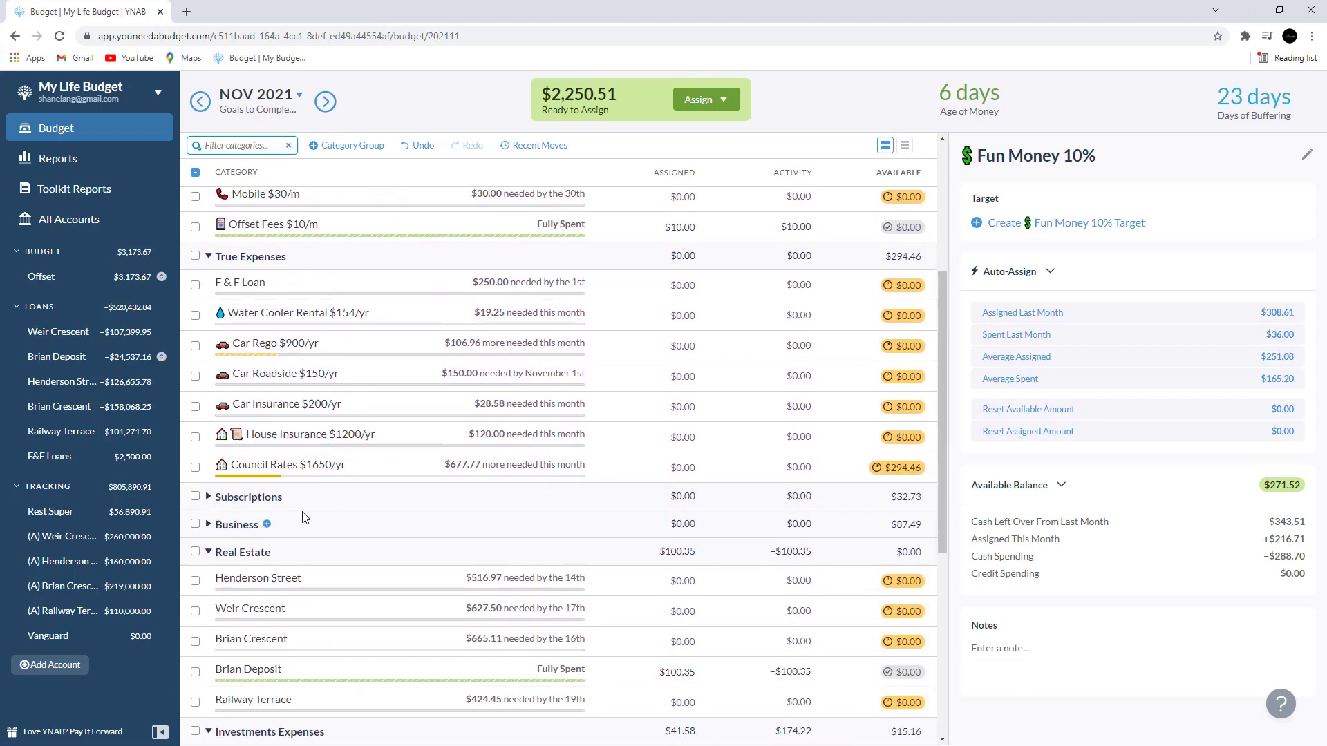
scroll(263, 580, "down", 2)
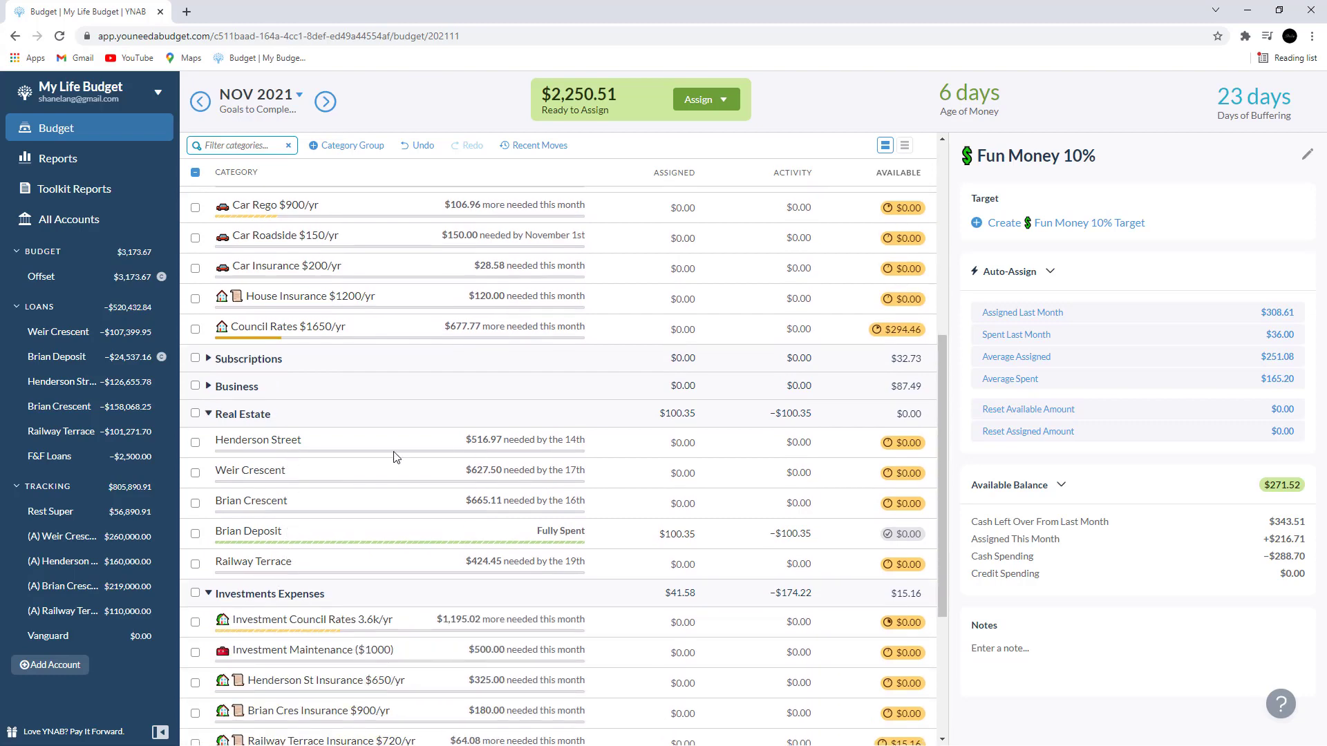
scroll(382, 450, "up", 6)
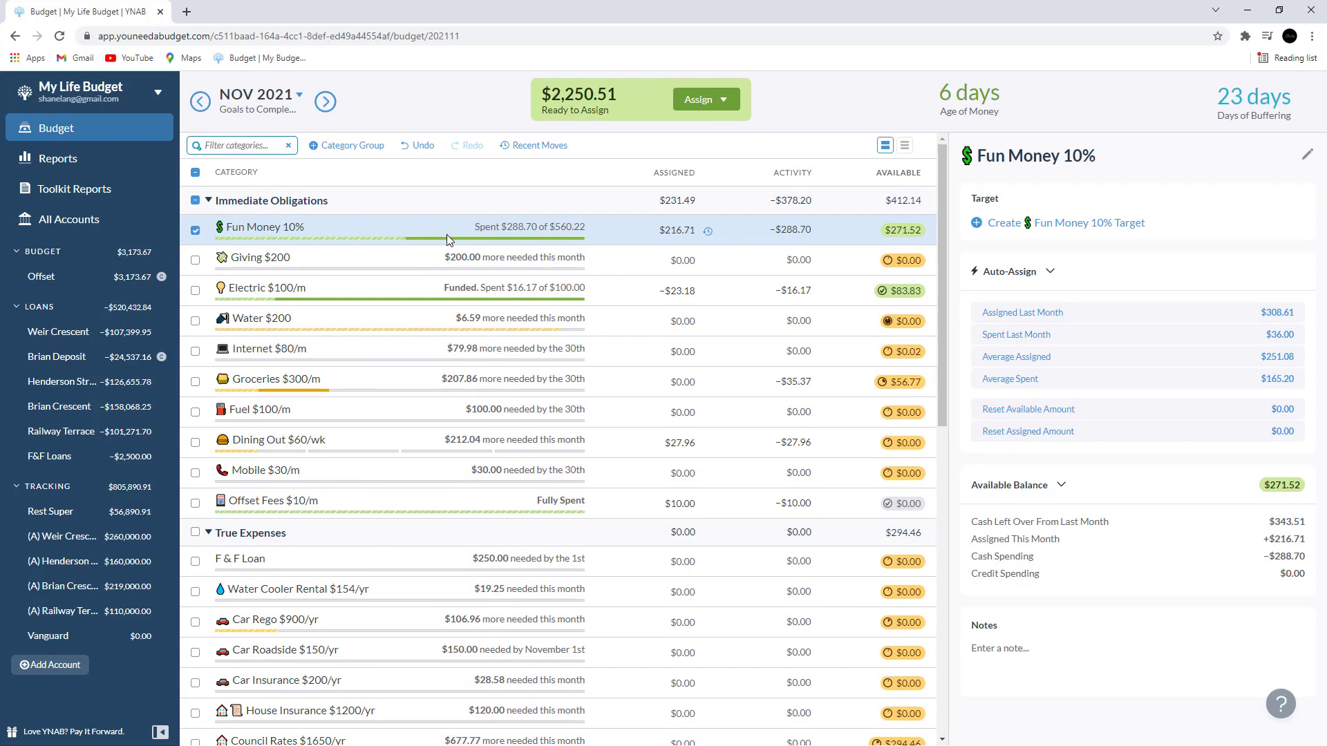
scroll(446, 225, "down", 7)
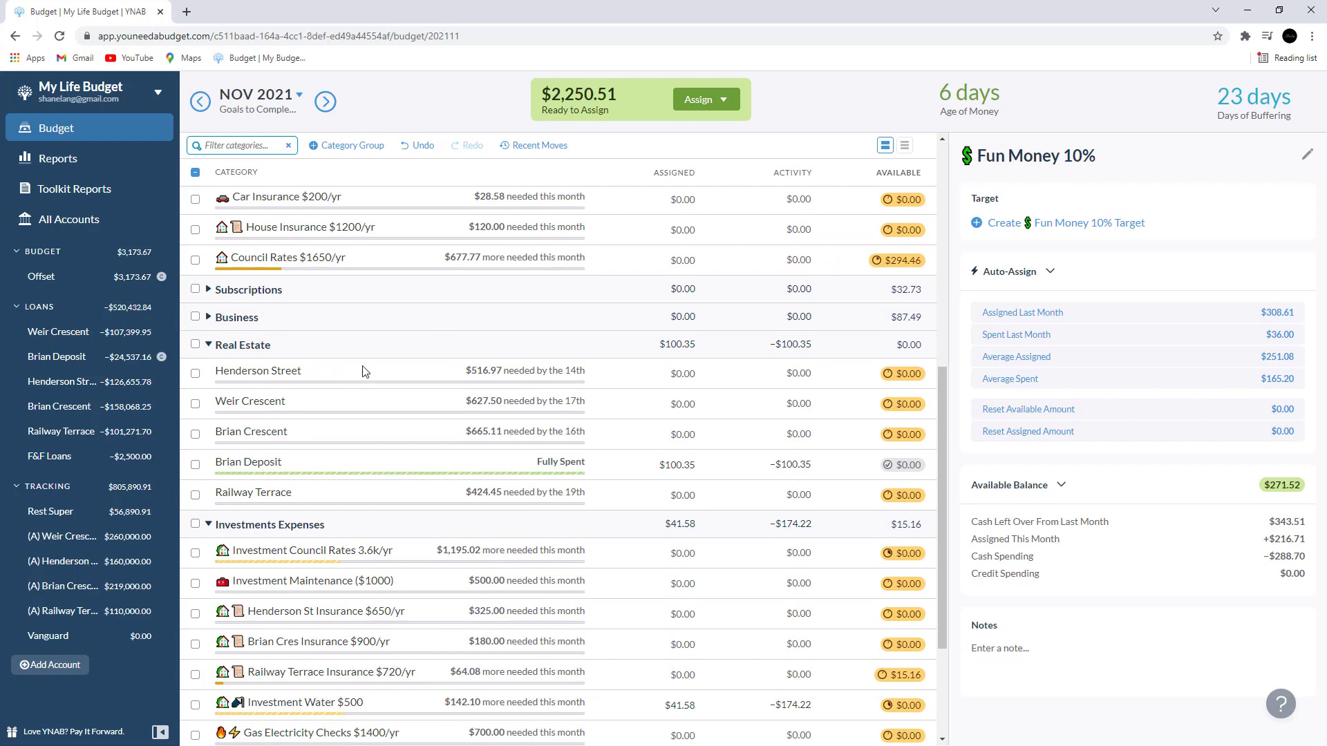
- Compare the debt payment targets and due dates of the Henderson Street and Weir Crescent categories
left_click(278, 376)
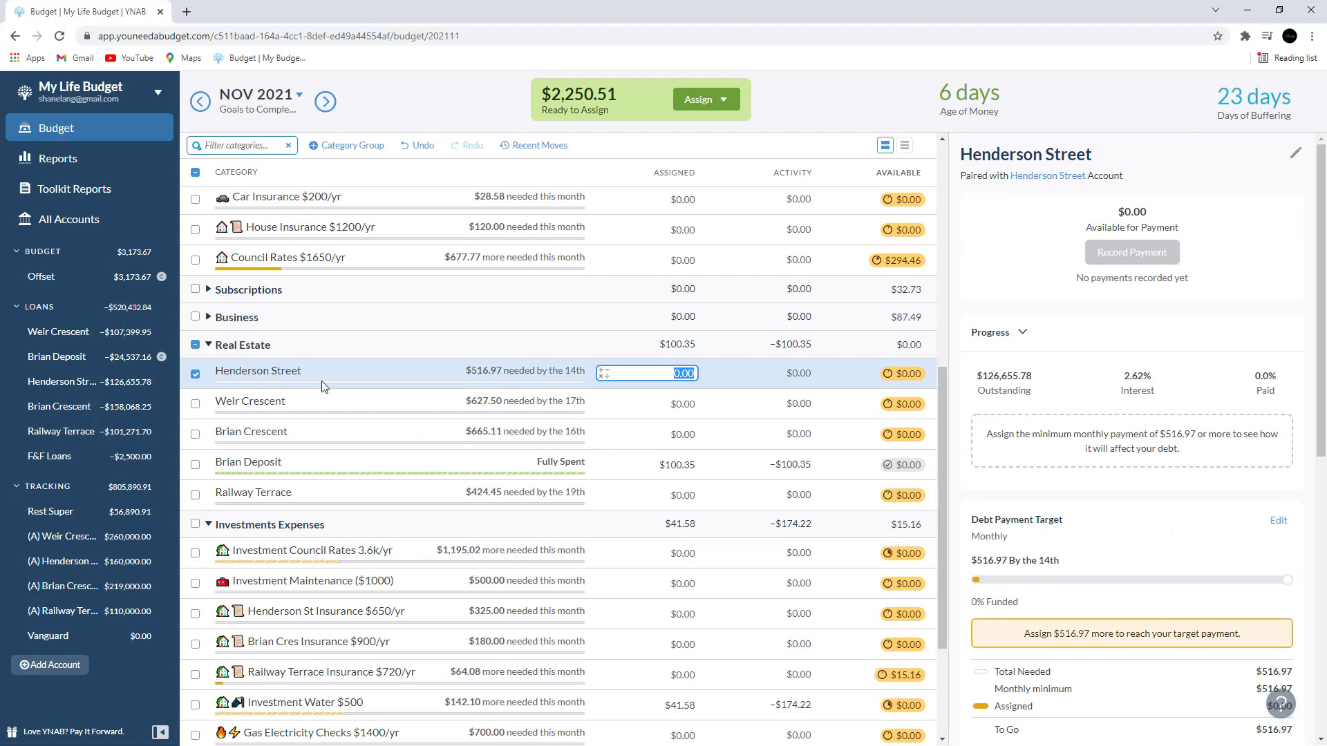
left_click(270, 406)
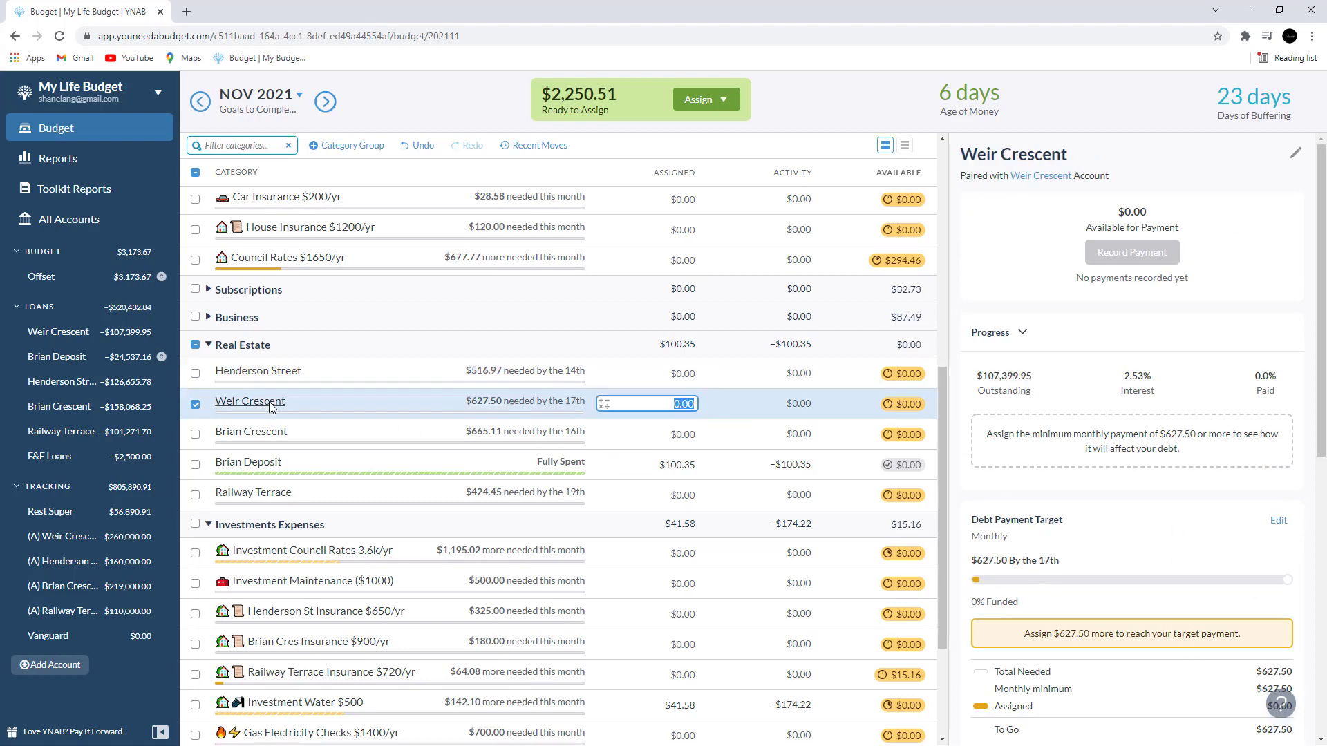
left_click(267, 379)
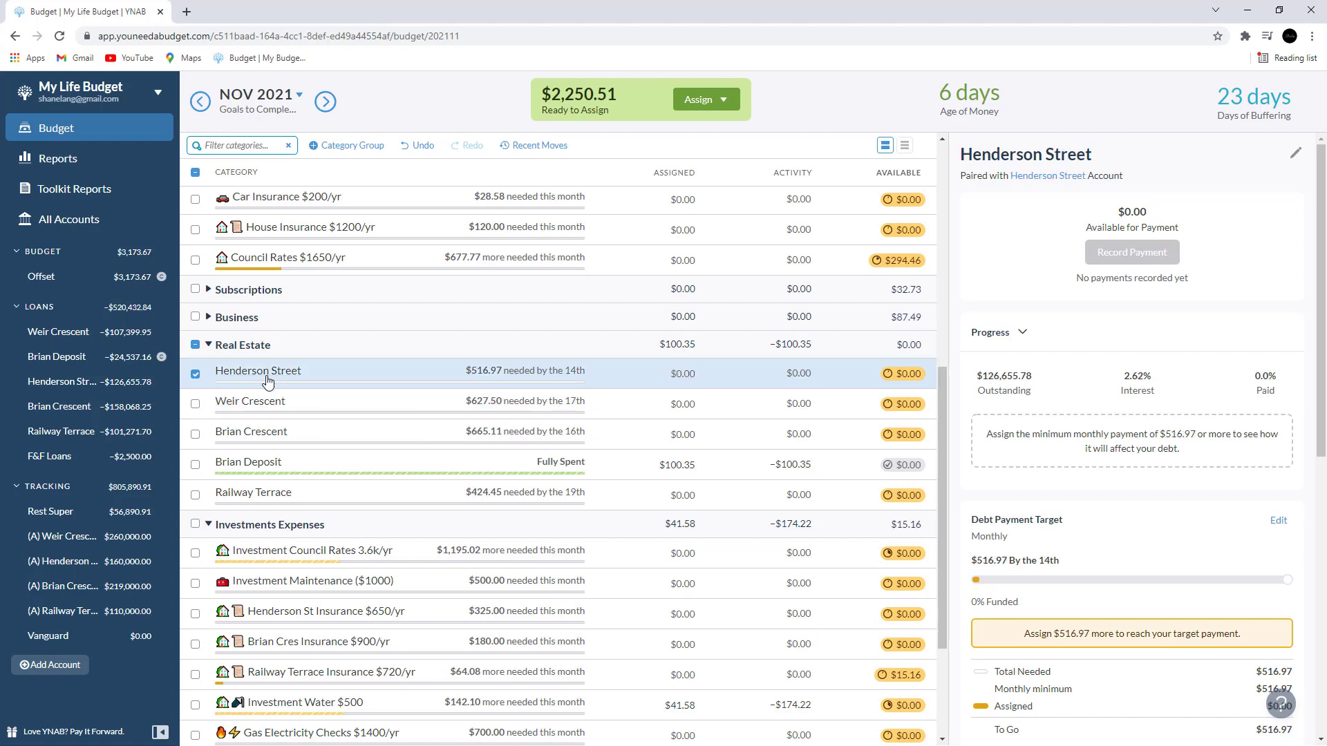
left_click(268, 380)
left_click(325, 446)
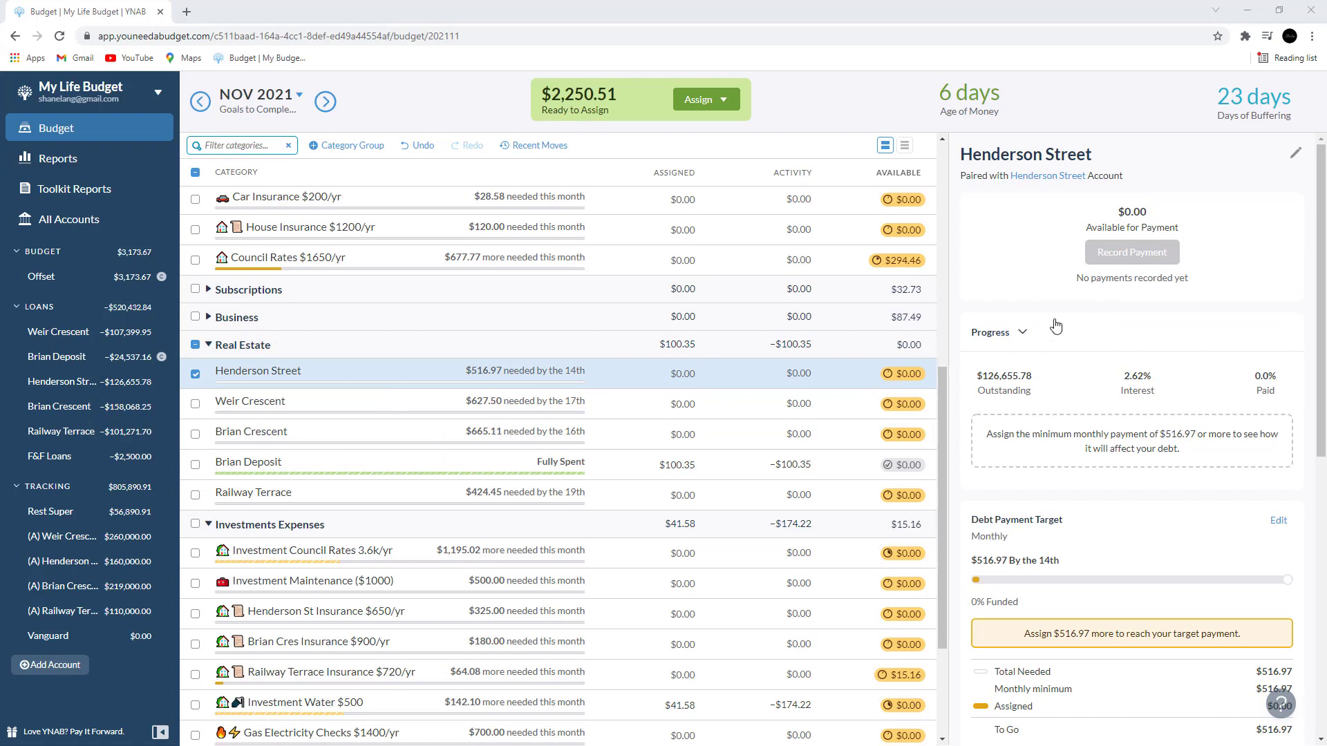
- Examine the Henderson Street loan account's November activity, interest, payoff details and account history
left_click(67, 381)
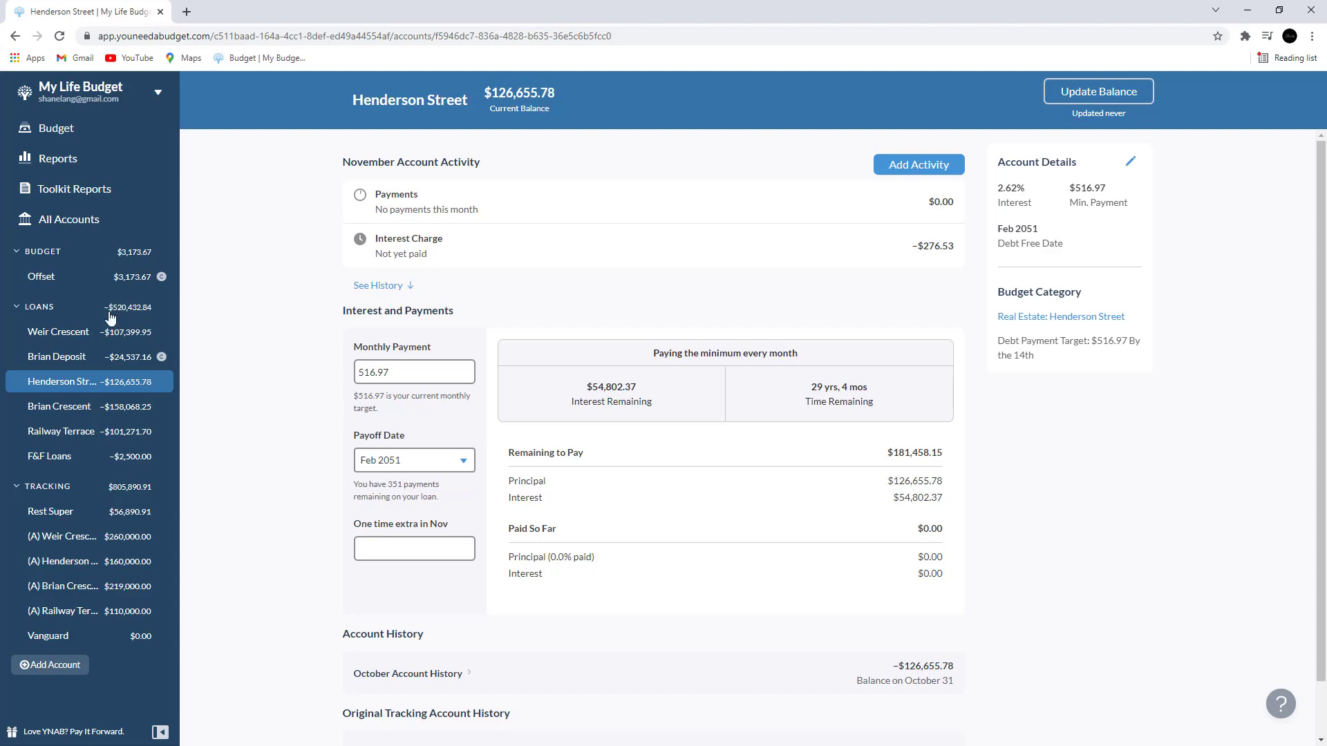
left_click(63, 135)
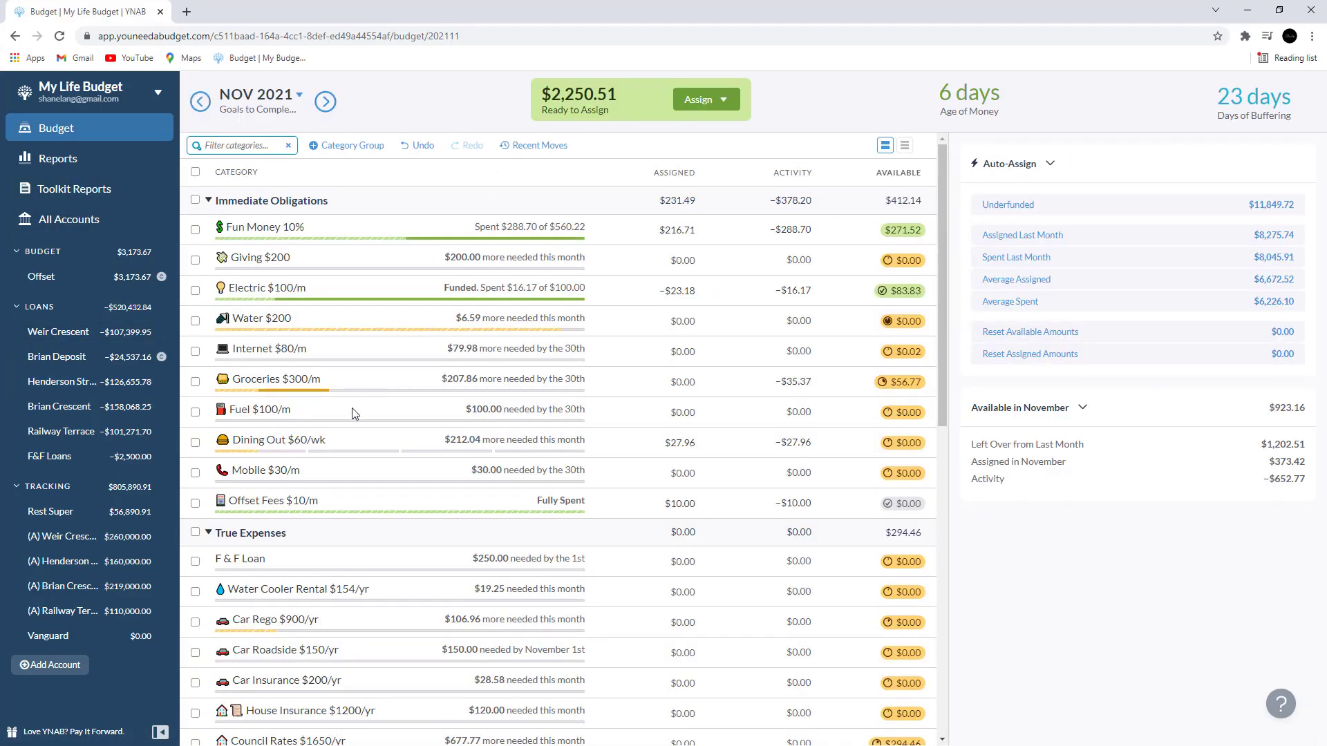
scroll(385, 532, "down", 6)
scroll(384, 533, "up", 6)
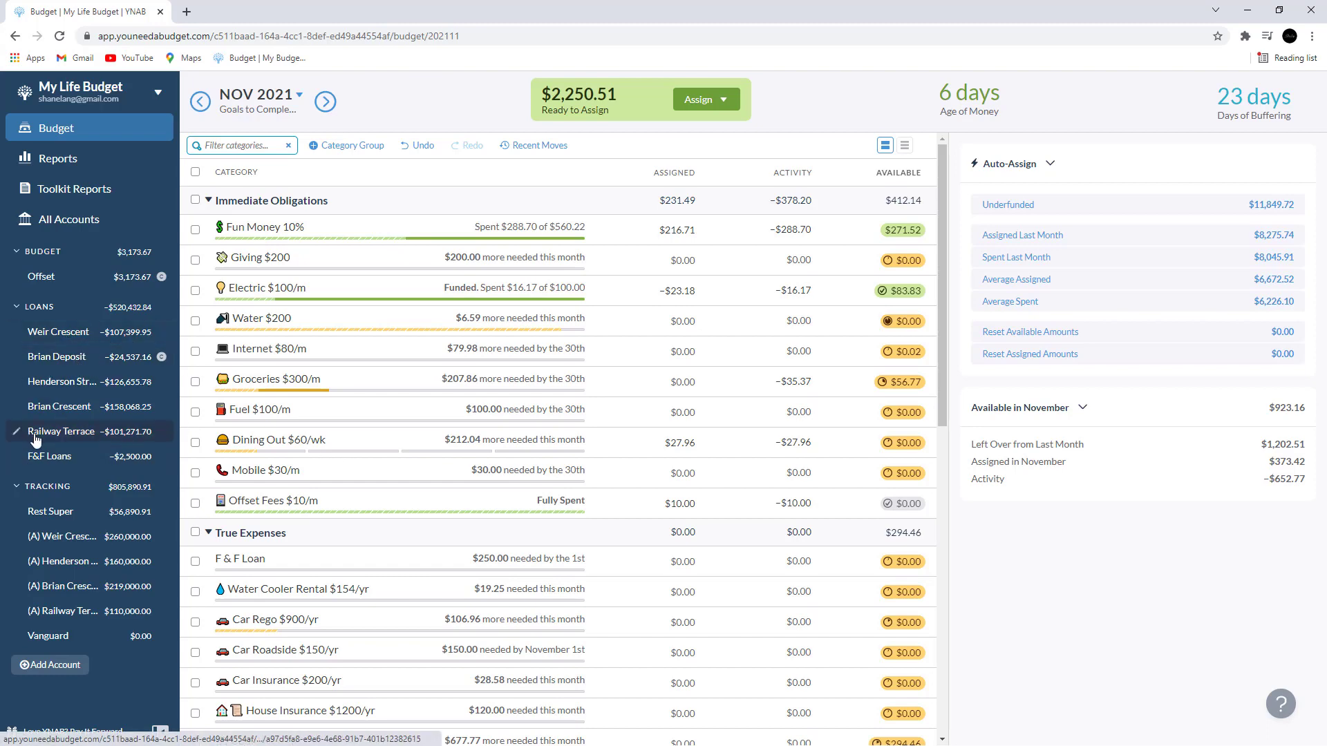
left_click(69, 385)
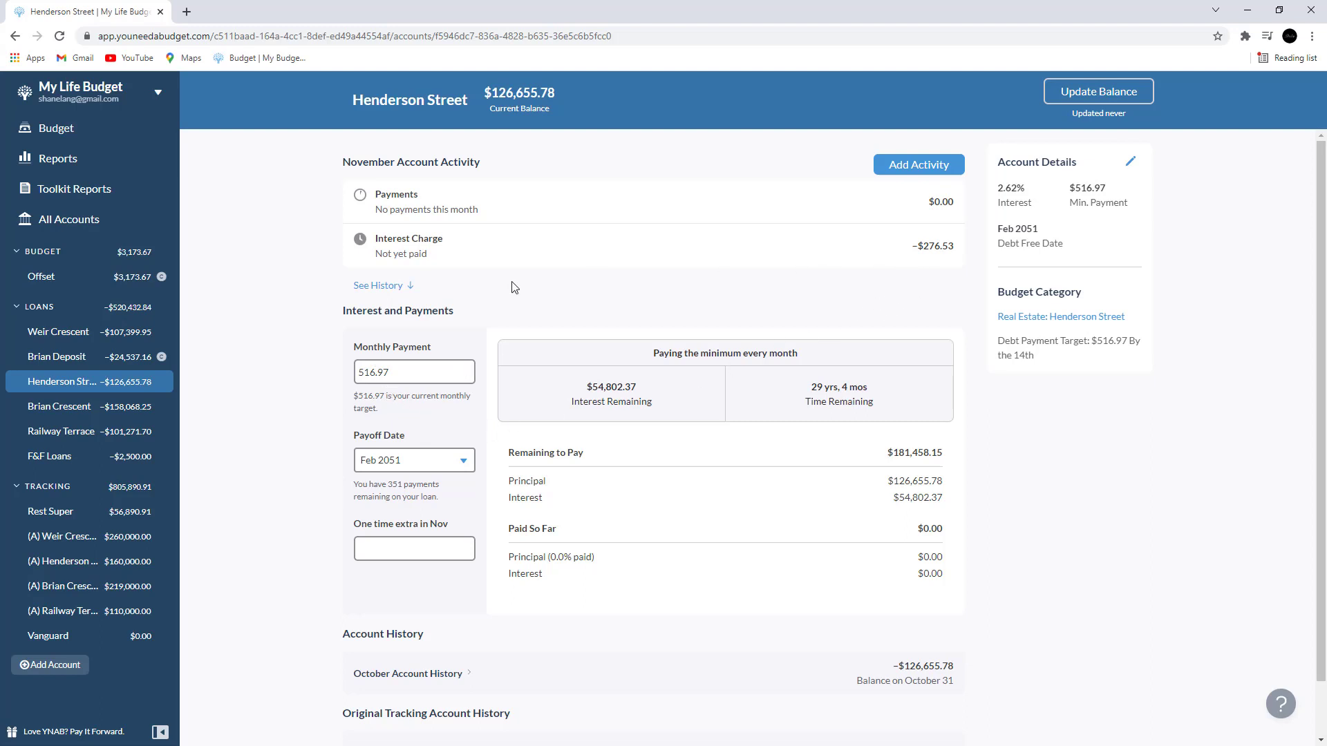
scroll(539, 308, "down", 1)
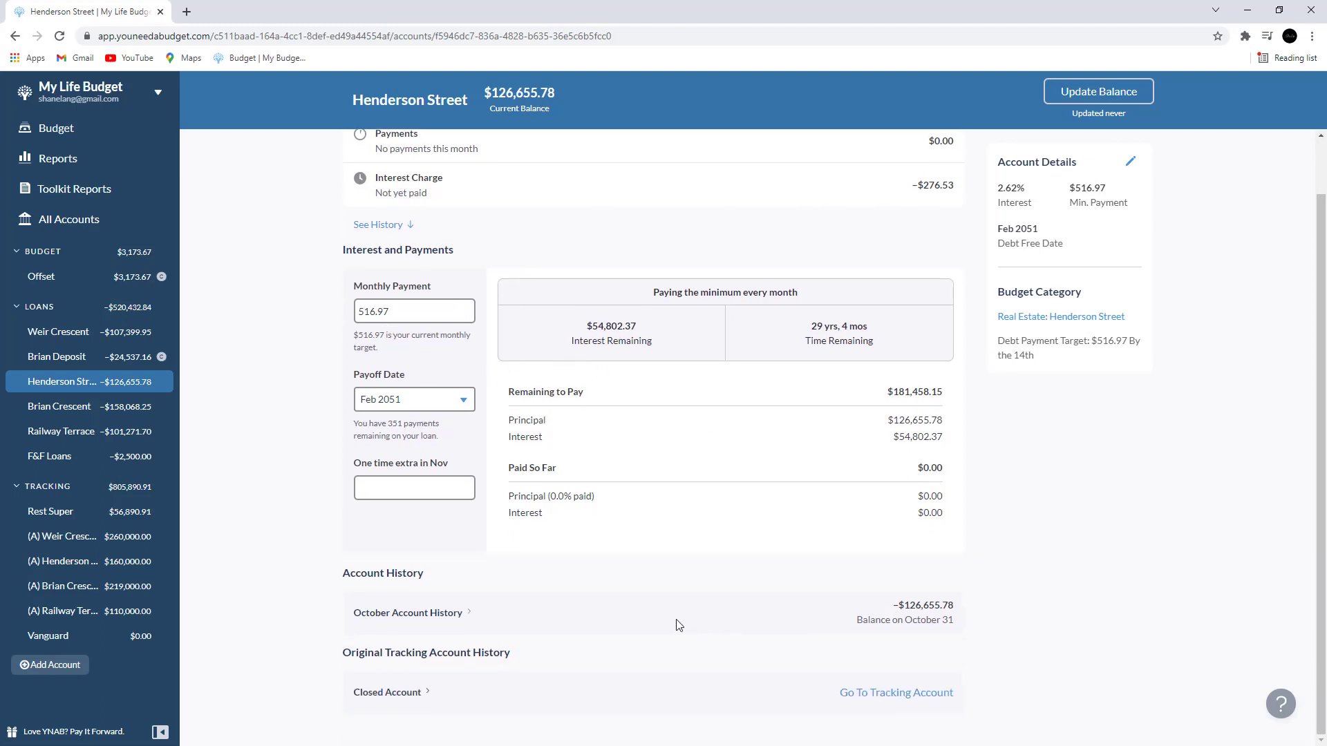
scroll(1057, 539, "up", 1)
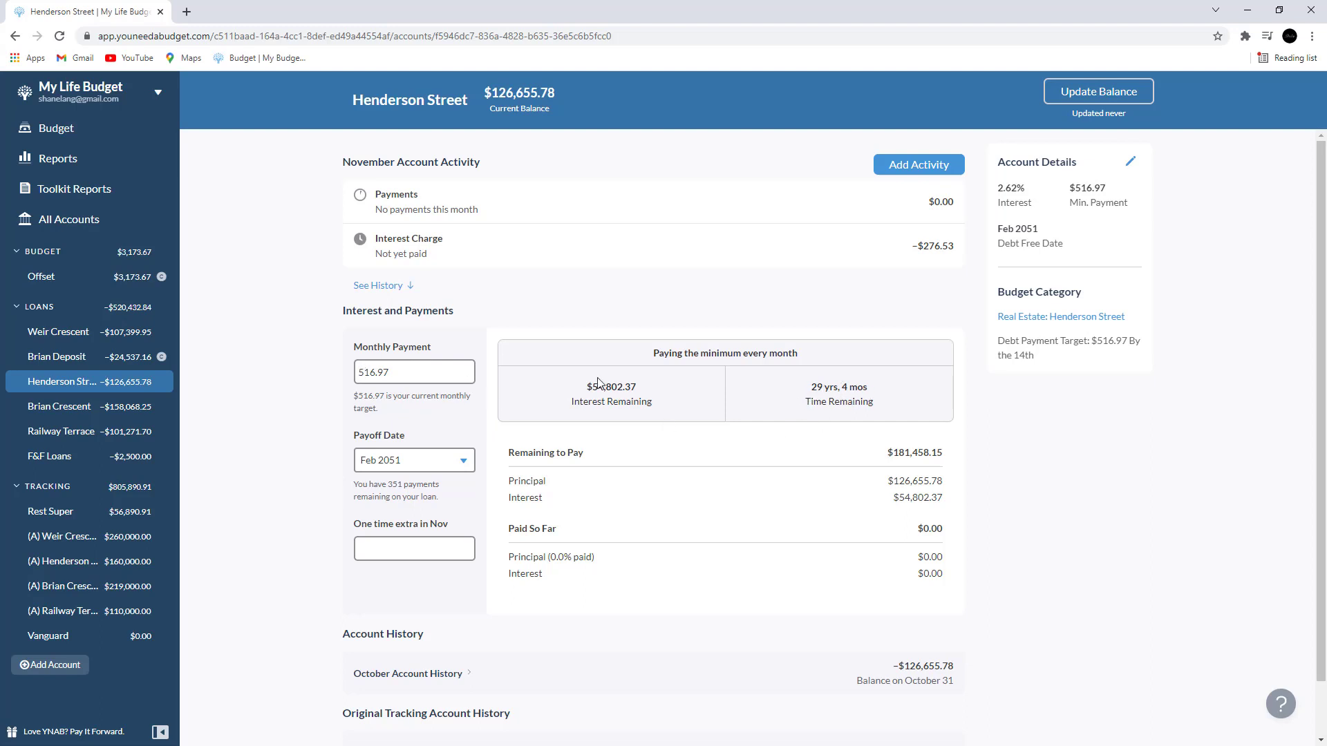
- Simulate a monthly payment of 800.00 on the Henderson Street loan and examine the interest and time savings before discarding it
left_click_drag(400, 372, 317, 366)
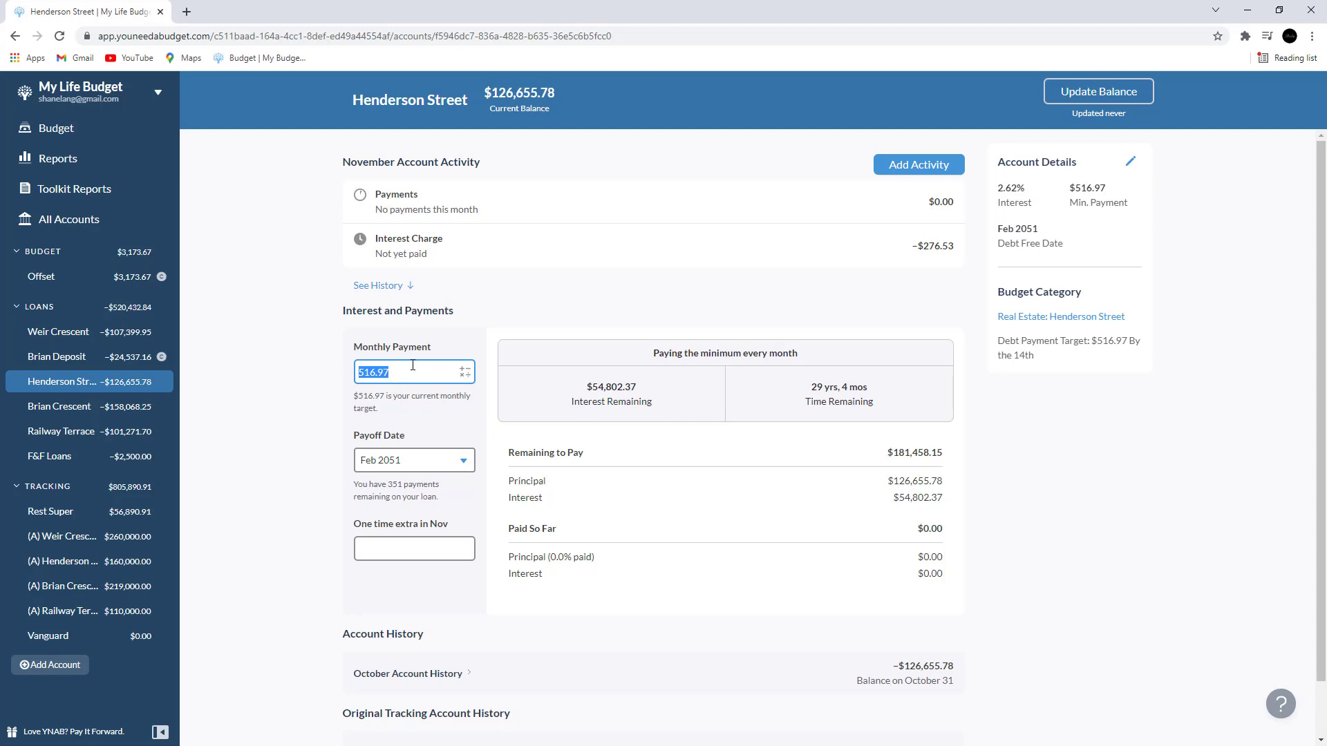
type("8000")
left_click(417, 546)
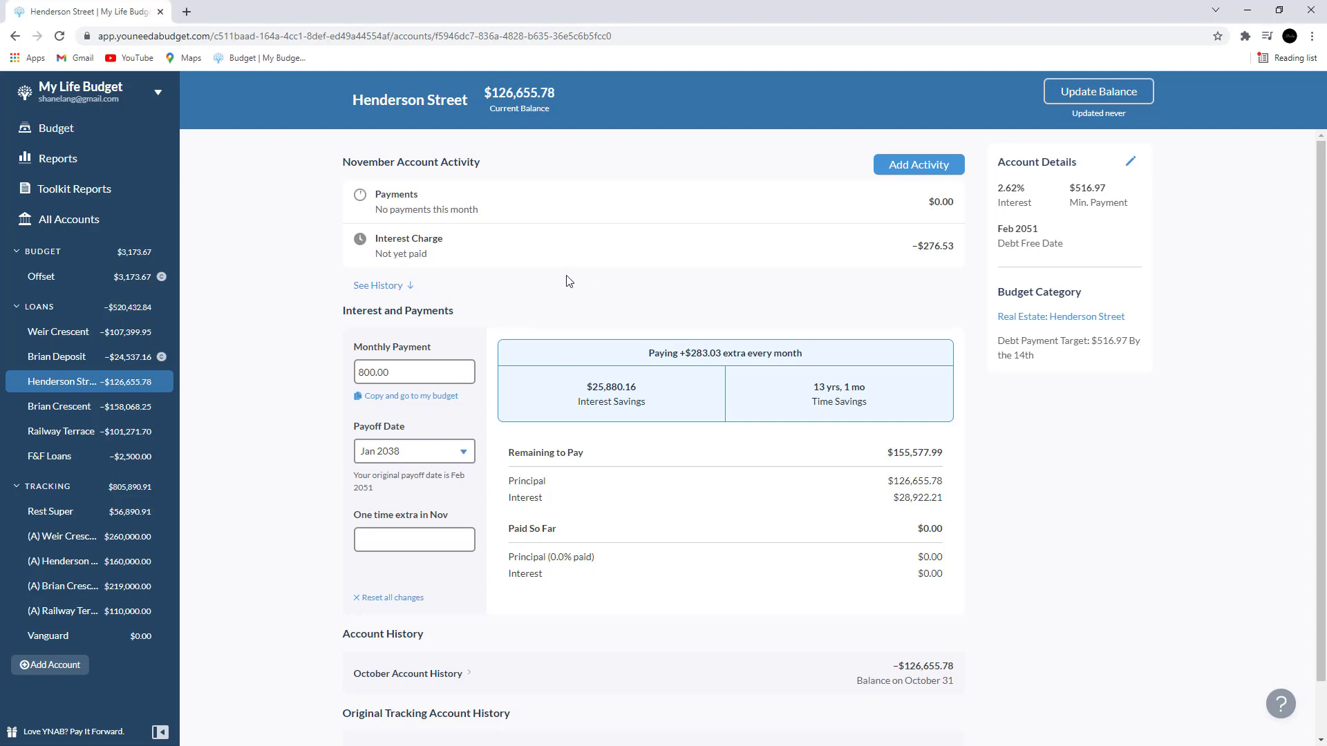
scroll(619, 299, "down", 1)
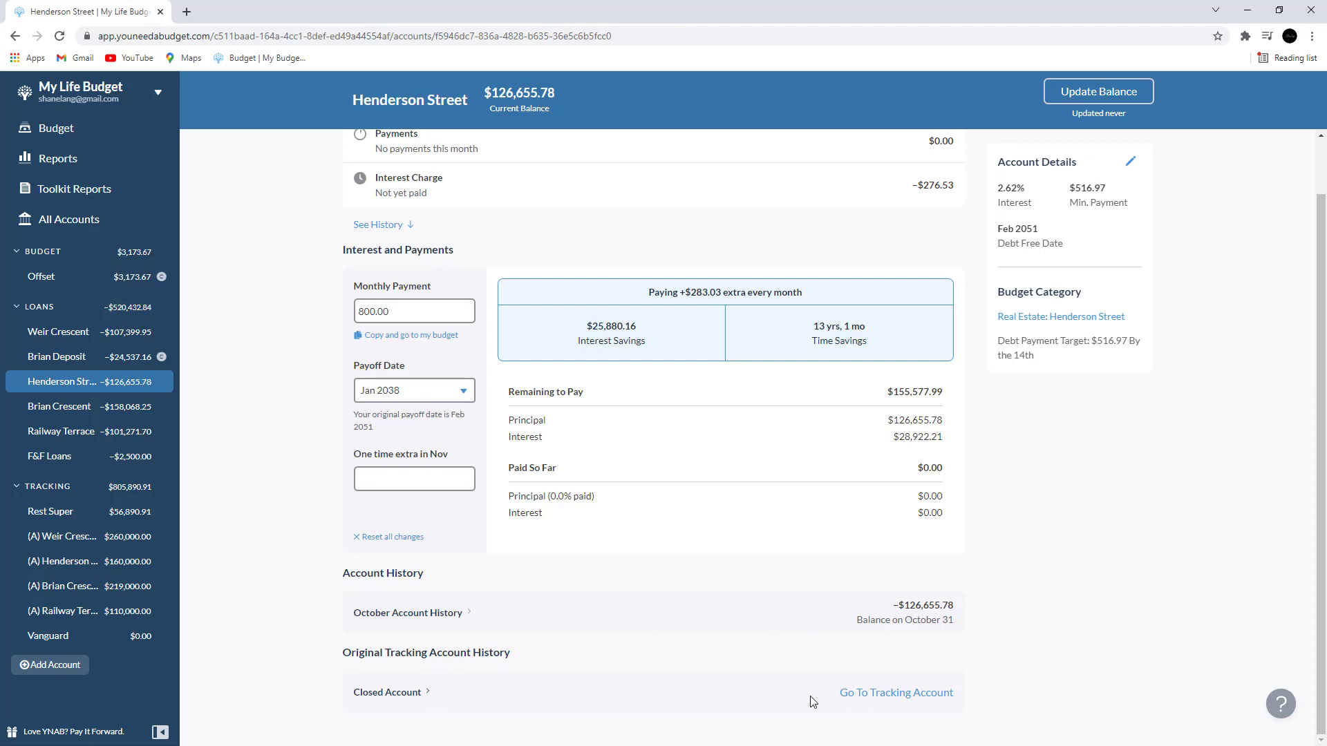
scroll(855, 497, "up", 1)
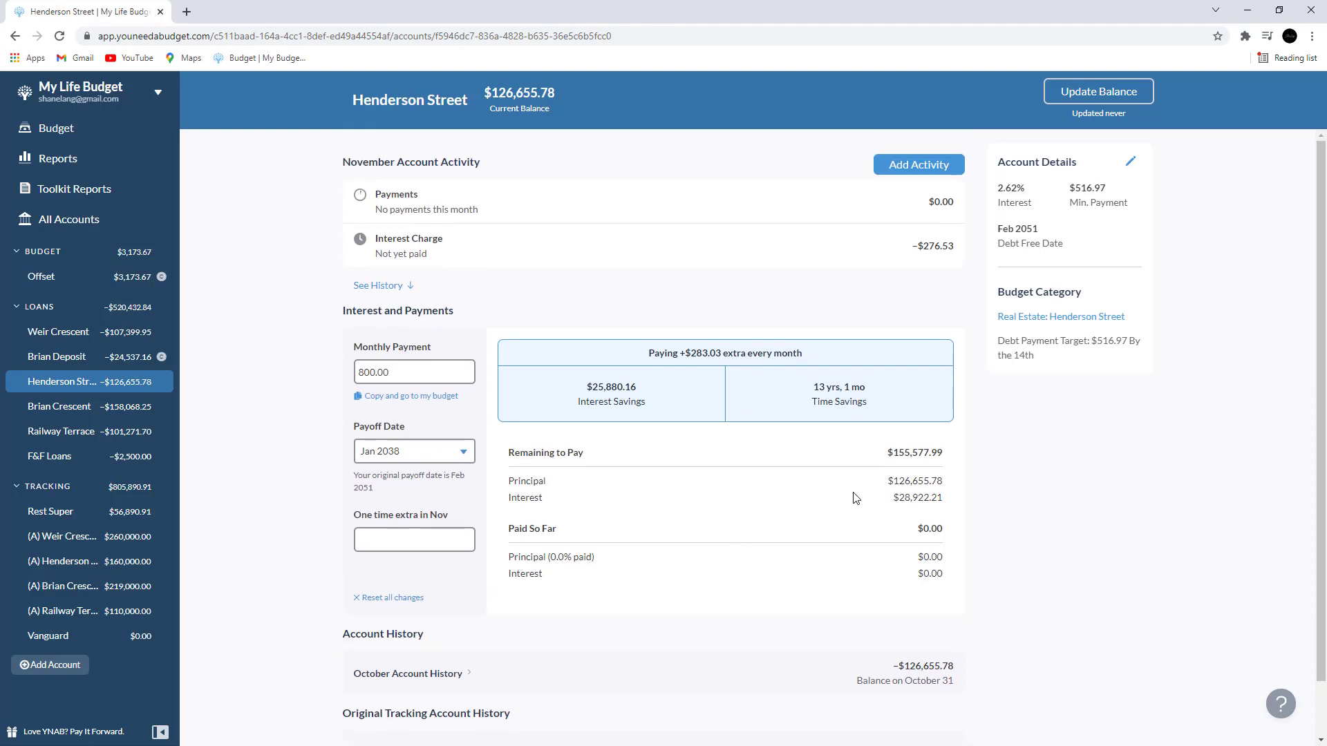
left_click(52, 358)
left_click(62, 384)
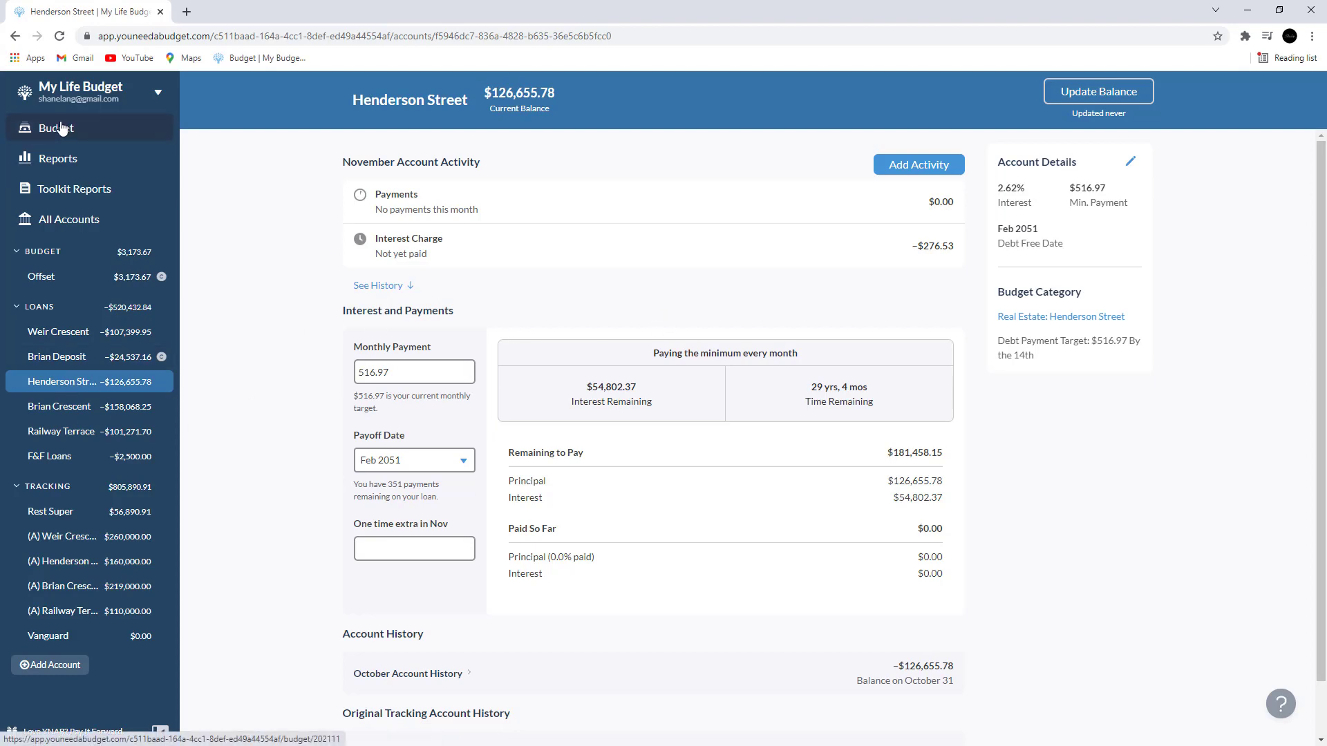
- In the November 2021 budget, assign 516.97 to the Henderson Street category under Real Estate
left_click(61, 128)
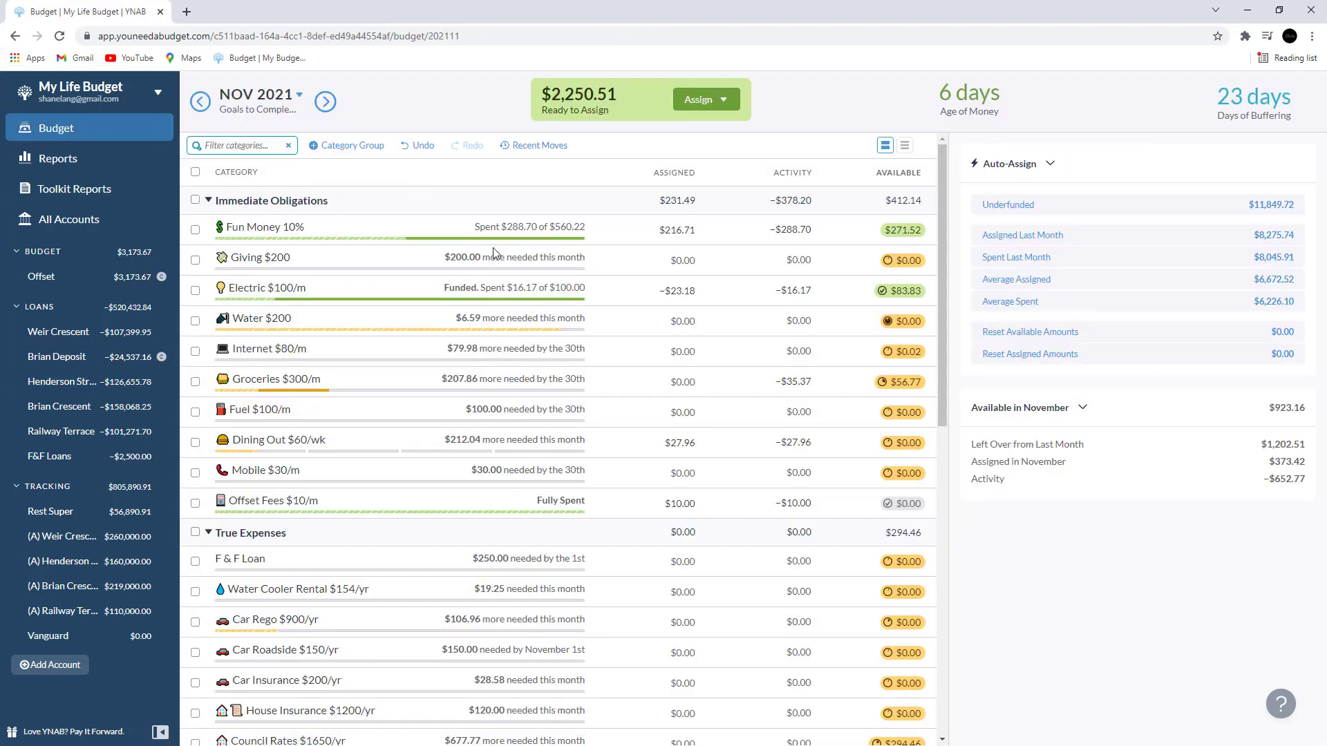
scroll(495, 251, "down", 9)
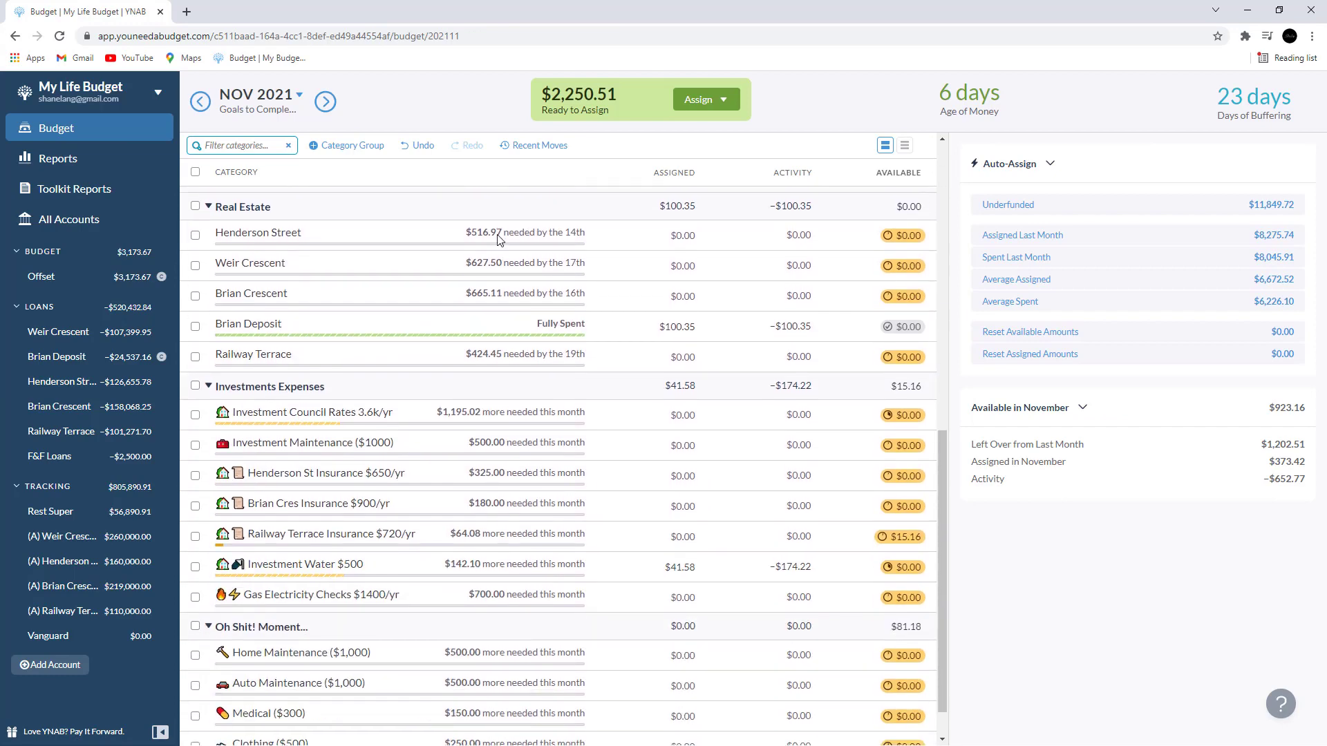
scroll(498, 238, "up", 1)
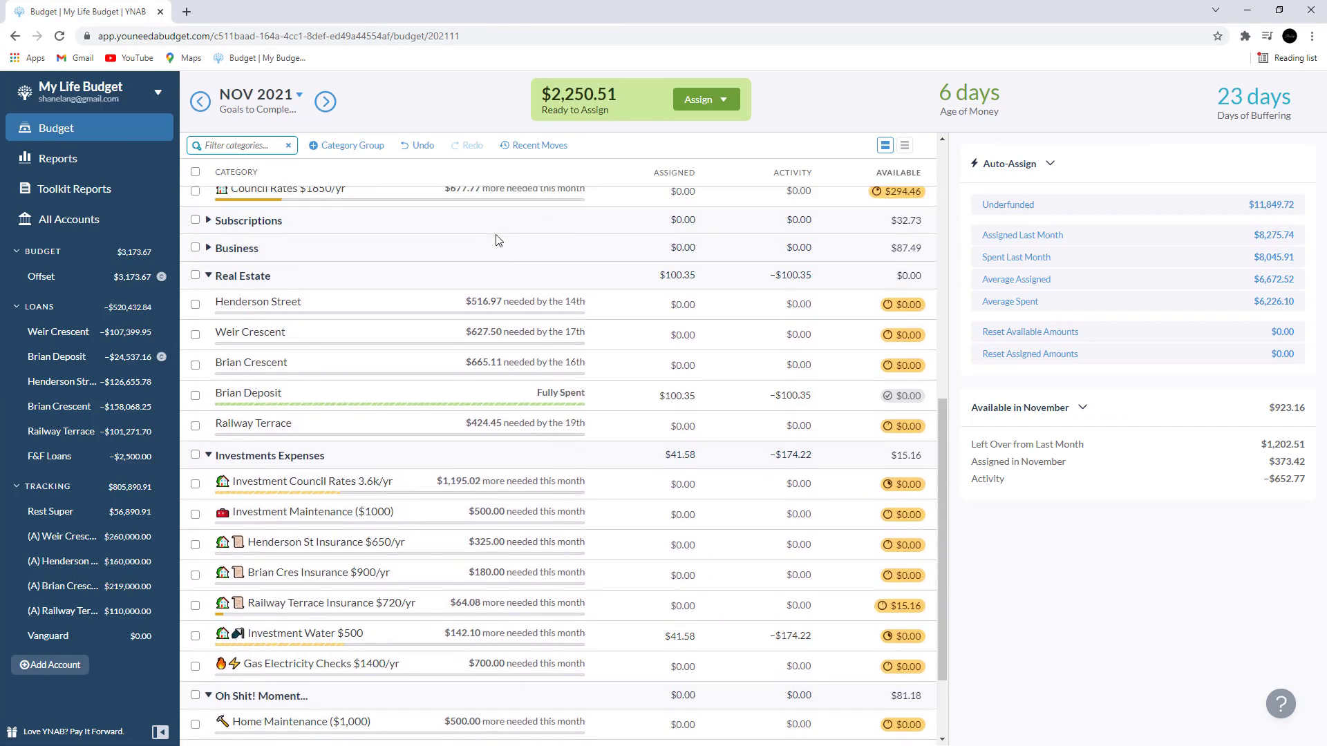
left_click(385, 306)
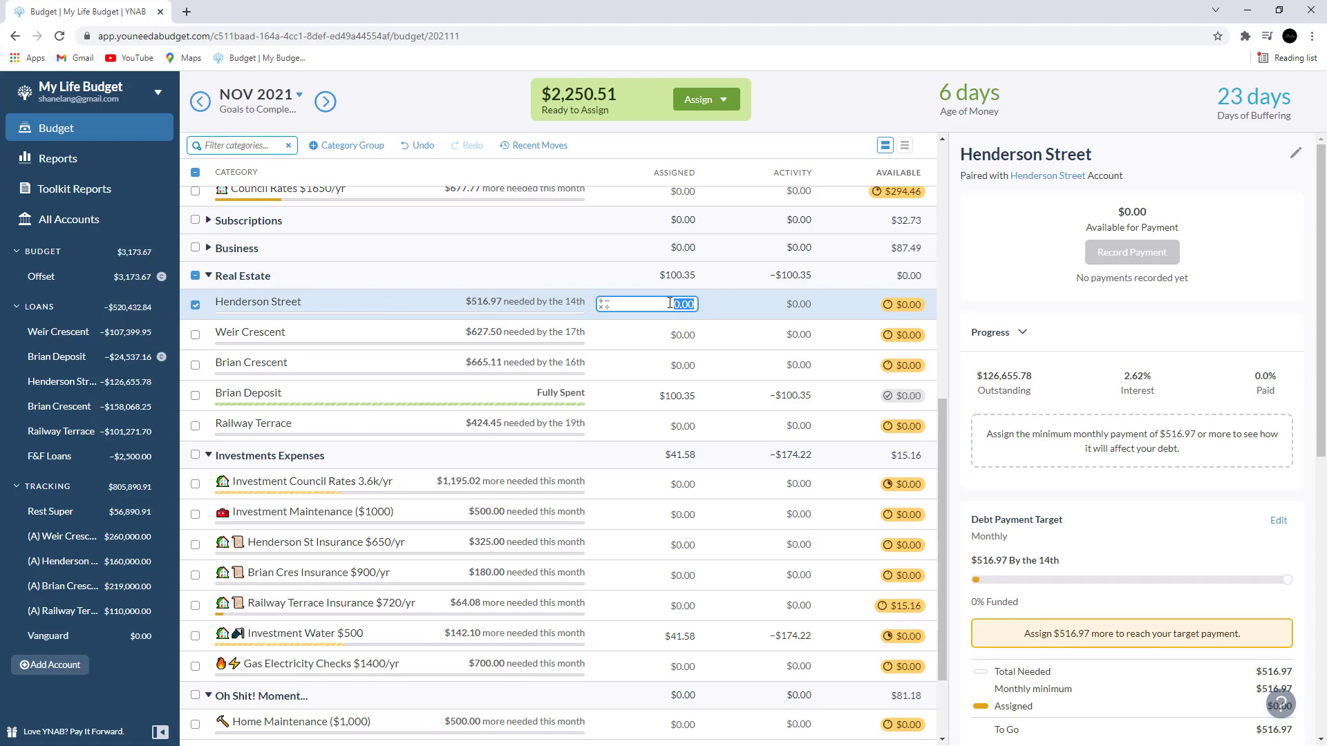
type("516.97")
key("Return")
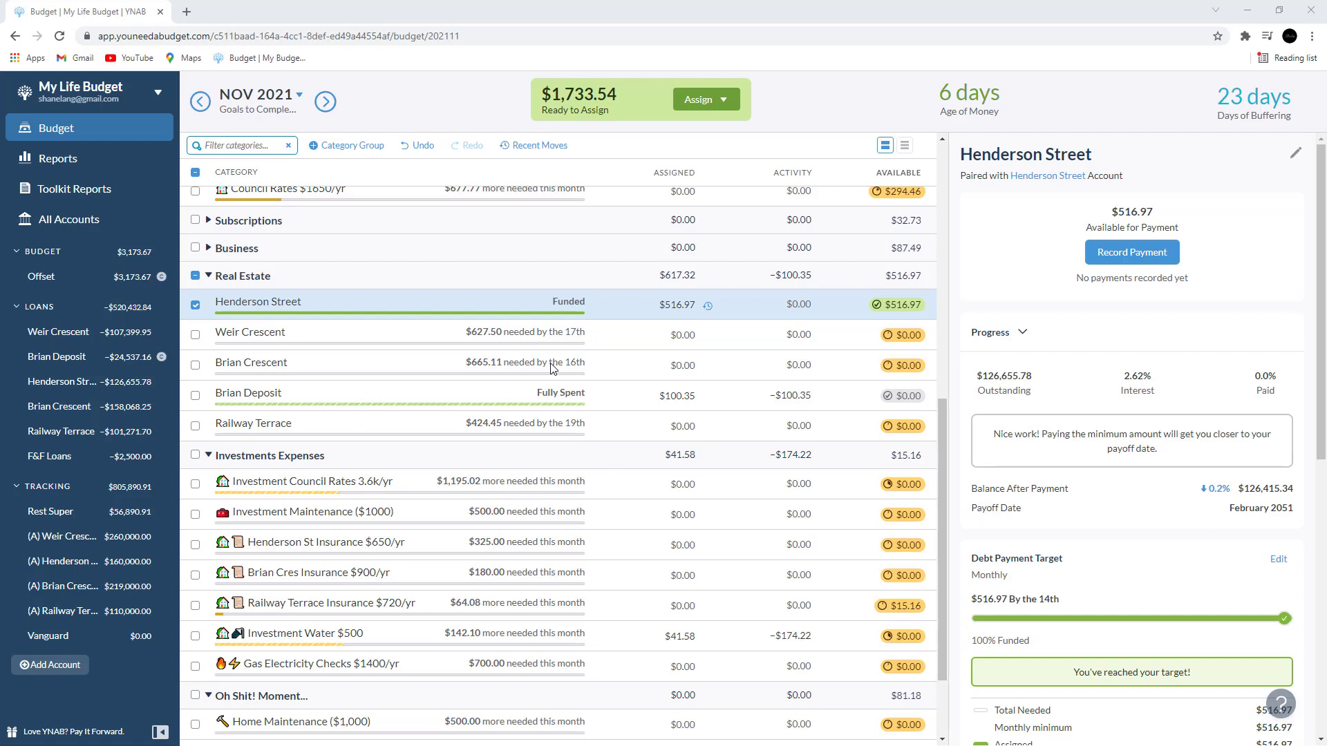
- Assign 665.11 to the Brian Crescent category under Real Estate
left_click(684, 364)
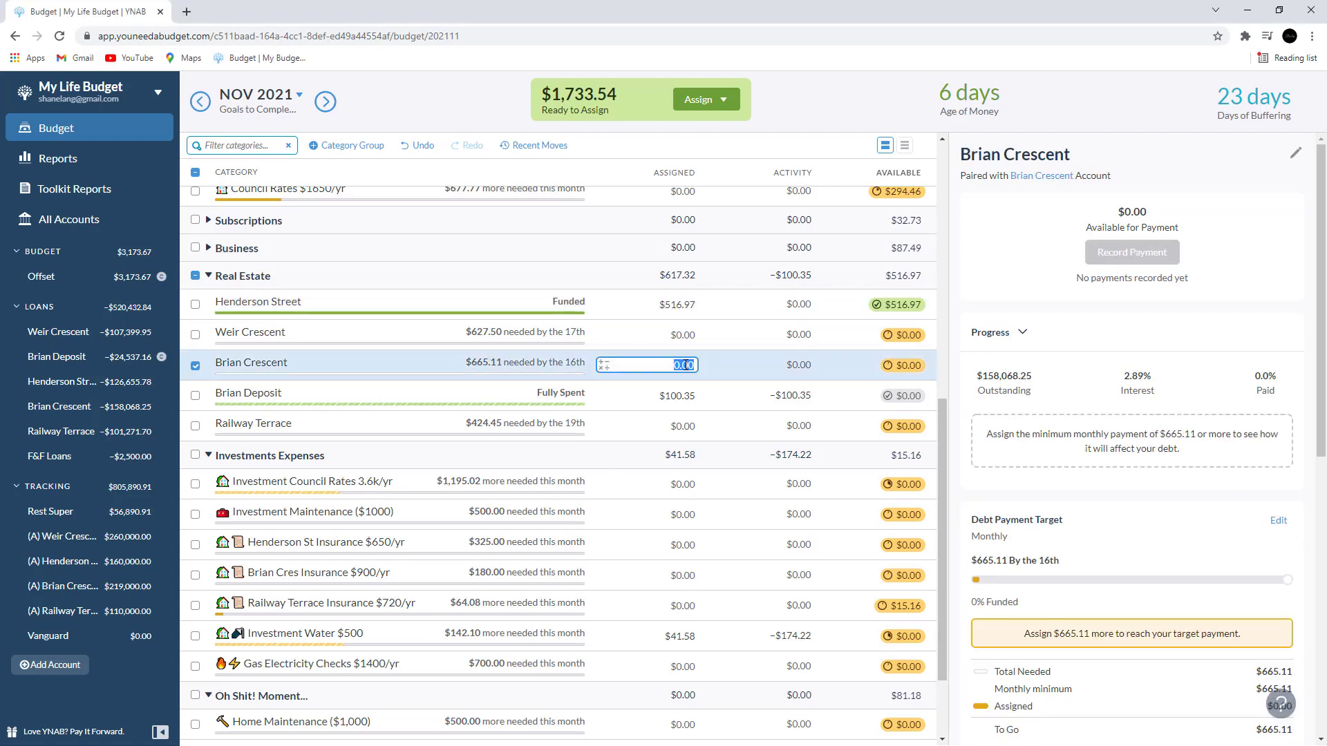
type("665.11")
key("Return")
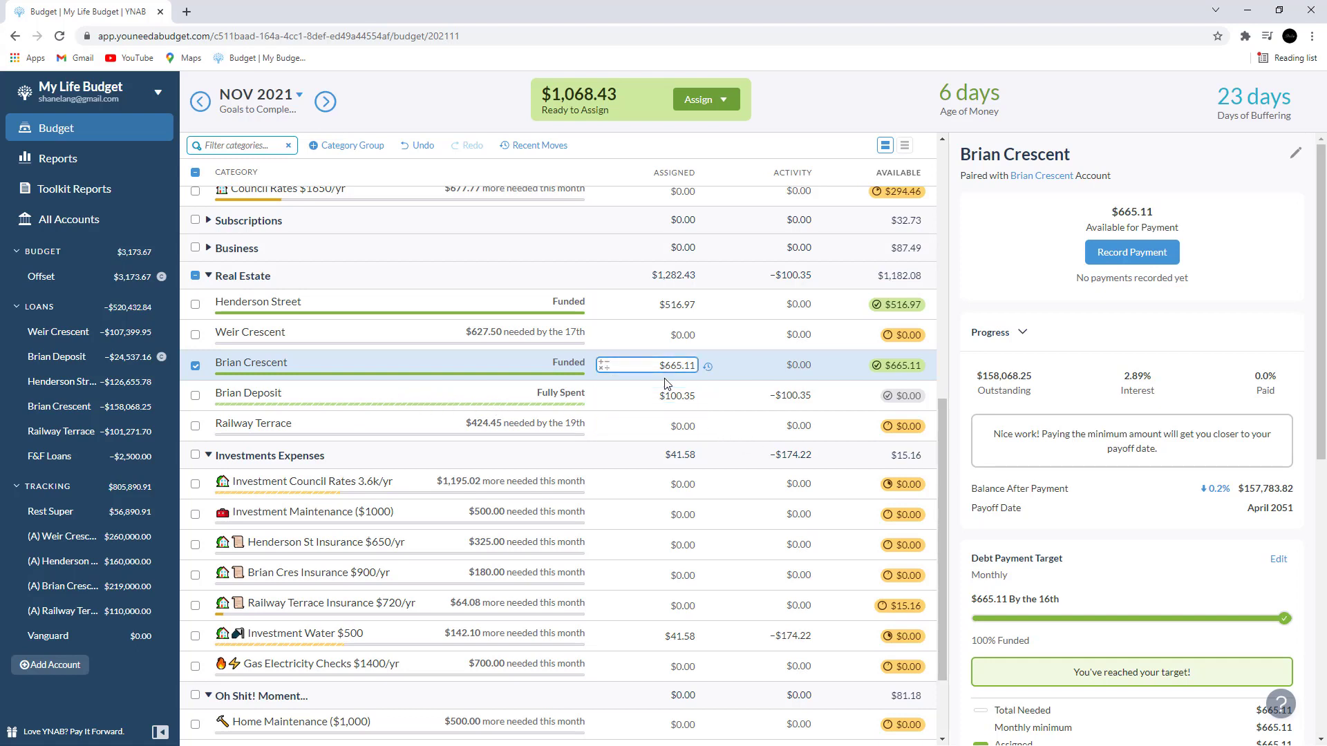
- Examine Brian Deposit's debt payment target and the November payment and interest charge in its loan account
left_click(657, 395)
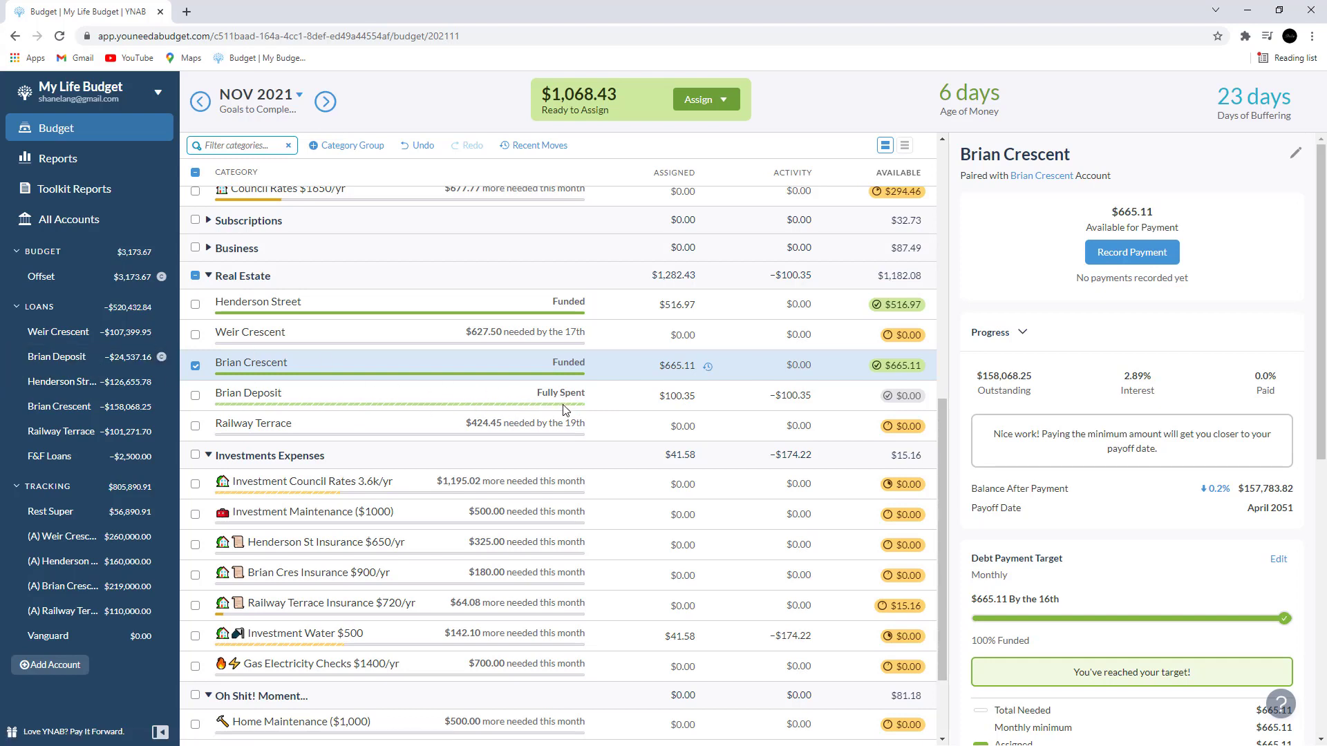
left_click(389, 405)
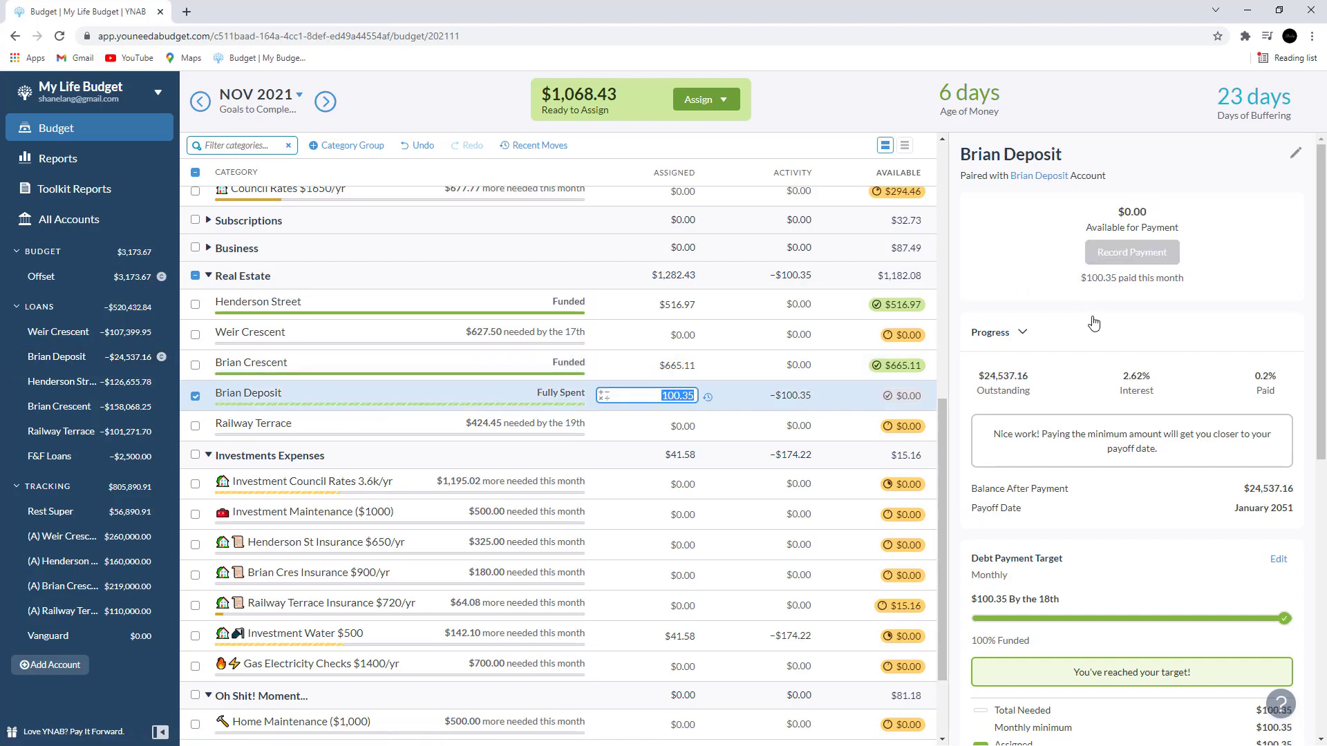
scroll(1093, 322, "down", 4)
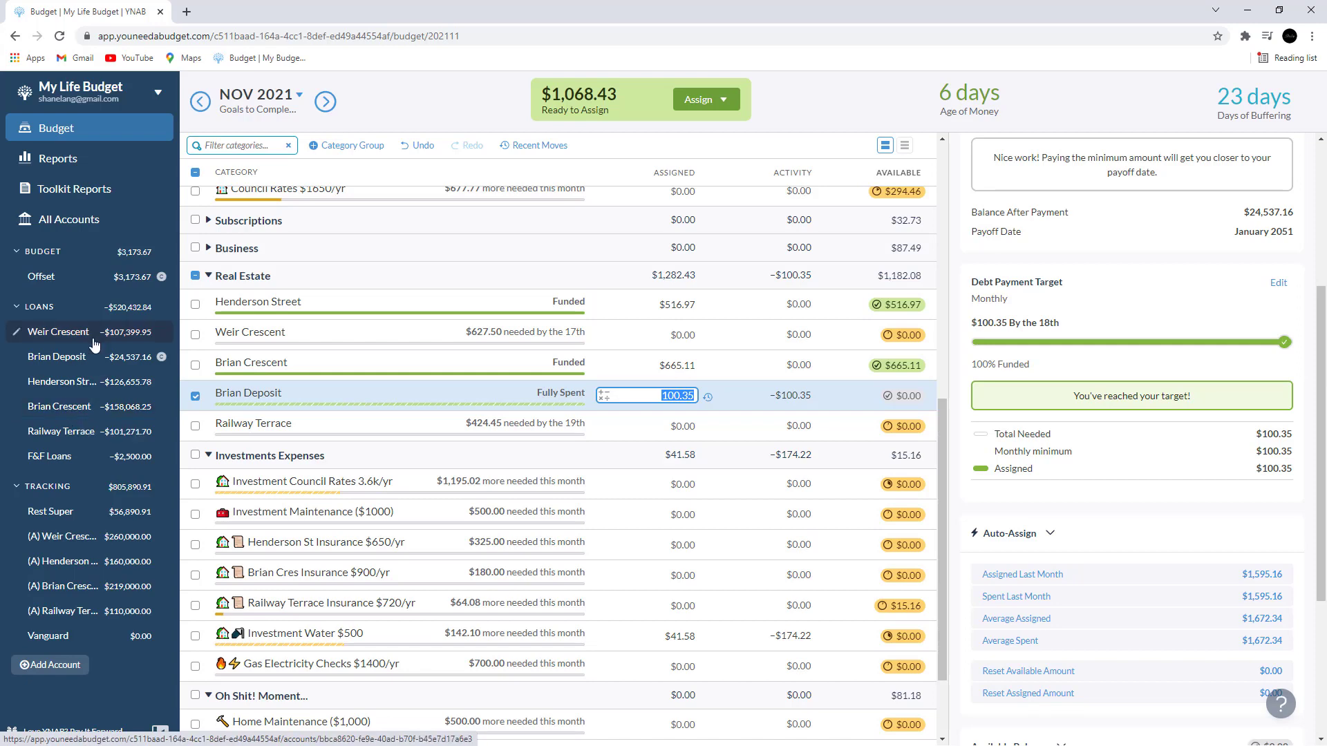
left_click(78, 357)
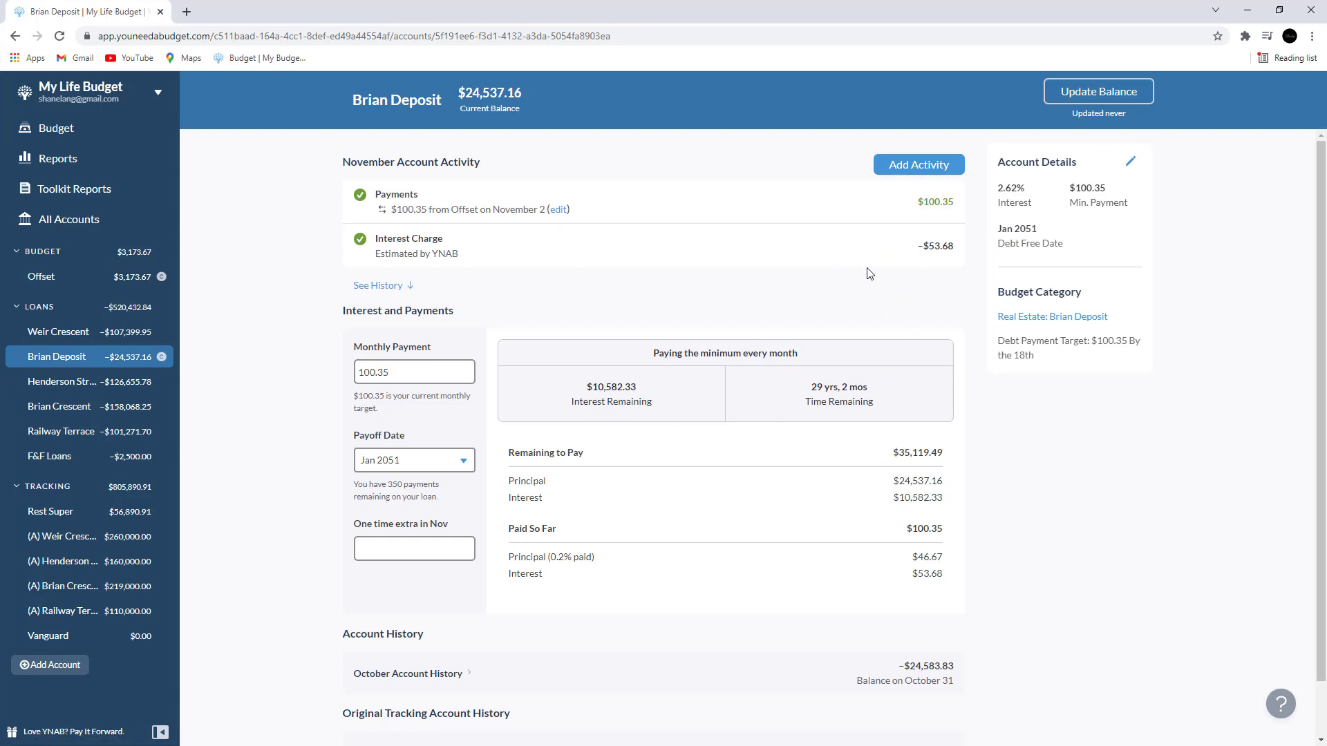
left_click_drag(930, 246, 955, 250)
left_click(936, 259)
scroll(708, 515, "down", 1)
scroll(1064, 579, "up", 1)
- Try to update the Brian Deposit loan's balance to the lender's figure of 24,483.48, then close the balance update without adjusting it
left_click(1089, 102)
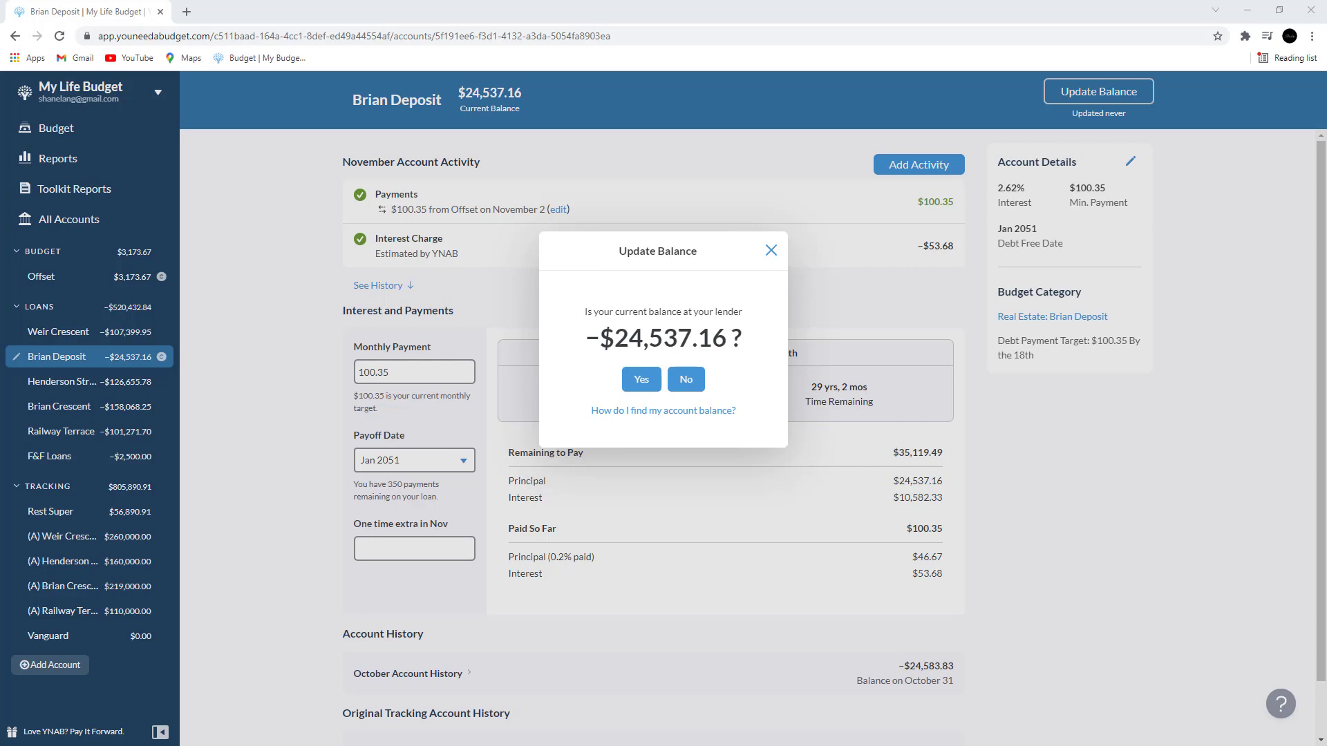
left_click(688, 382)
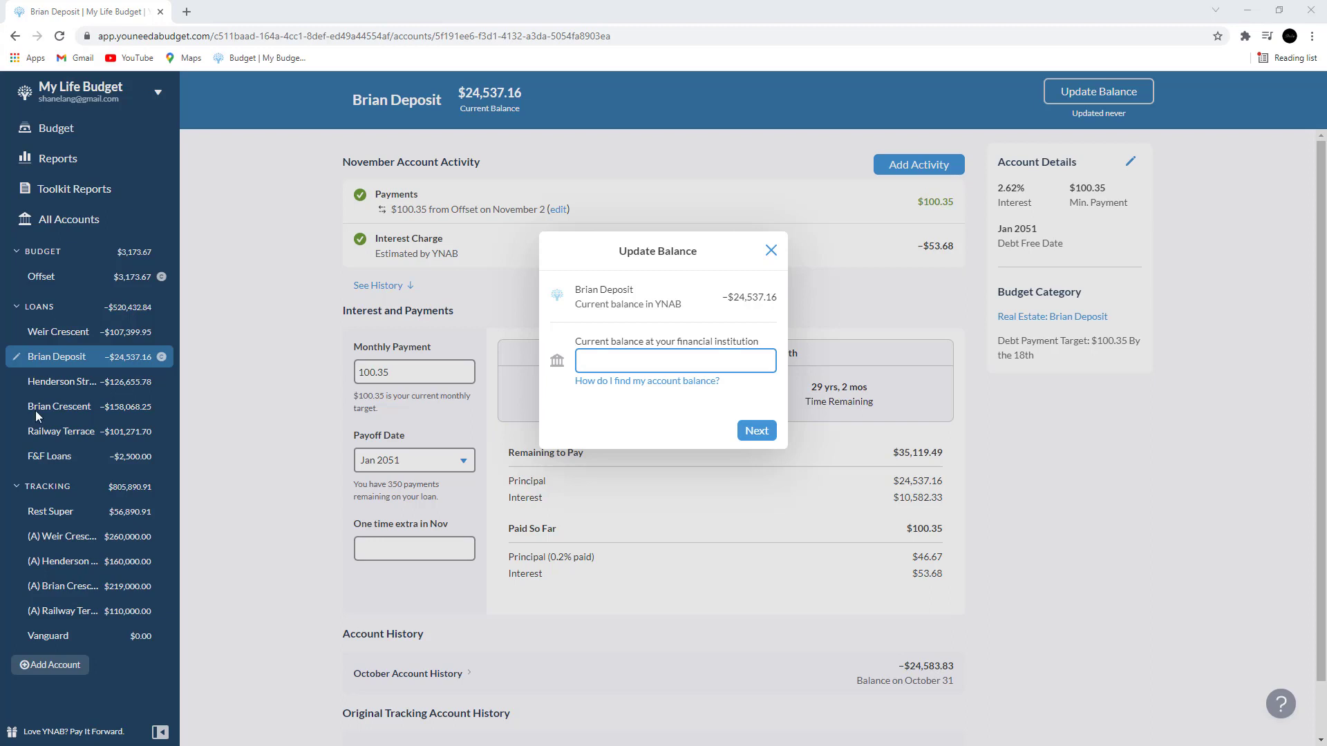
right_click(638, 363)
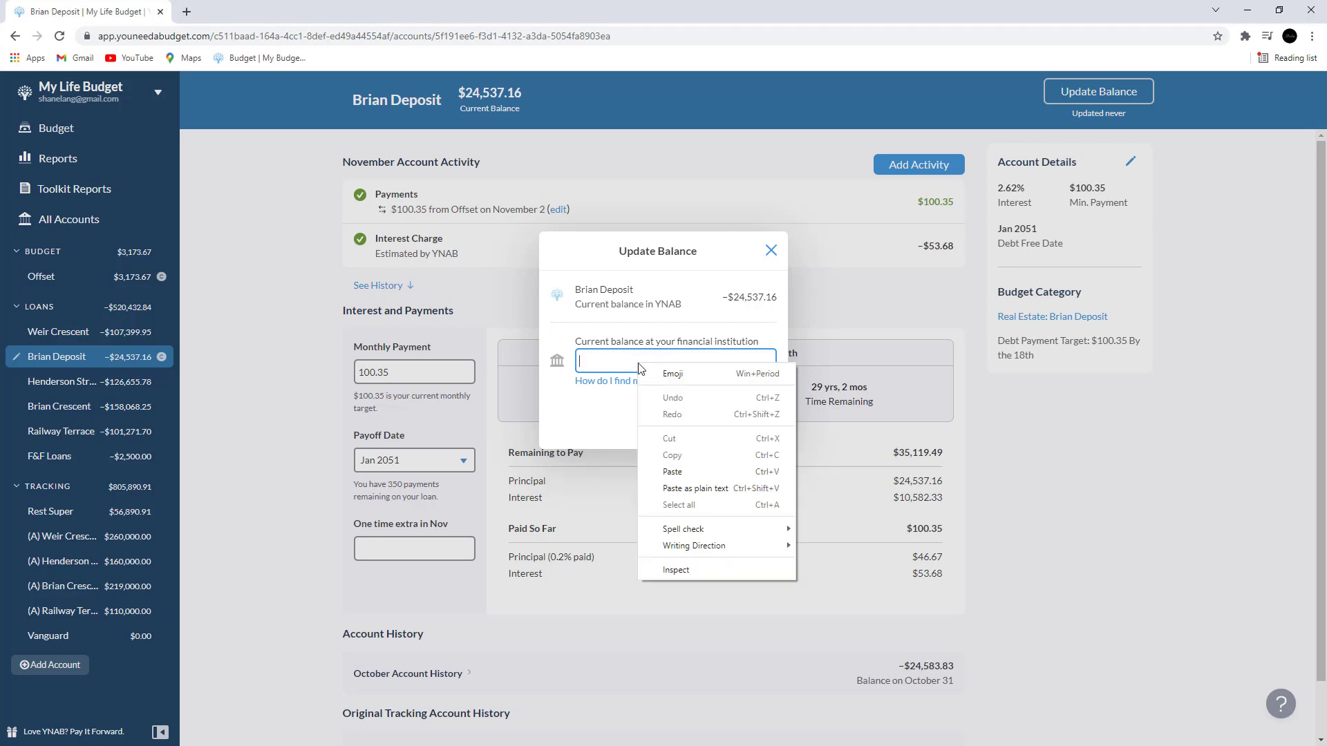
left_click(708, 470)
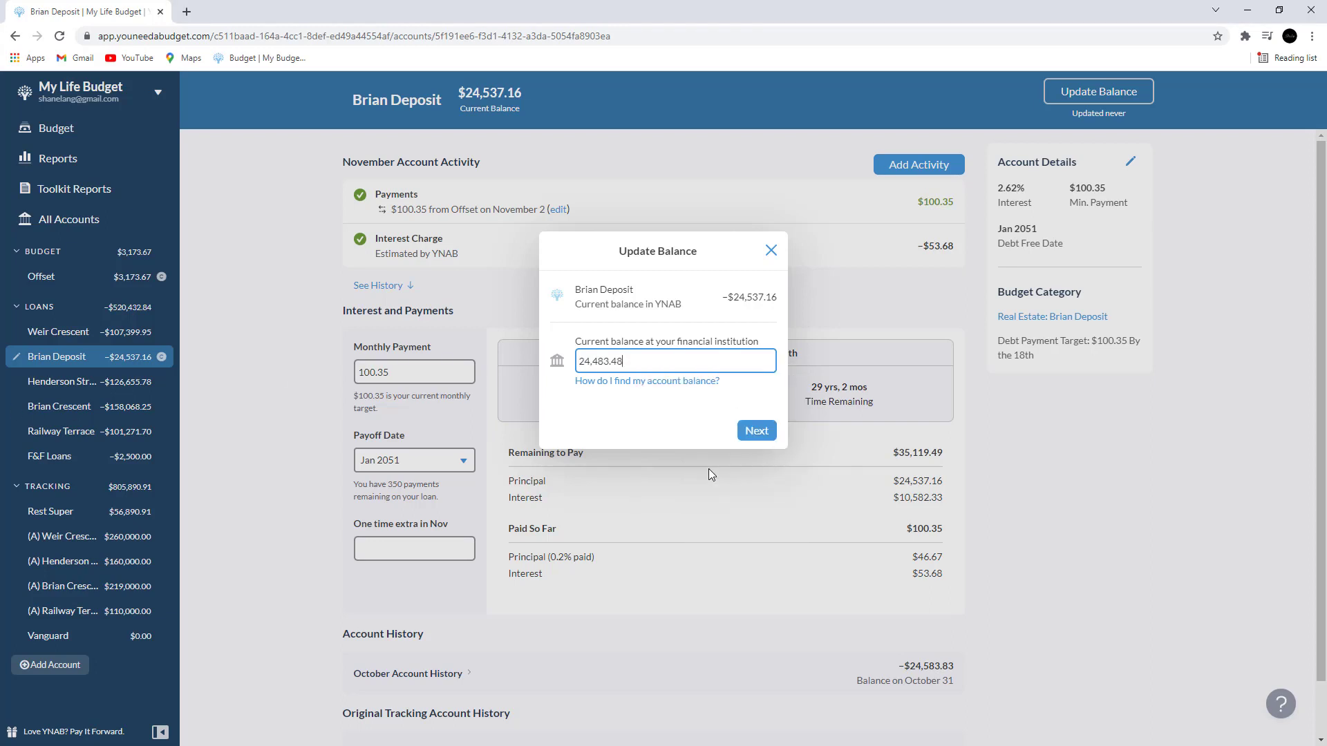
left_click(764, 432)
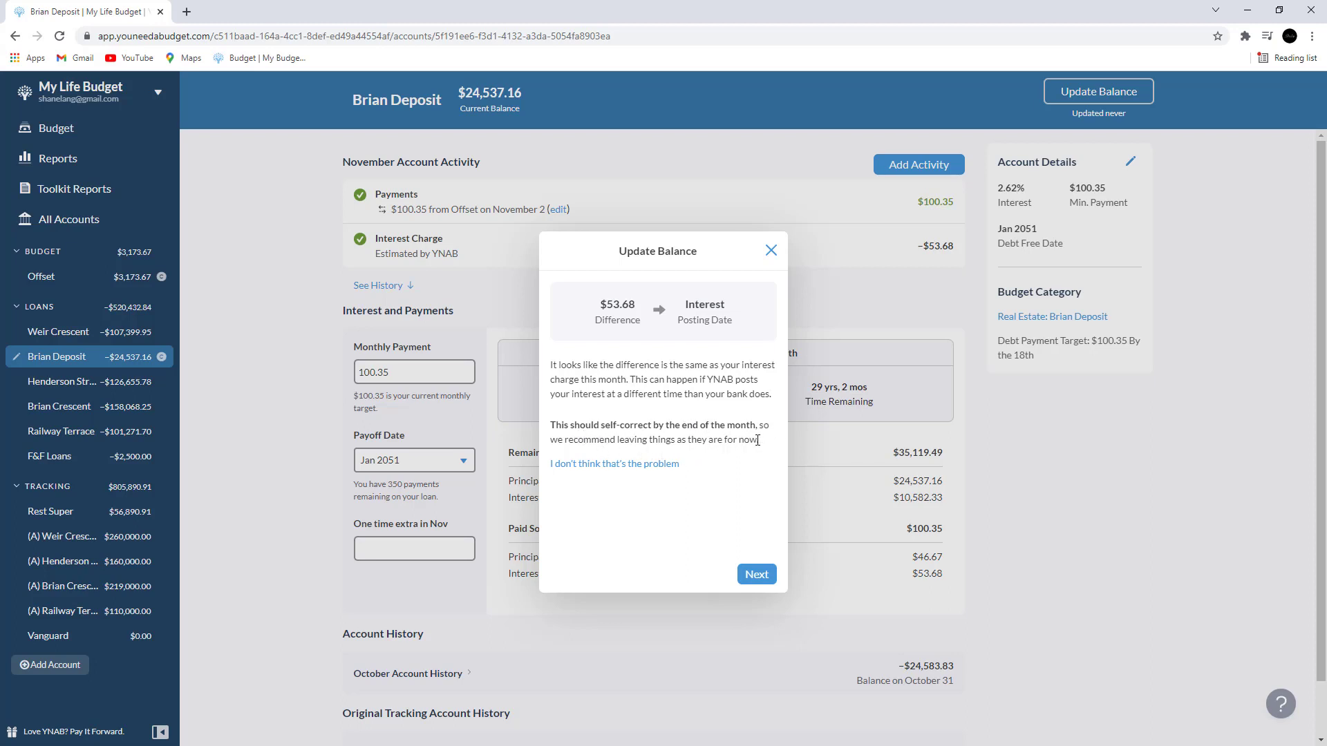
left_click(771, 250)
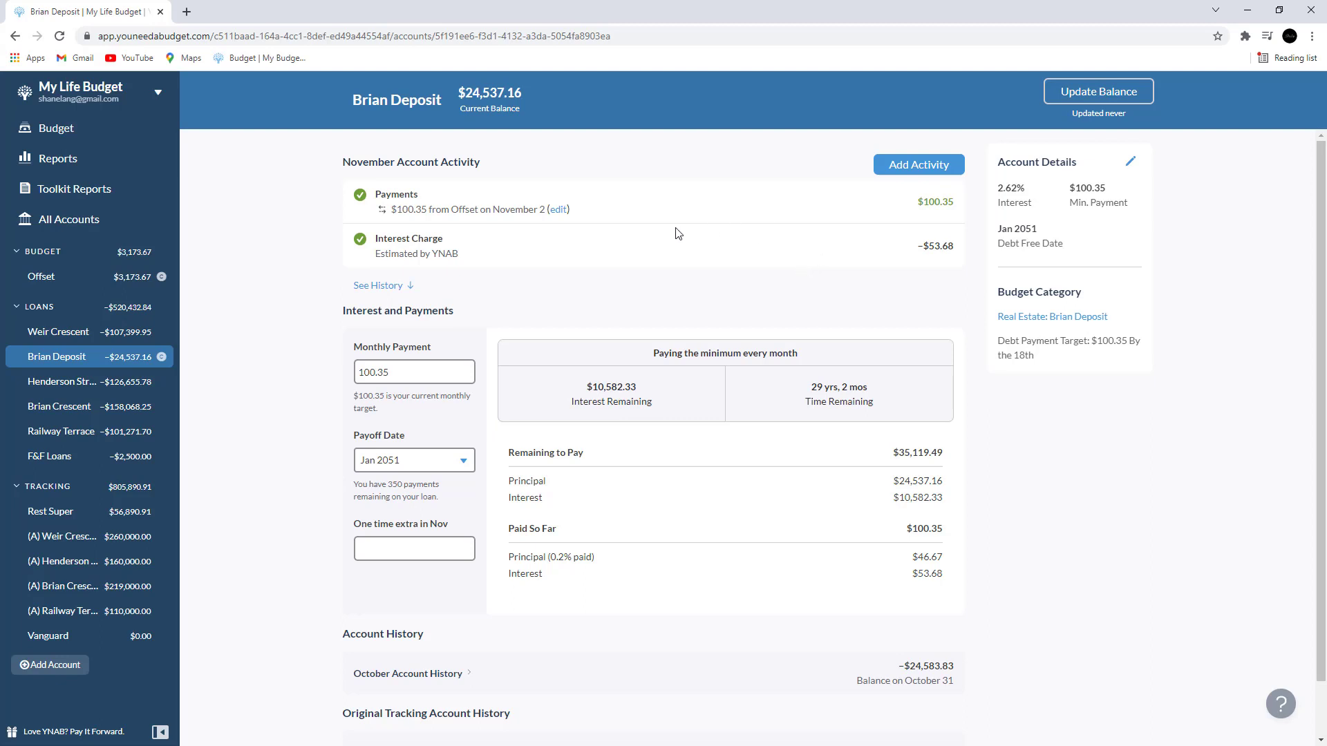
- Return to the November 2021 budget and examine the amounts still needed across its categories, down to the Oh Shit! Moment group
left_click(65, 139)
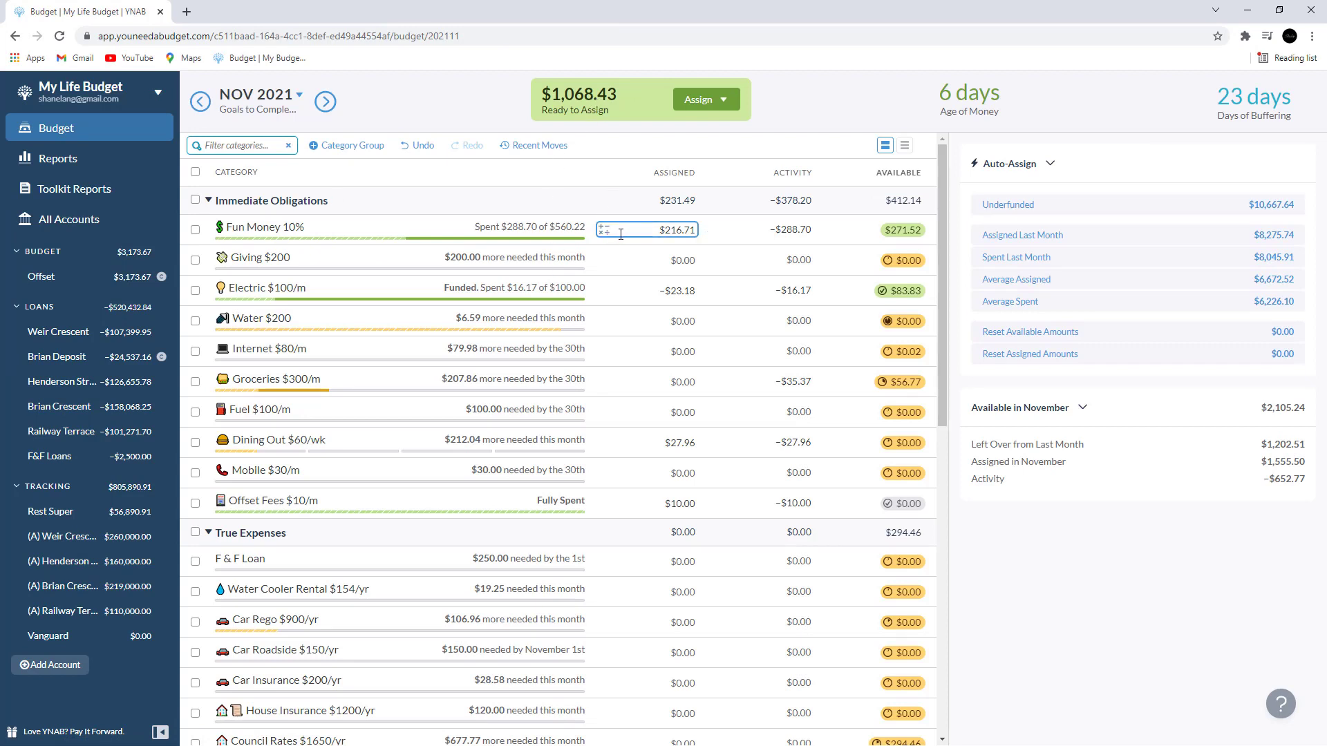
scroll(619, 226, "down", 3)
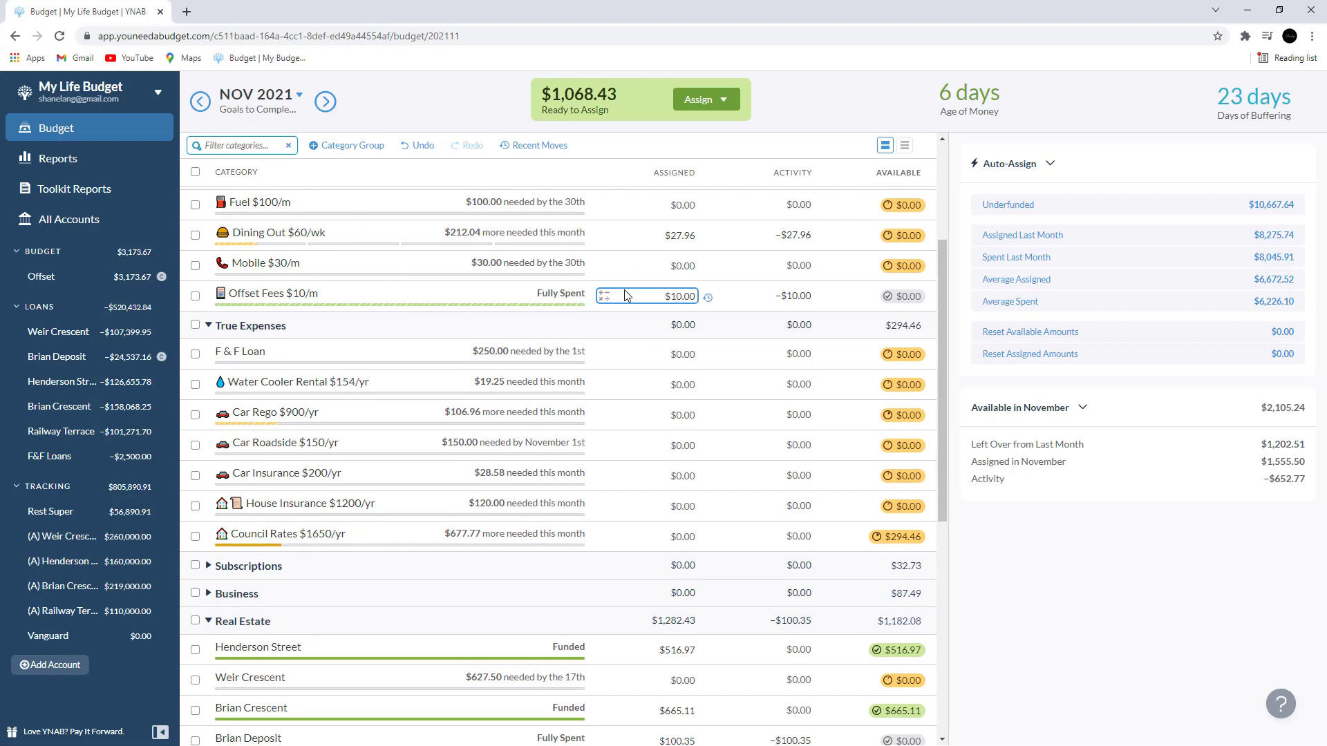
scroll(625, 296, "down", 1)
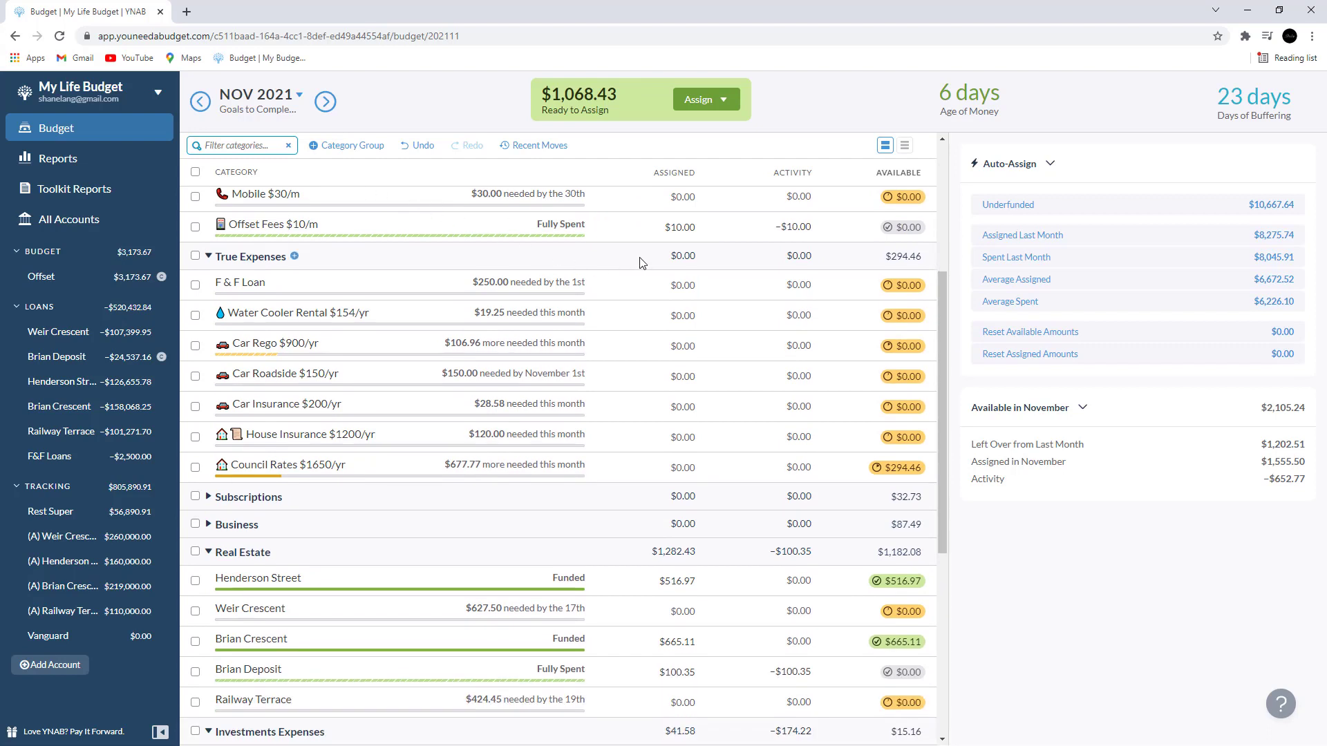
scroll(636, 262, "down", 2)
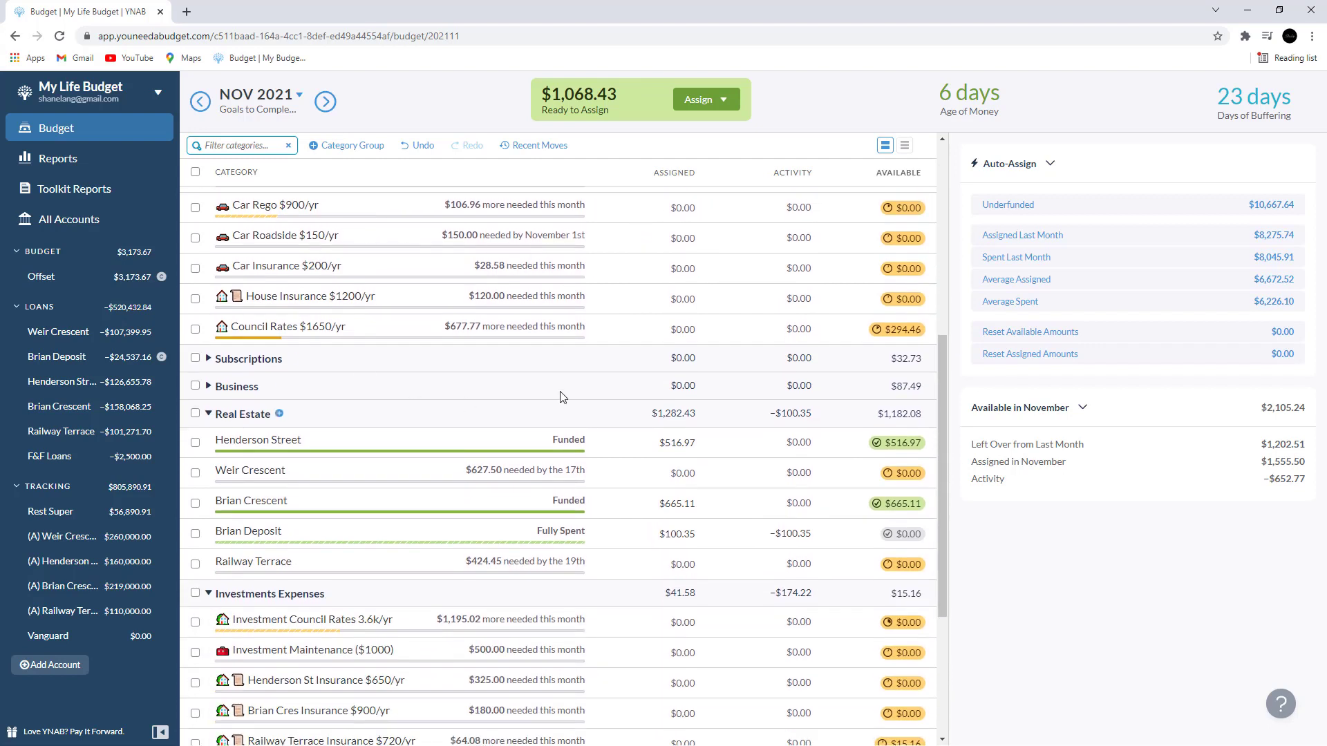
scroll(676, 283, "down", 1)
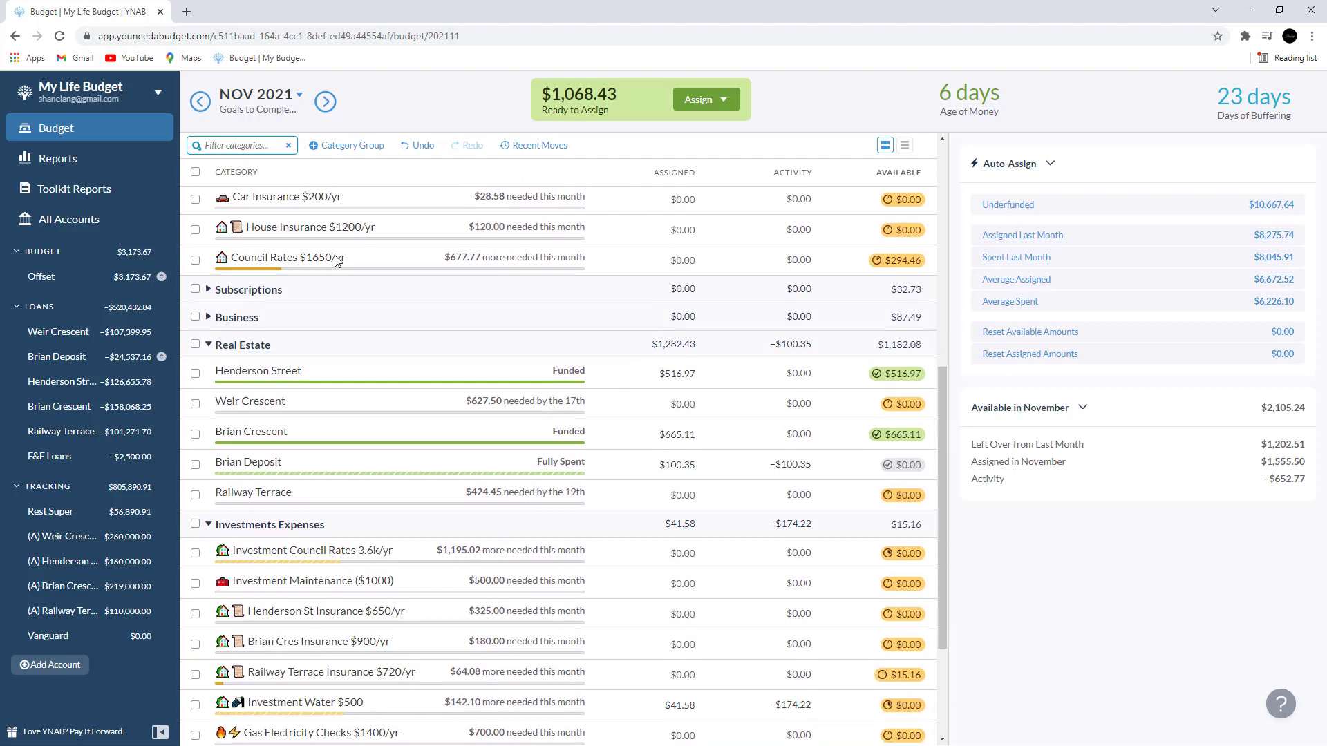
left_click(598, 261)
scroll(611, 264, "down", 3)
scroll(609, 267, "up", 1)
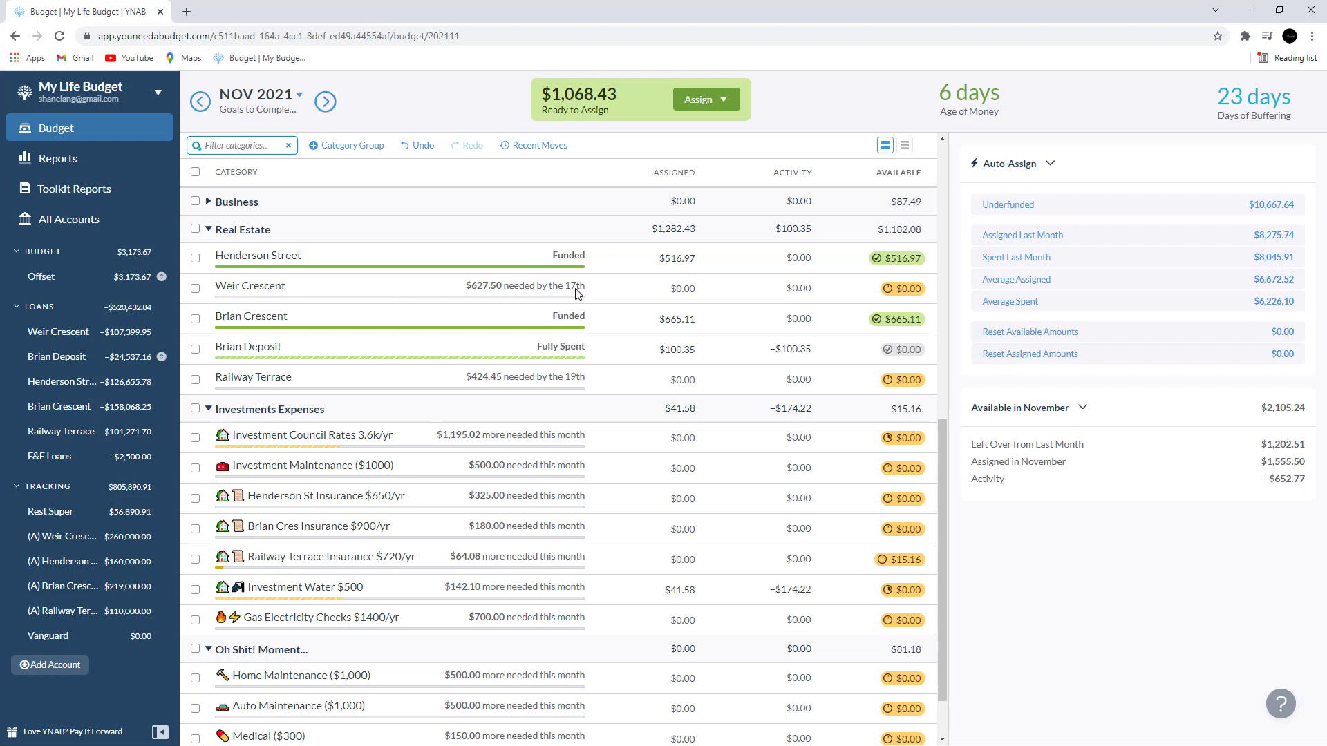
left_click(621, 288)
left_click(617, 322)
left_click(627, 284)
scroll(641, 288, "down", 1)
left_click(639, 283)
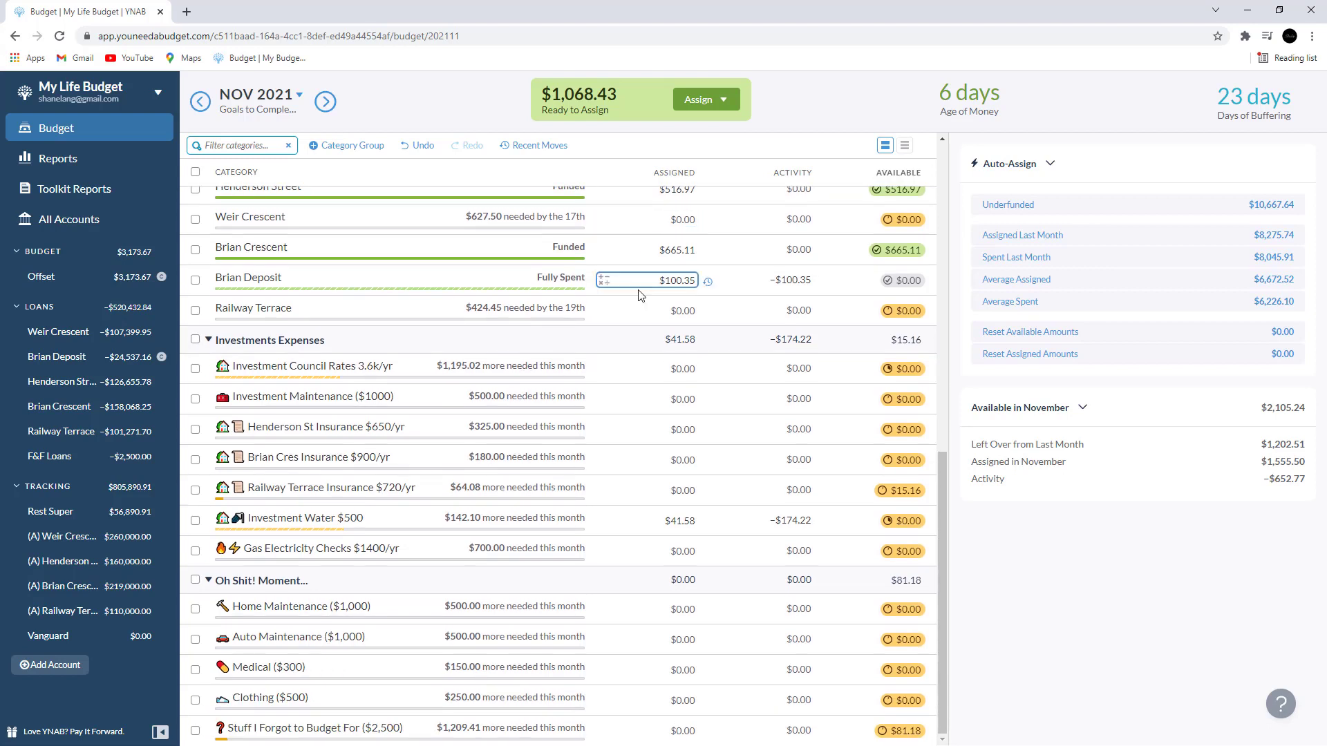
left_click(624, 361)
left_click(681, 630)
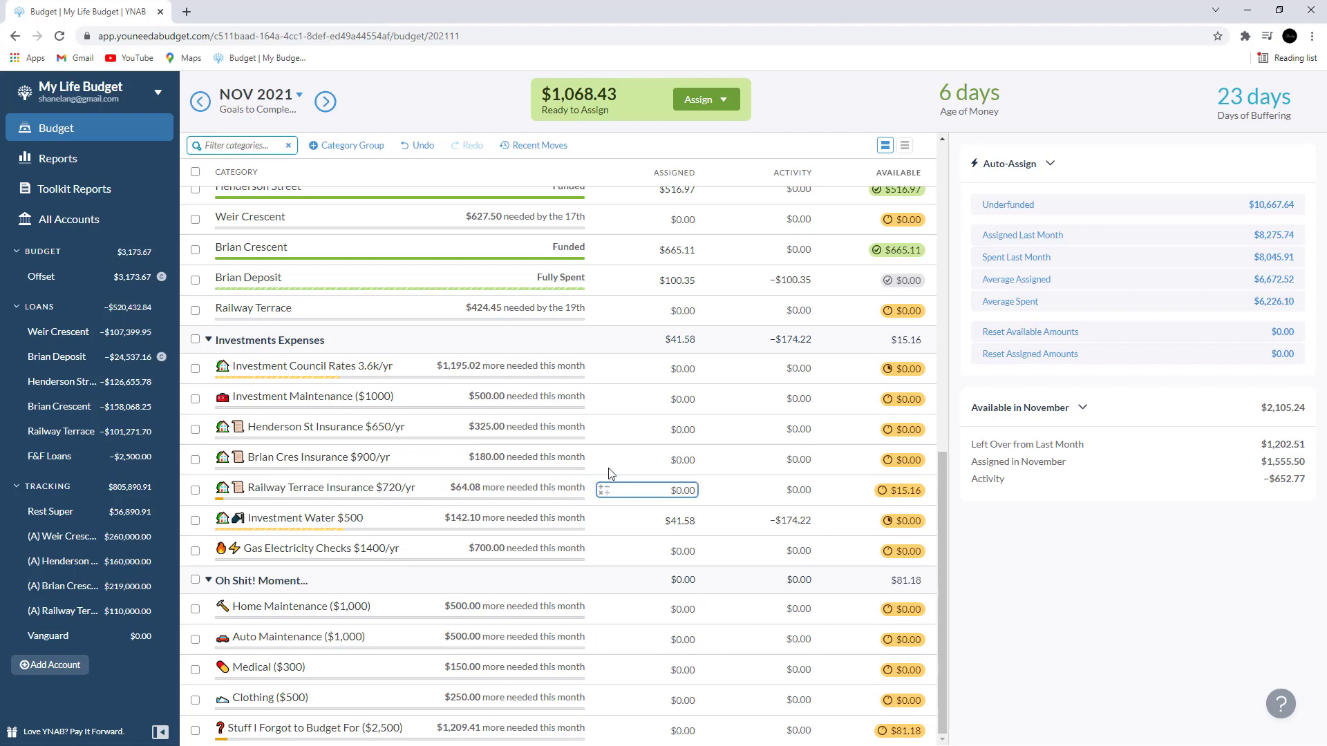
- Read the goals listed in the November 2021 budget note, then close it without editing
scroll(611, 460, "up", 1)
scroll(622, 439, "up", 4)
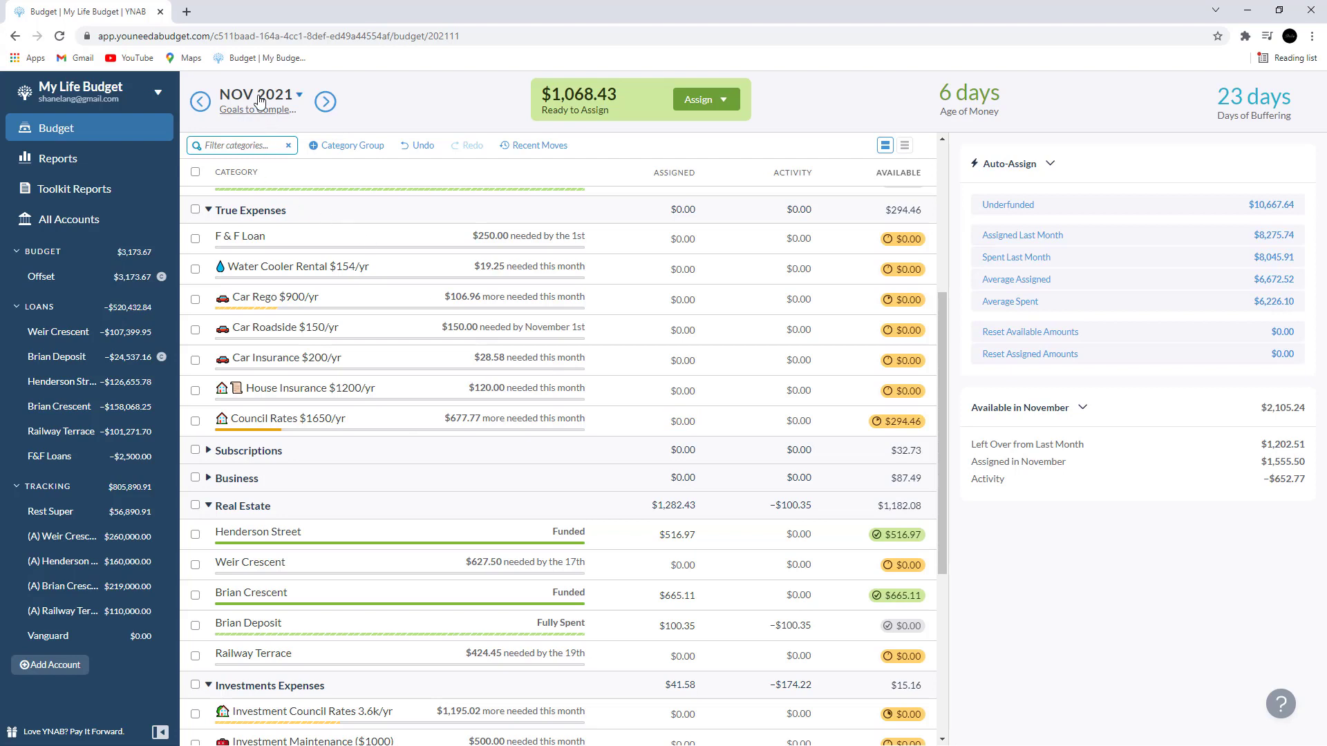
left_click(277, 114)
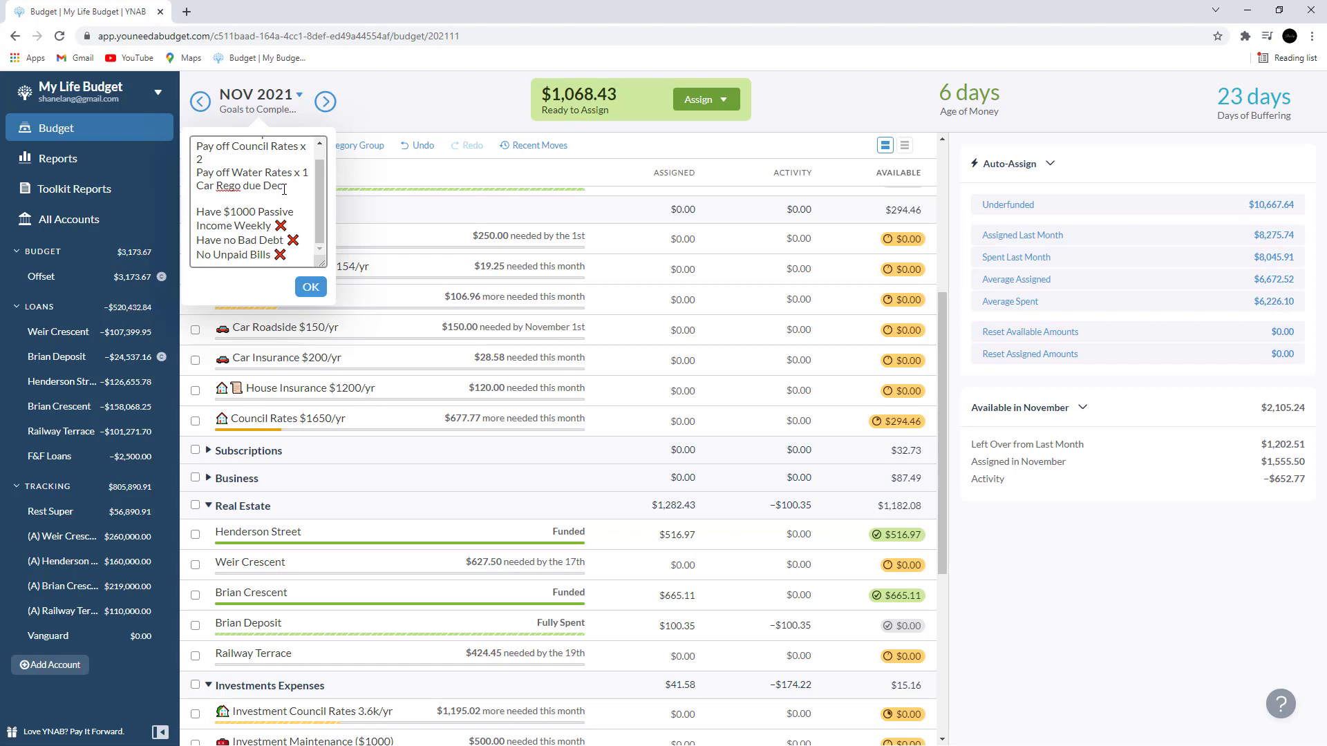
scroll(283, 189, "up", 1)
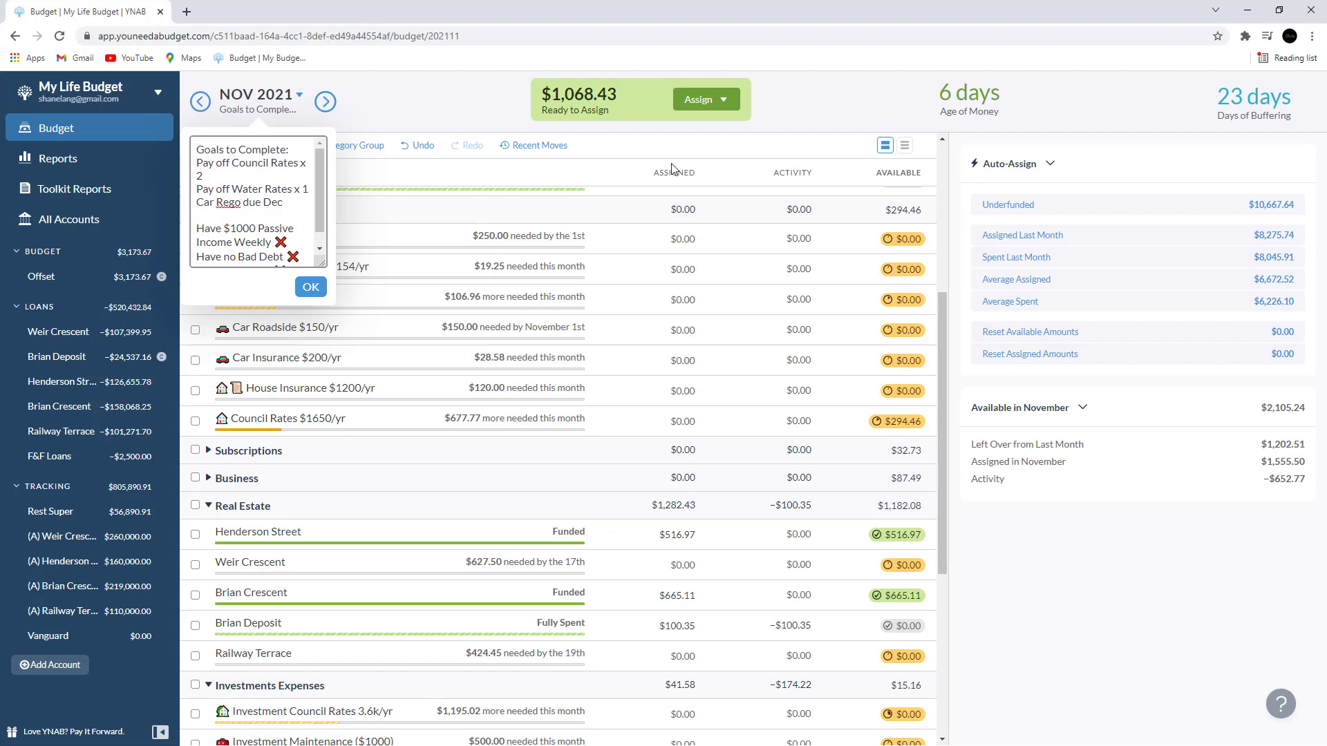
left_click(822, 95)
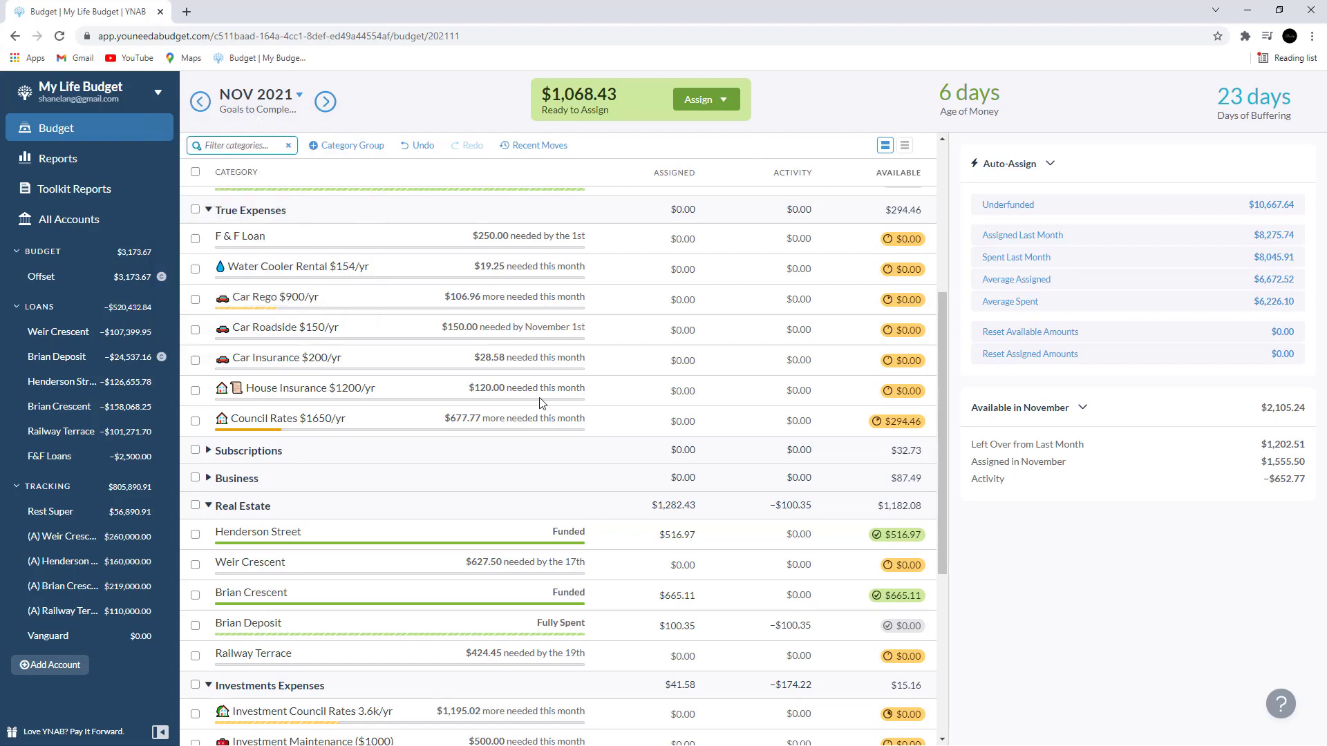
- Assign 627.50 to the Weir Crescent category under Real Estate
left_click(636, 302)
scroll(637, 313, "down", 4)
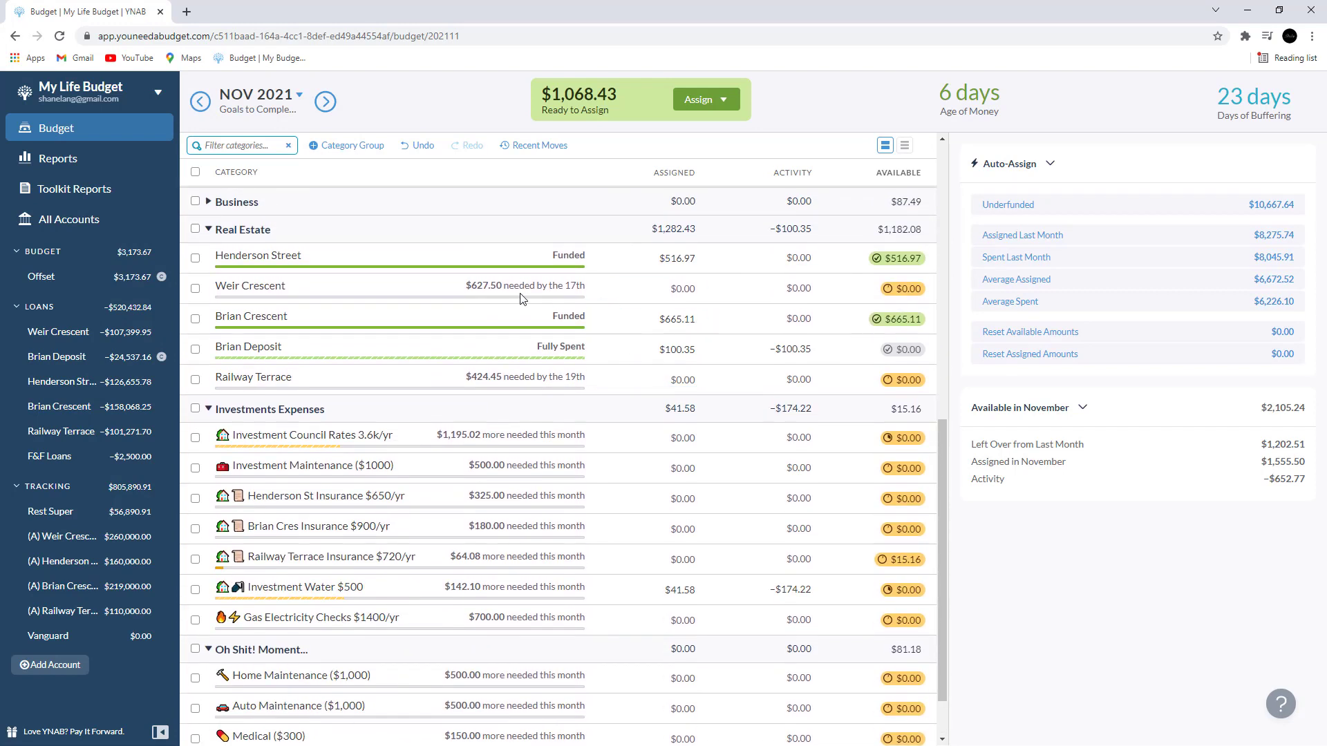
left_click(685, 285)
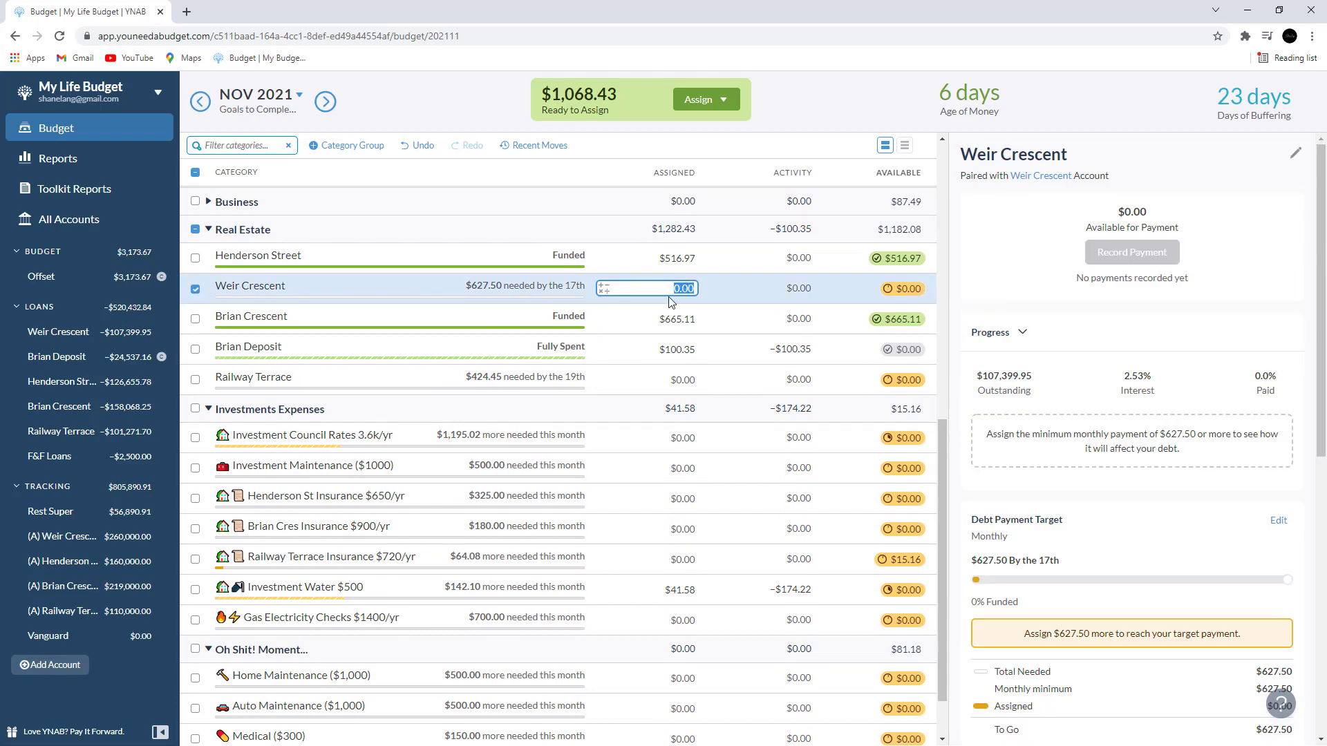
type("627.50")
key("Return")
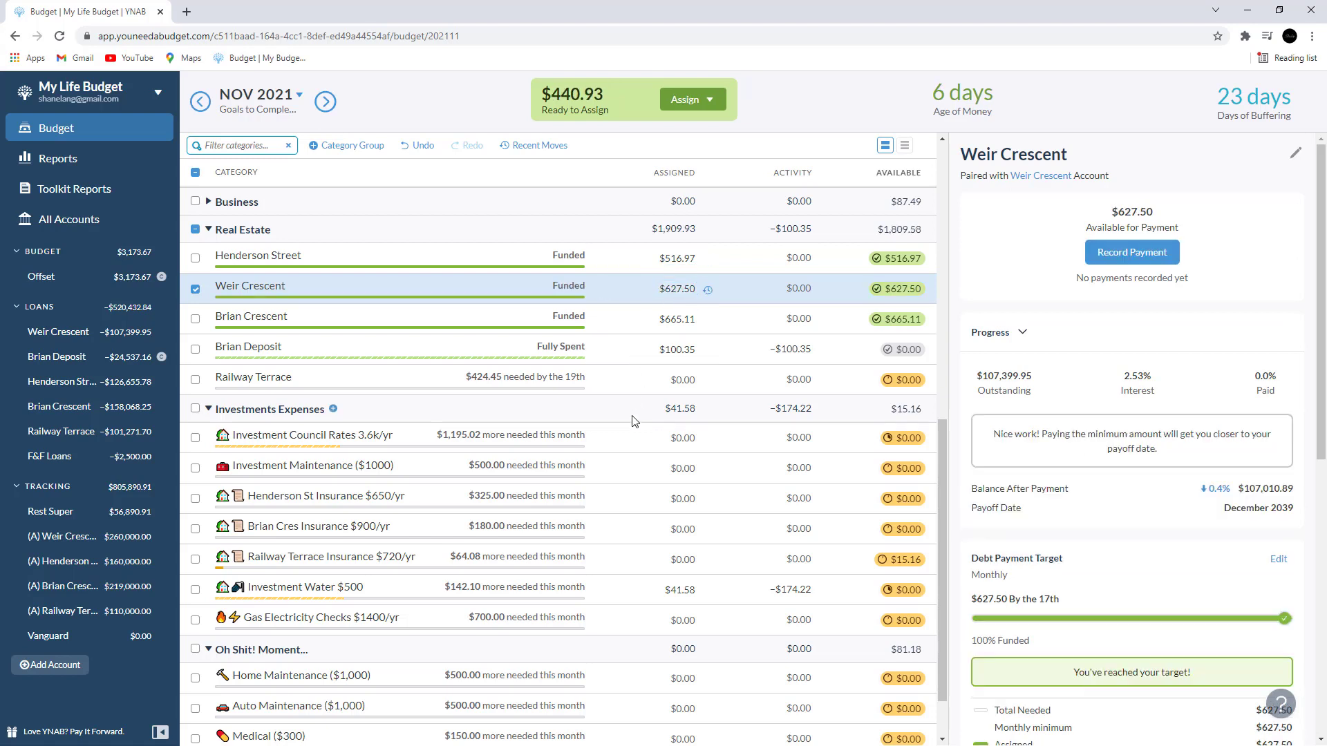
- Assign 240 to the Investment Council Rates 3.6k/yr category under Investments Expenses
scroll(630, 335, "down", 1)
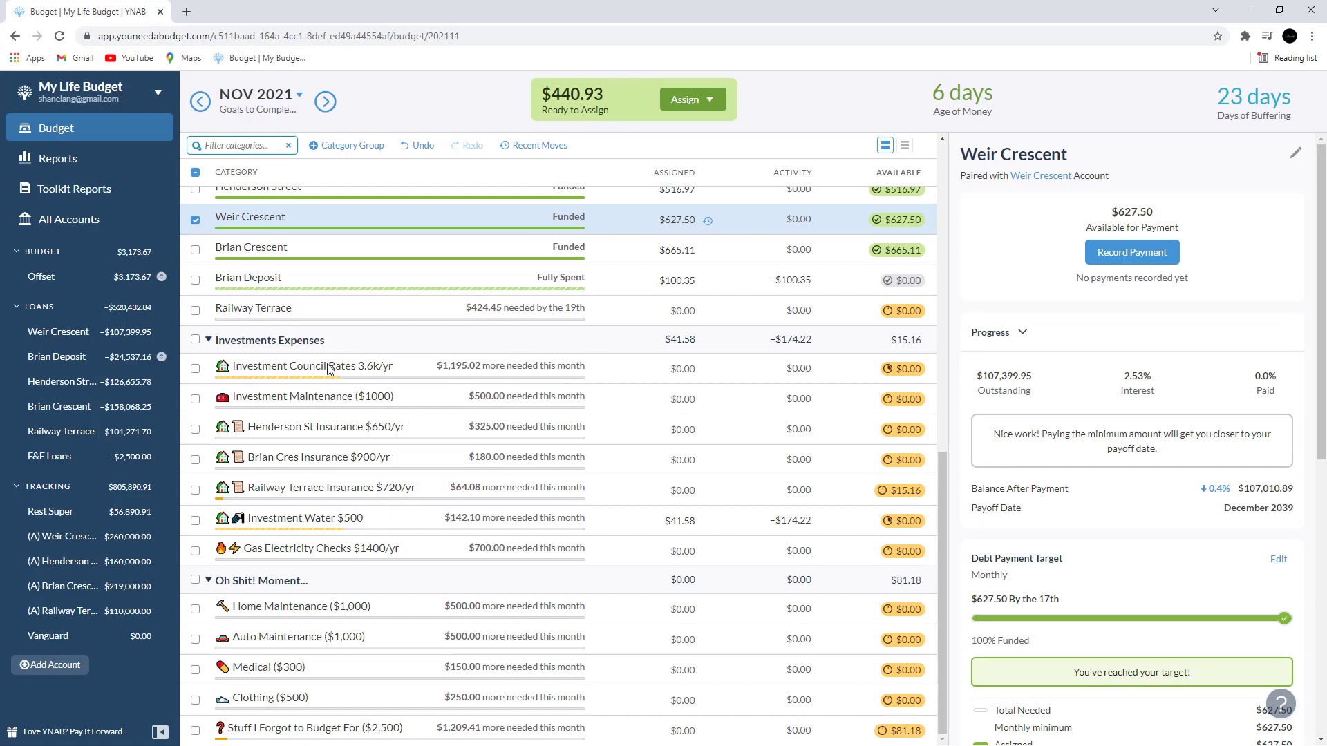
left_click(656, 363)
left_click(681, 370)
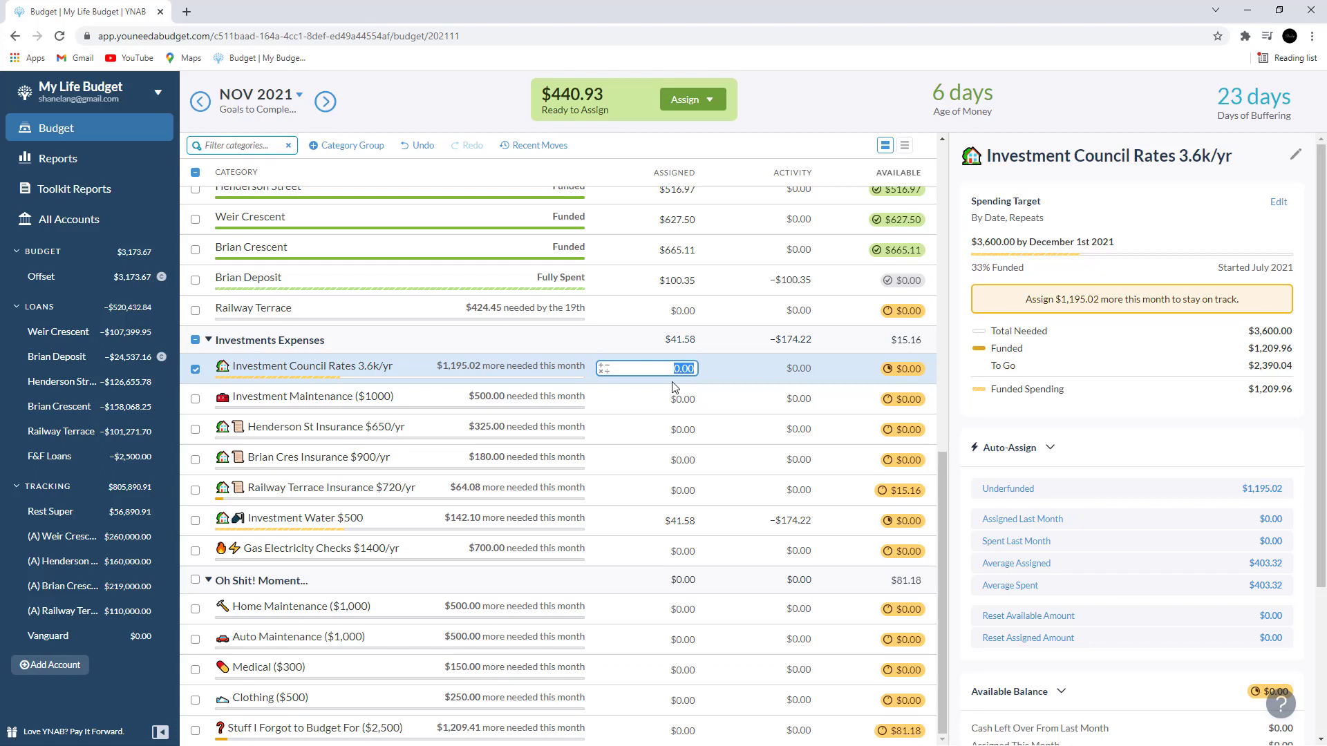
type("2")
key("BackSpace")
type("40")
key("Return")
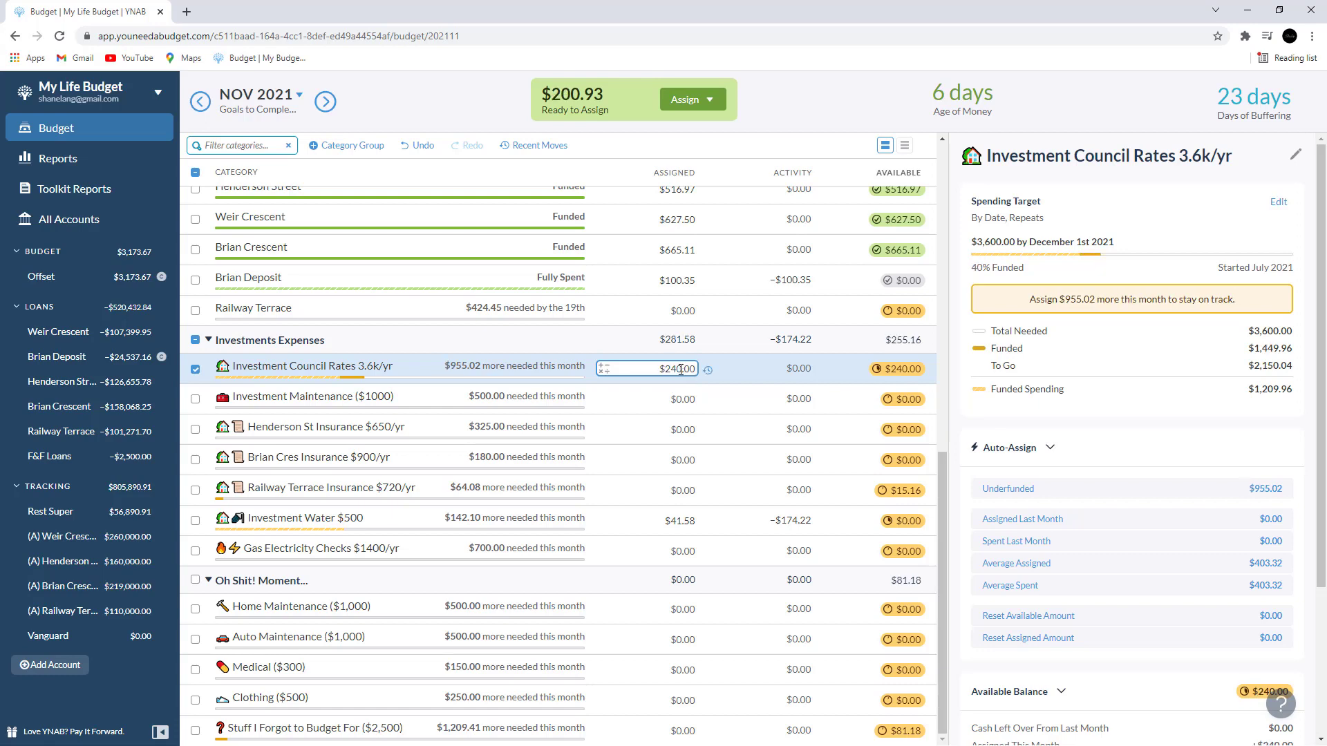
- Assign 60 to the Groceries $300/m category under Immediate Obligations
scroll(677, 371, "up", 5)
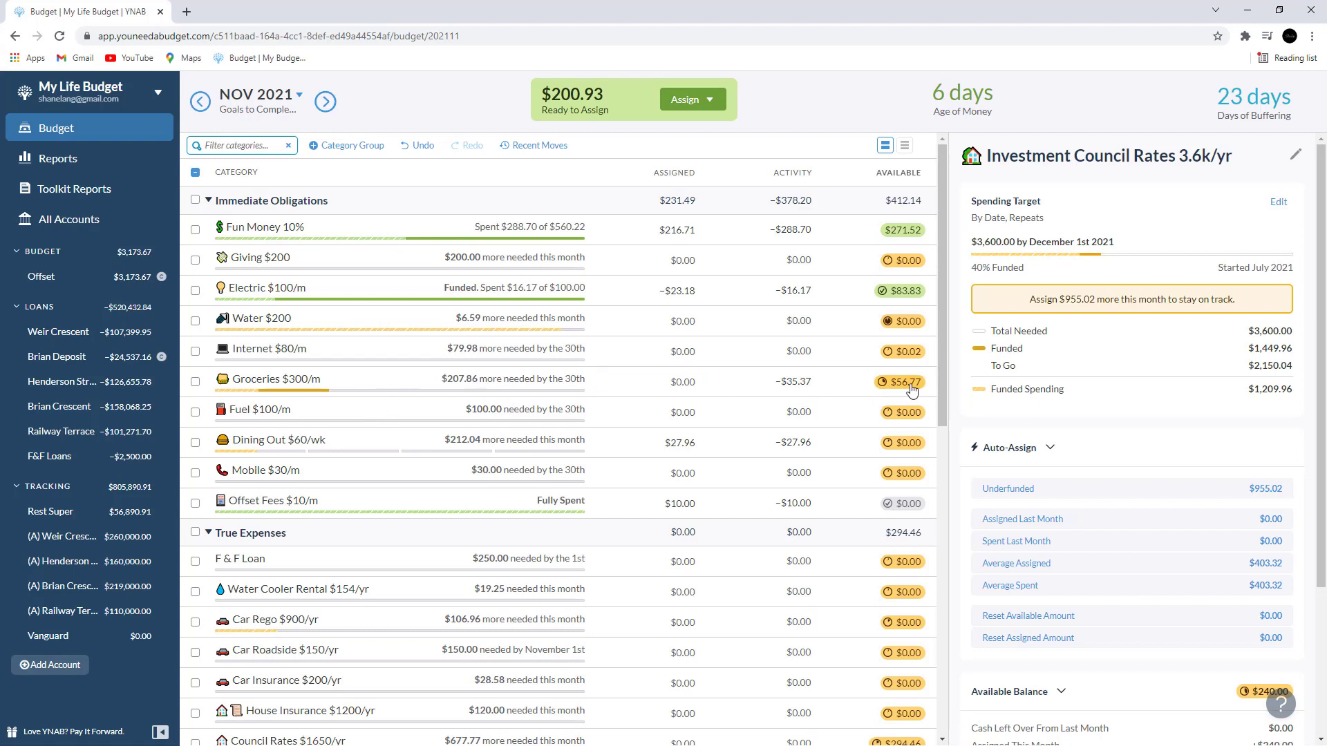
left_click(658, 384)
left_click(688, 382)
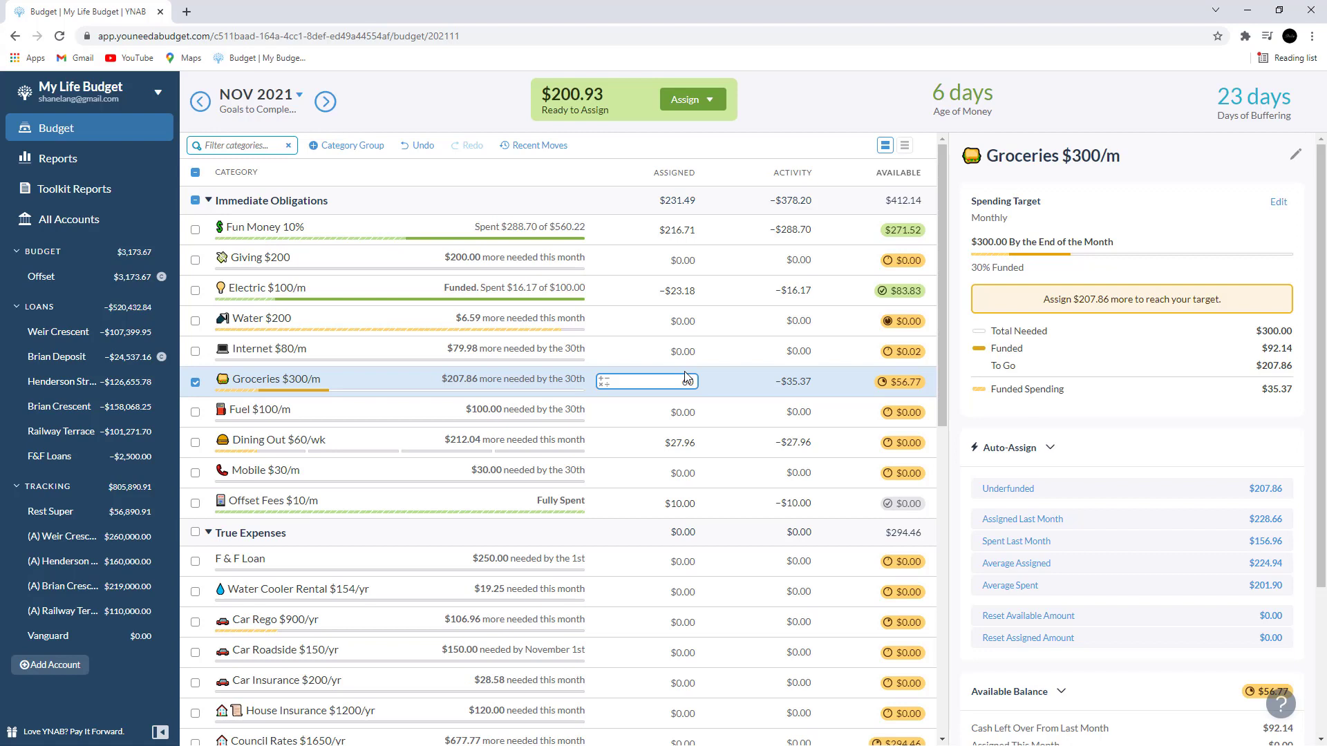
type("60")
key("Return")
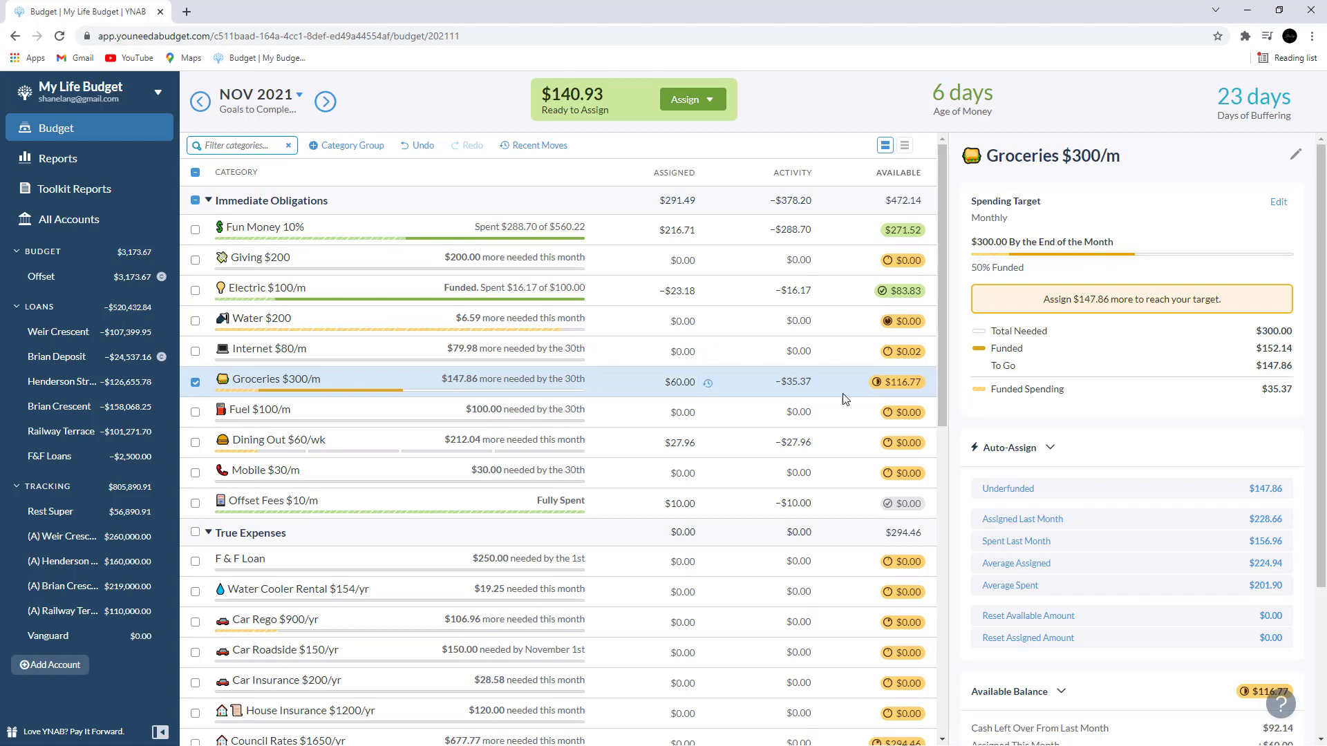
- Assign 50 to the Fuel $100/m category under Immediate Obligations
left_click(684, 413)
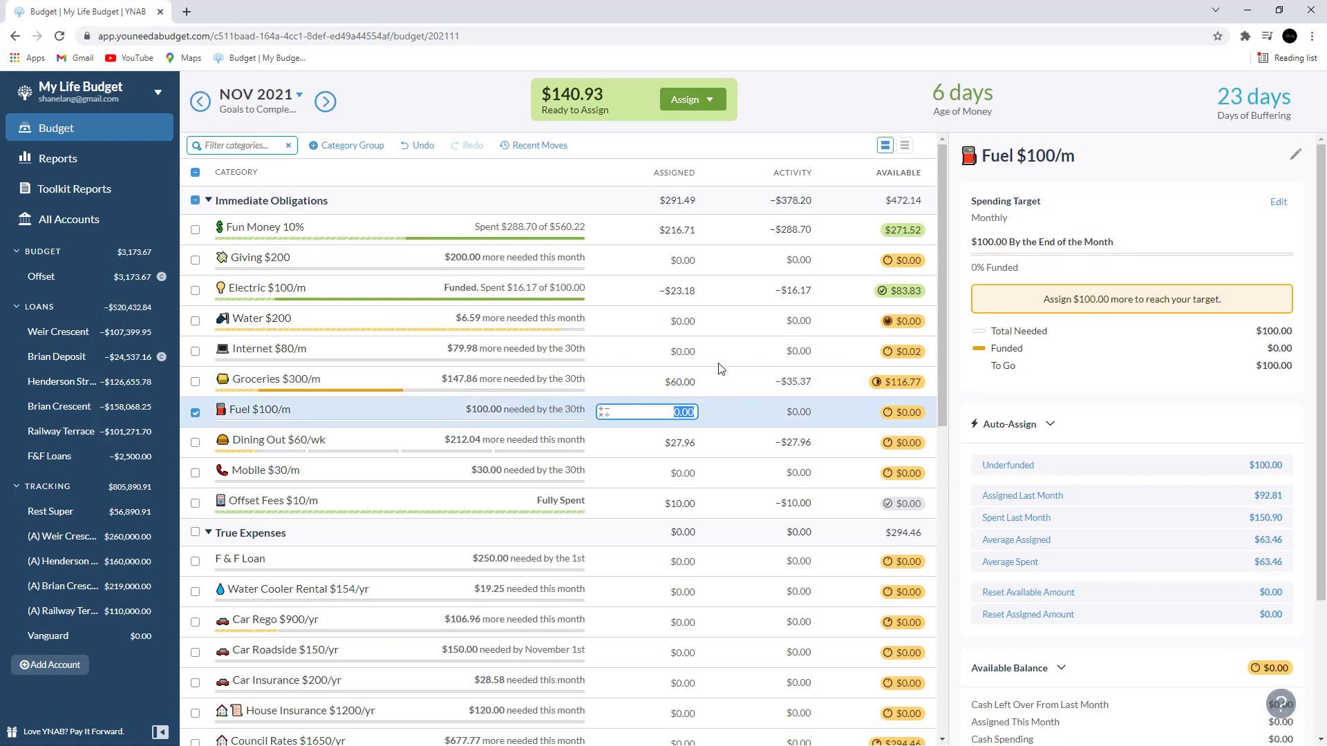
type("50")
key("Return")
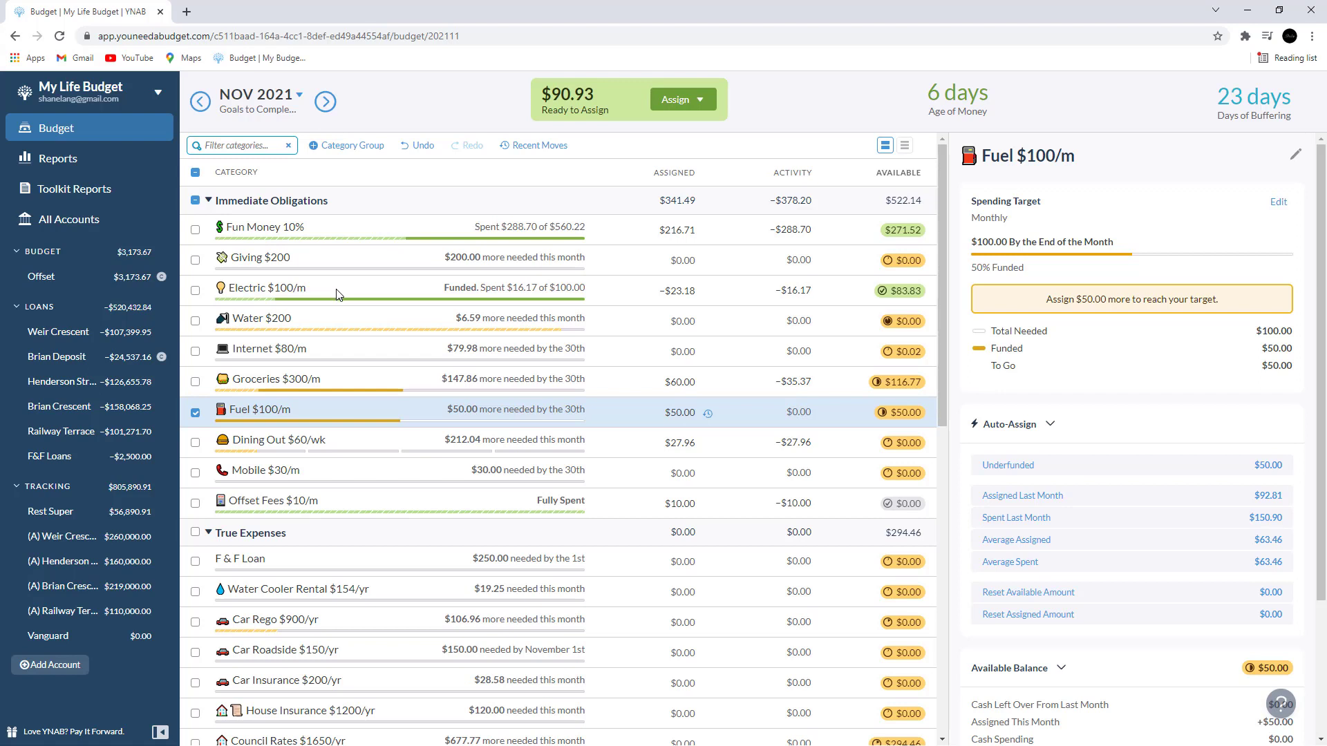
- Compare the Real Estate and Investments Expenses categories with the goals in the November 2021 budget note to choose where the remaining money goes
left_click(622, 291)
scroll(735, 320, "down", 4)
scroll(732, 321, "down", 4)
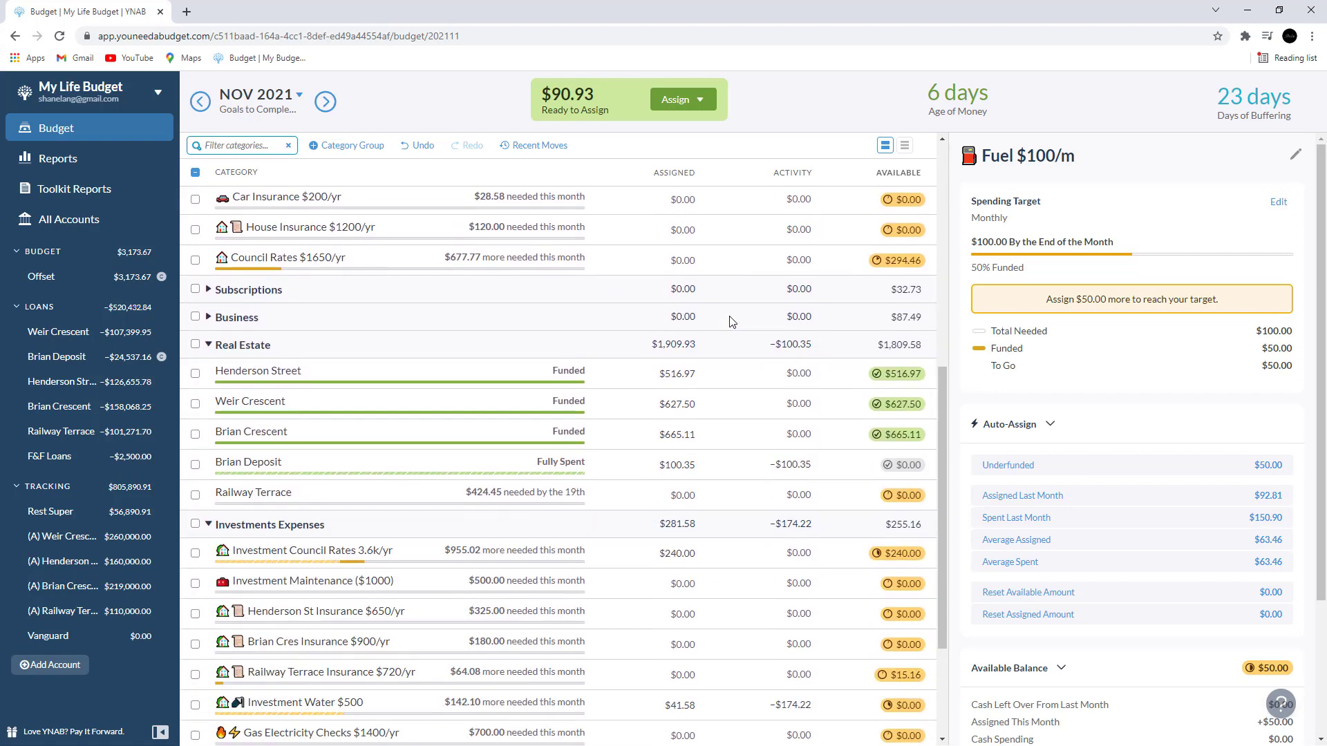
scroll(733, 321, "down", 2)
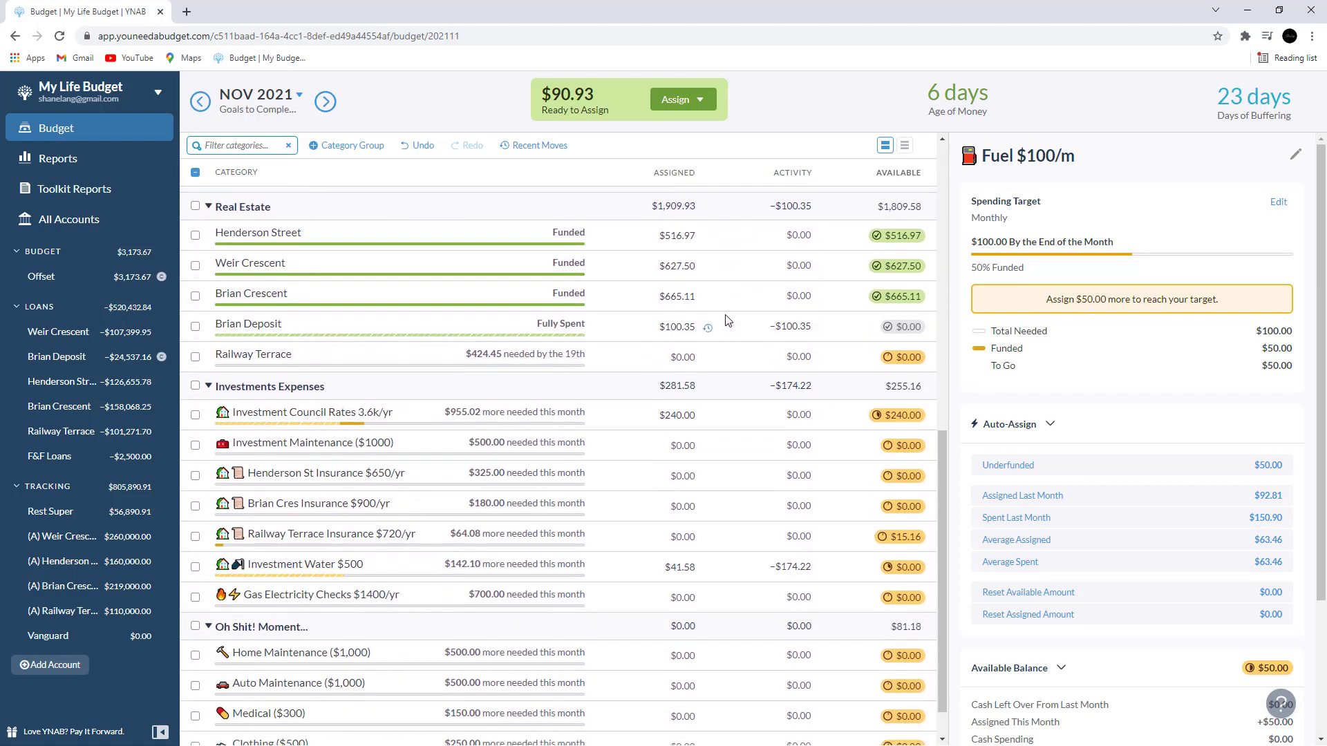
scroll(727, 320, "down", 1)
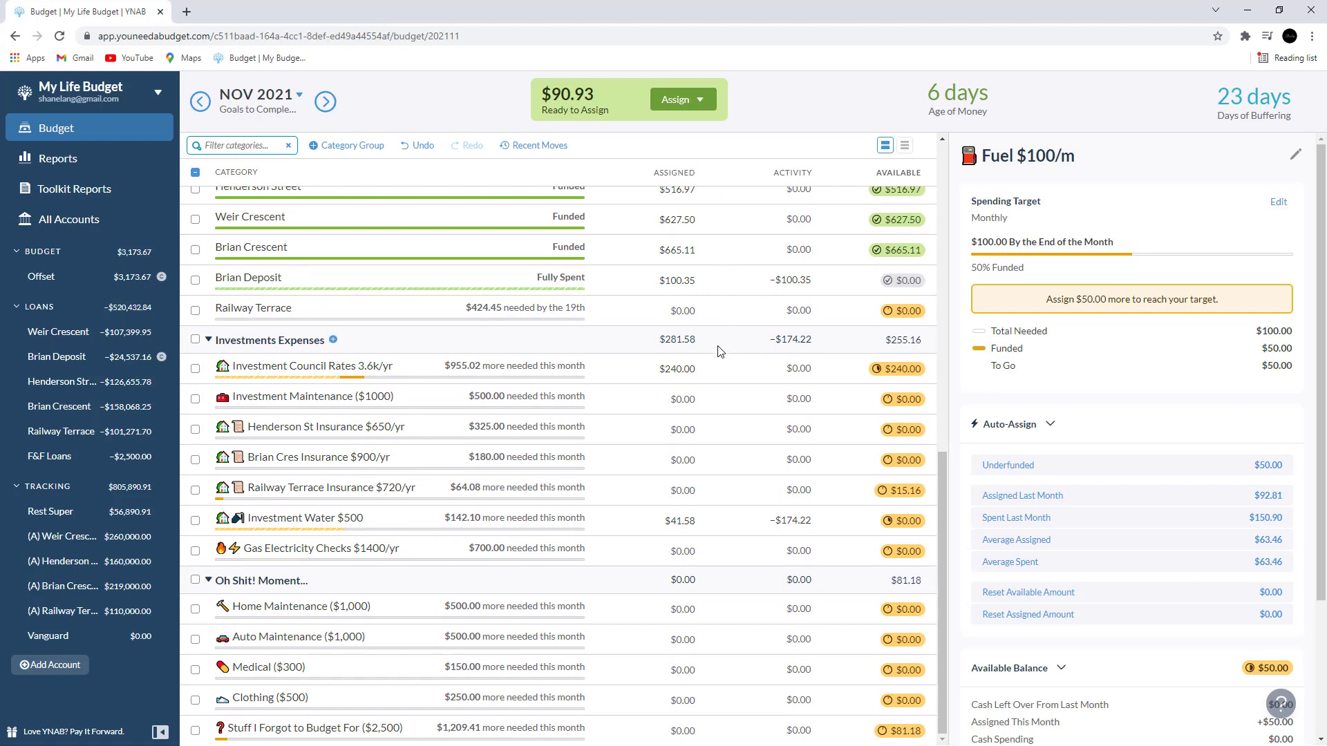
left_click(667, 375)
left_click(680, 522)
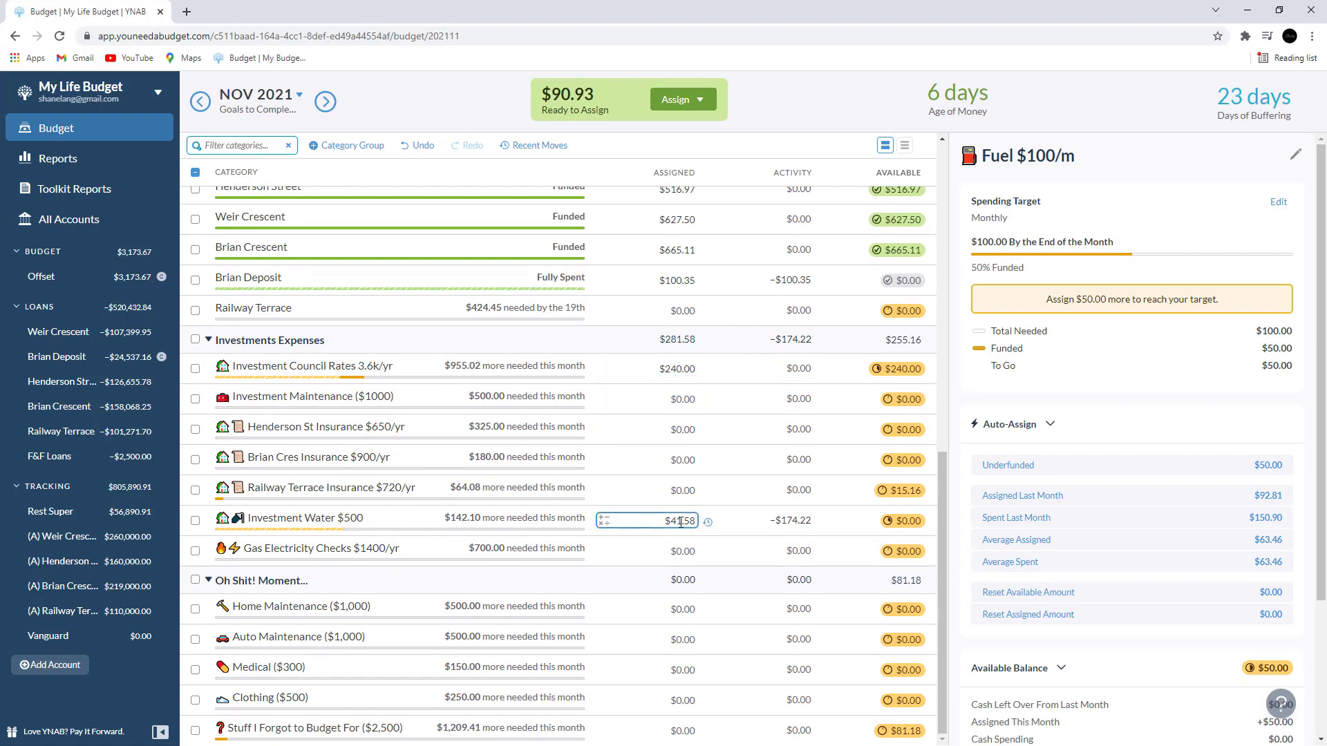
left_click(269, 111)
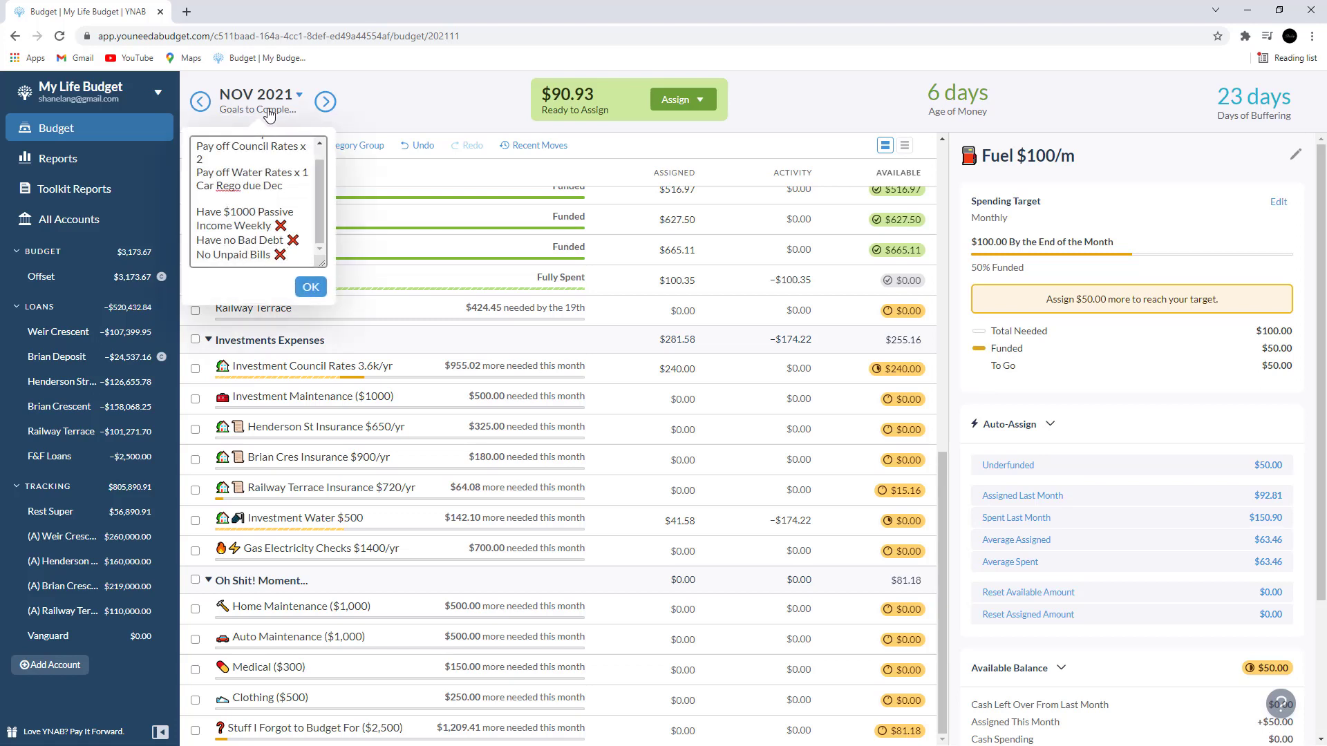
left_click(377, 128)
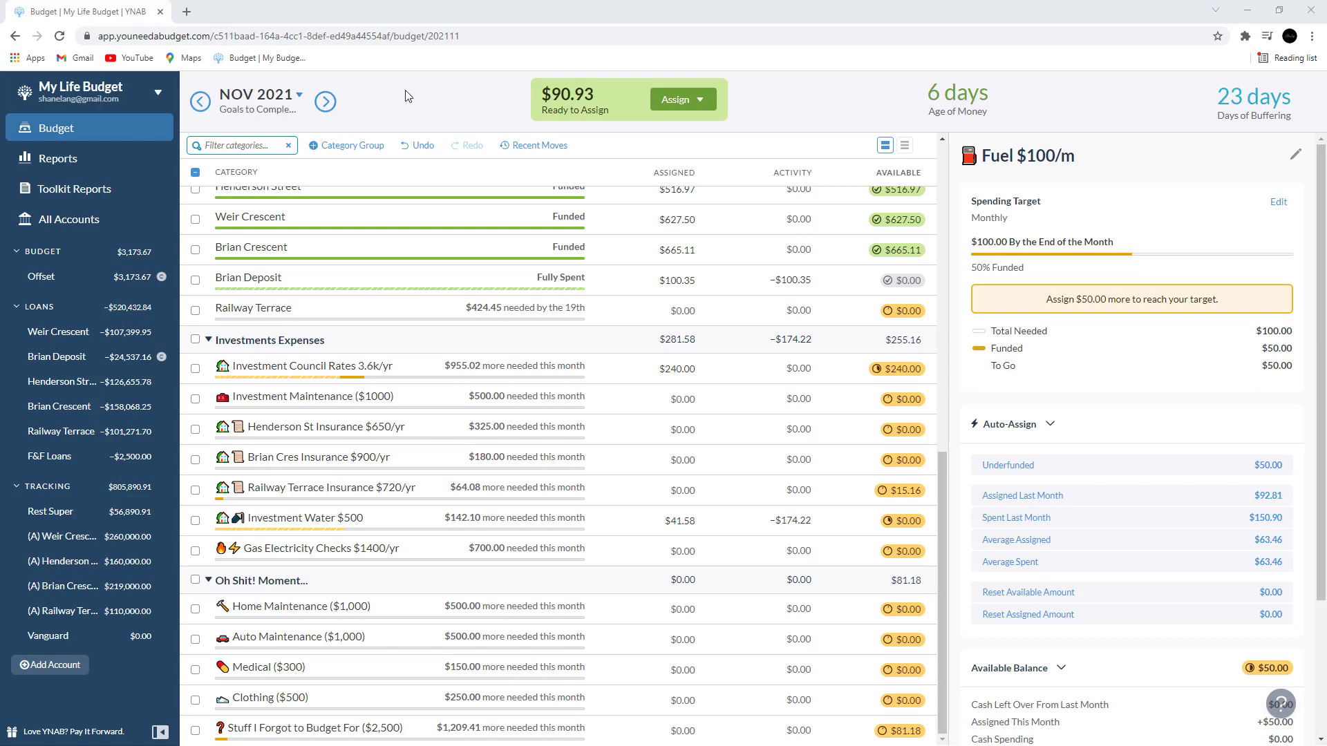
left_click(258, 111)
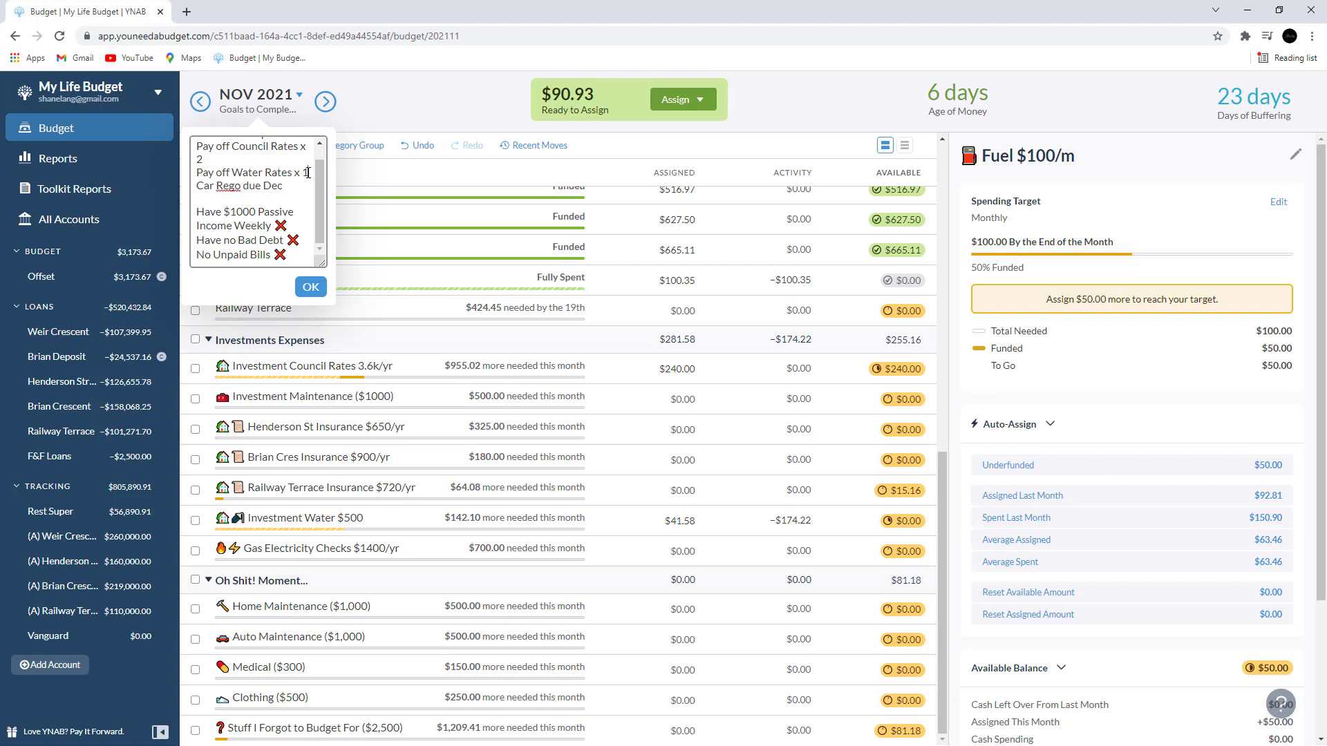
left_click(427, 181)
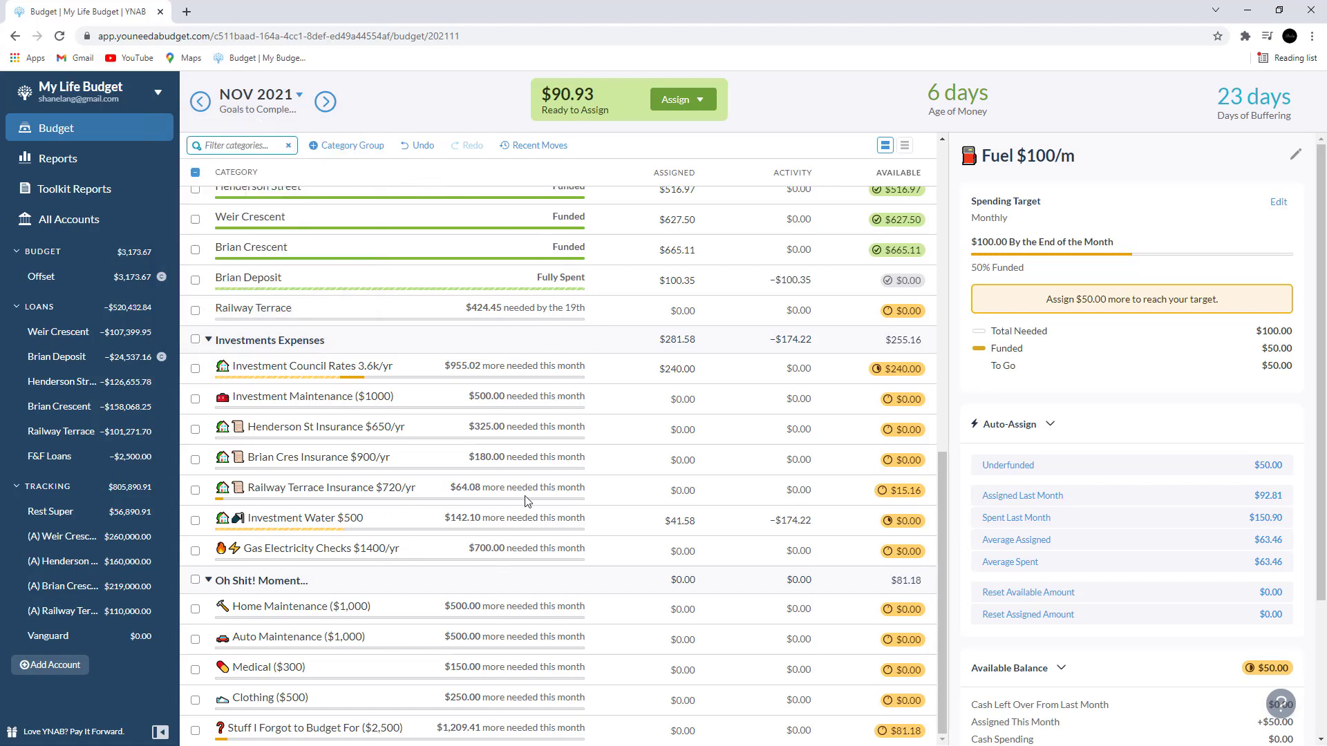
- Assign the remaining 90.93 to the Car Rego $900/yr category under True Expenses
scroll(528, 503, "up", 3)
scroll(526, 494, "up", 4)
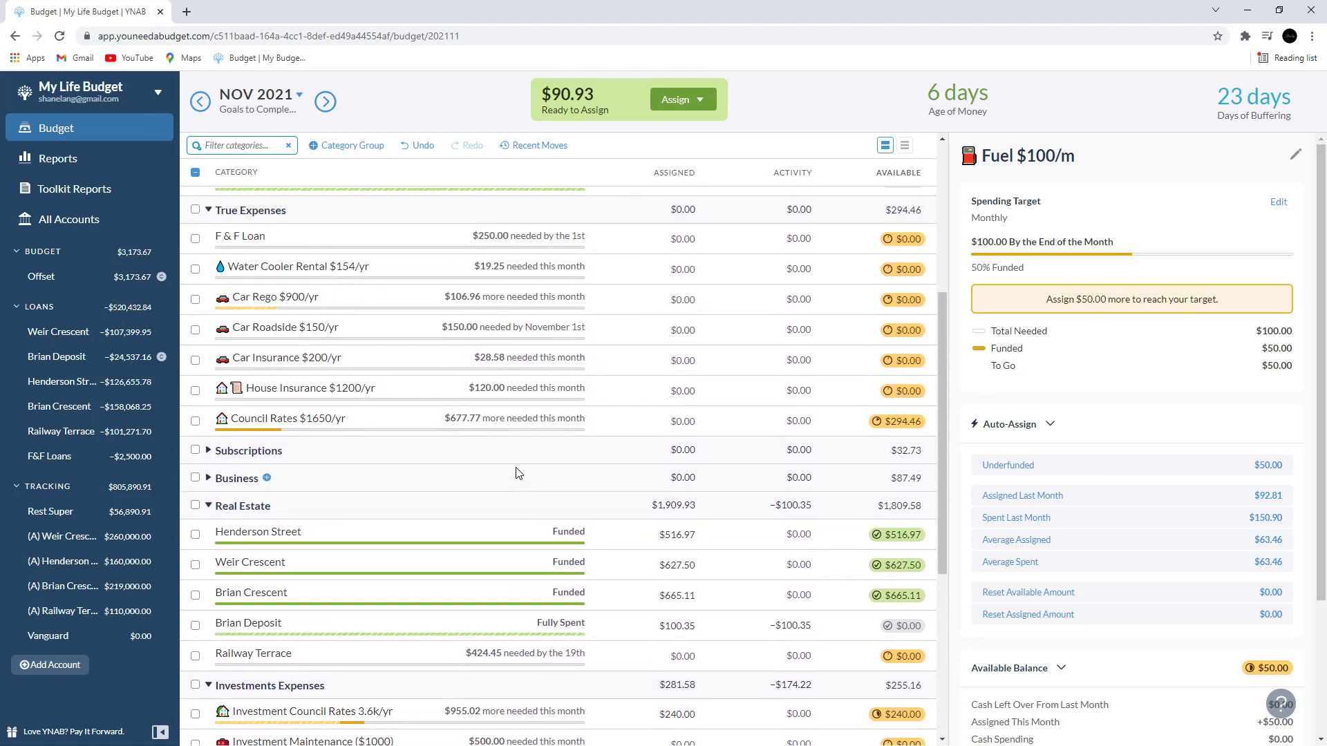
left_click(695, 438)
type("9")
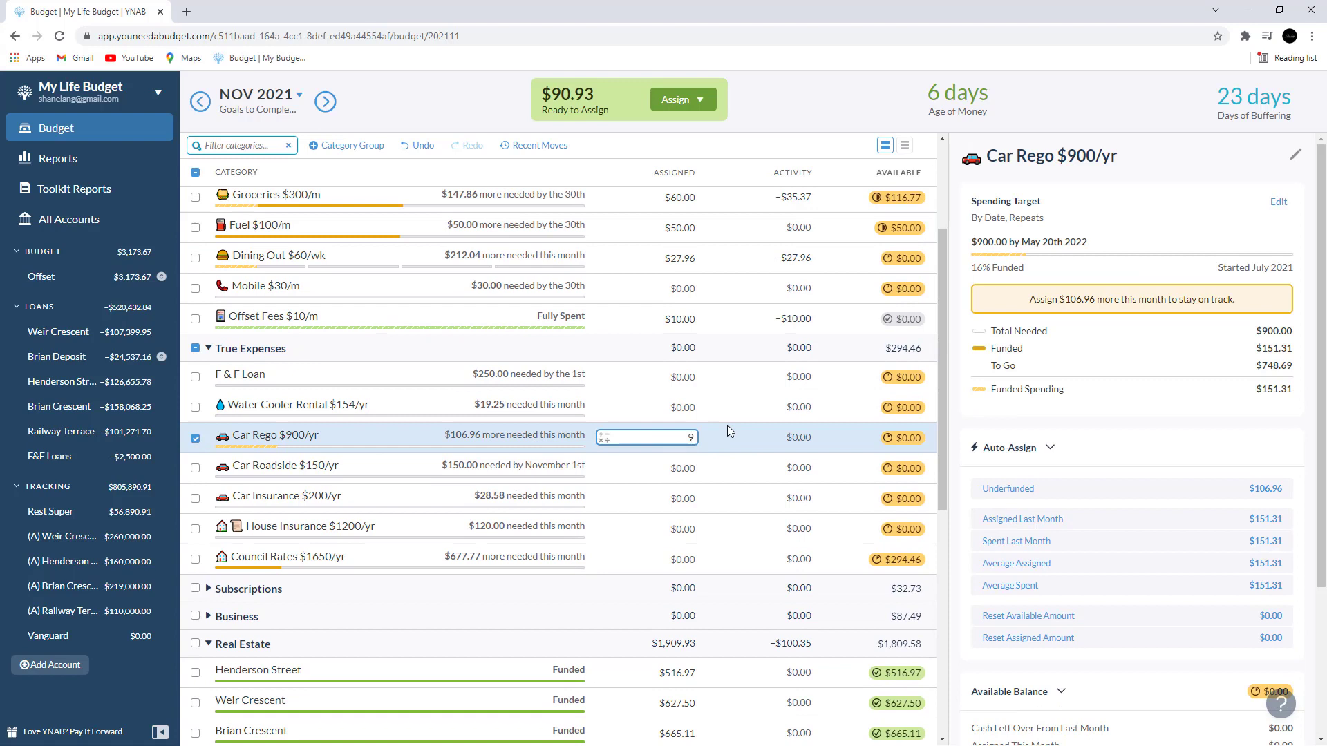
type("0.93")
key("Return")
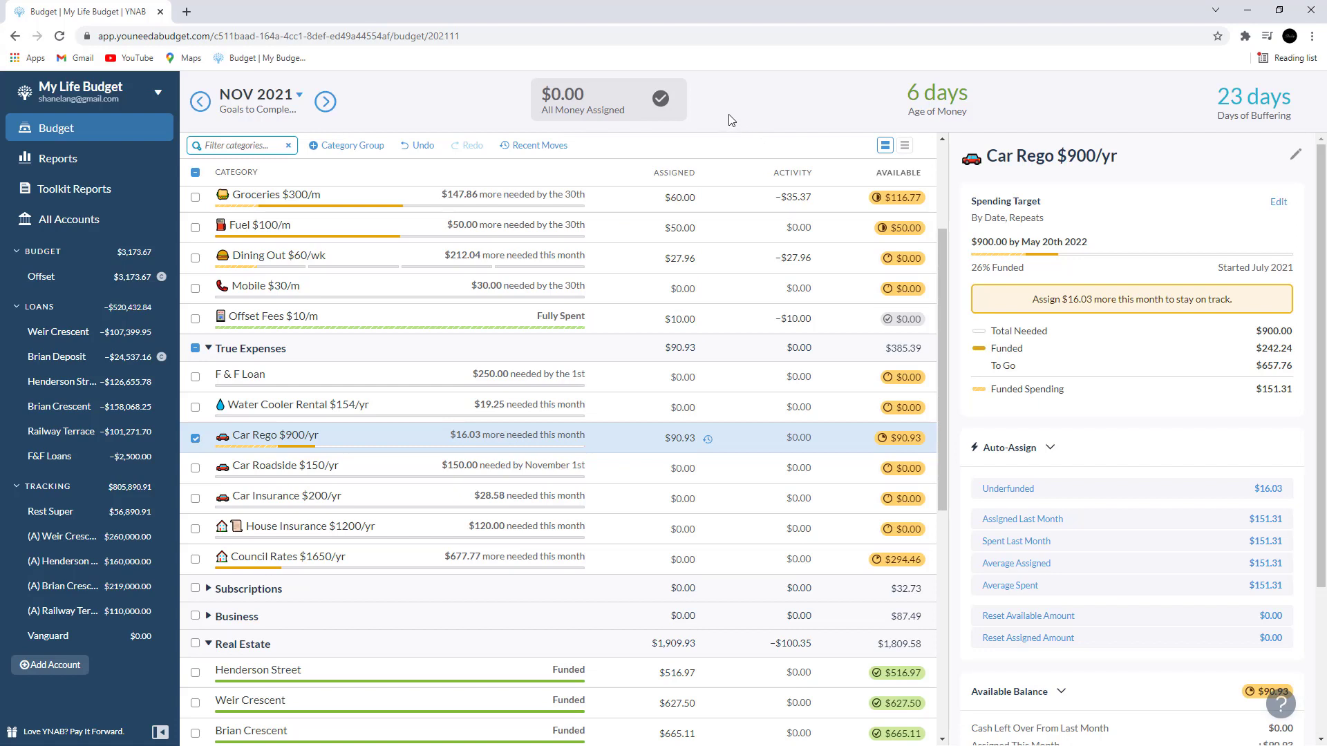
scroll(656, 290, "up", 3)
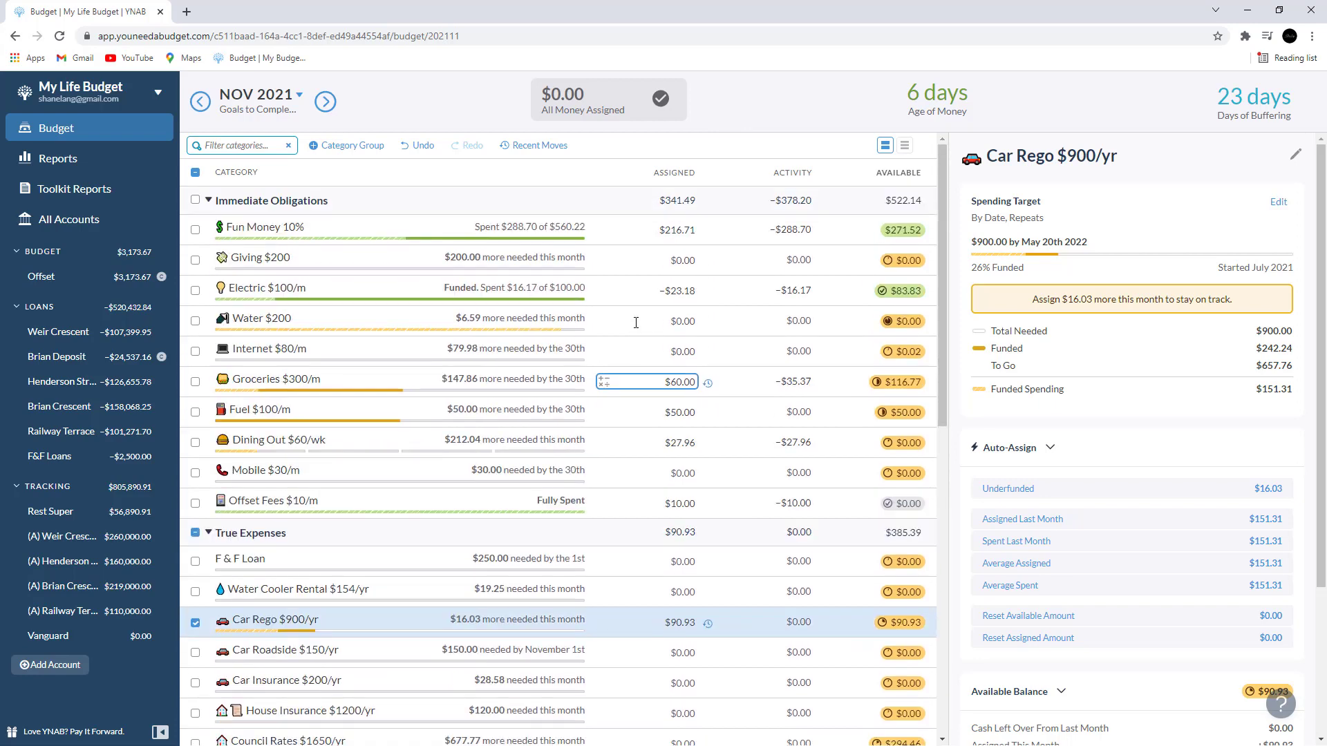
- Record a 516.97 payment for the Henderson Street loan from Offset dated 04-11-2021, and open that loan account to check its November activity
scroll(512, 304, "down", 10)
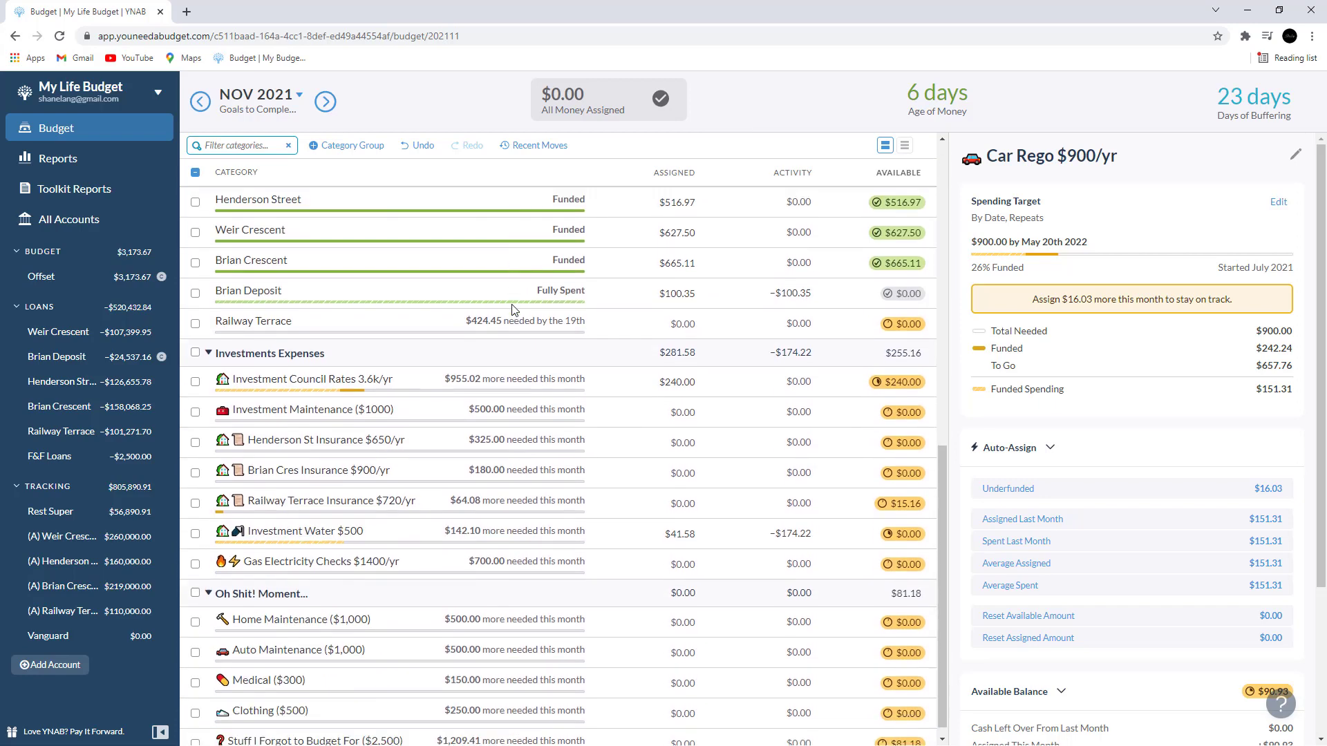
scroll(514, 308, "up", 3)
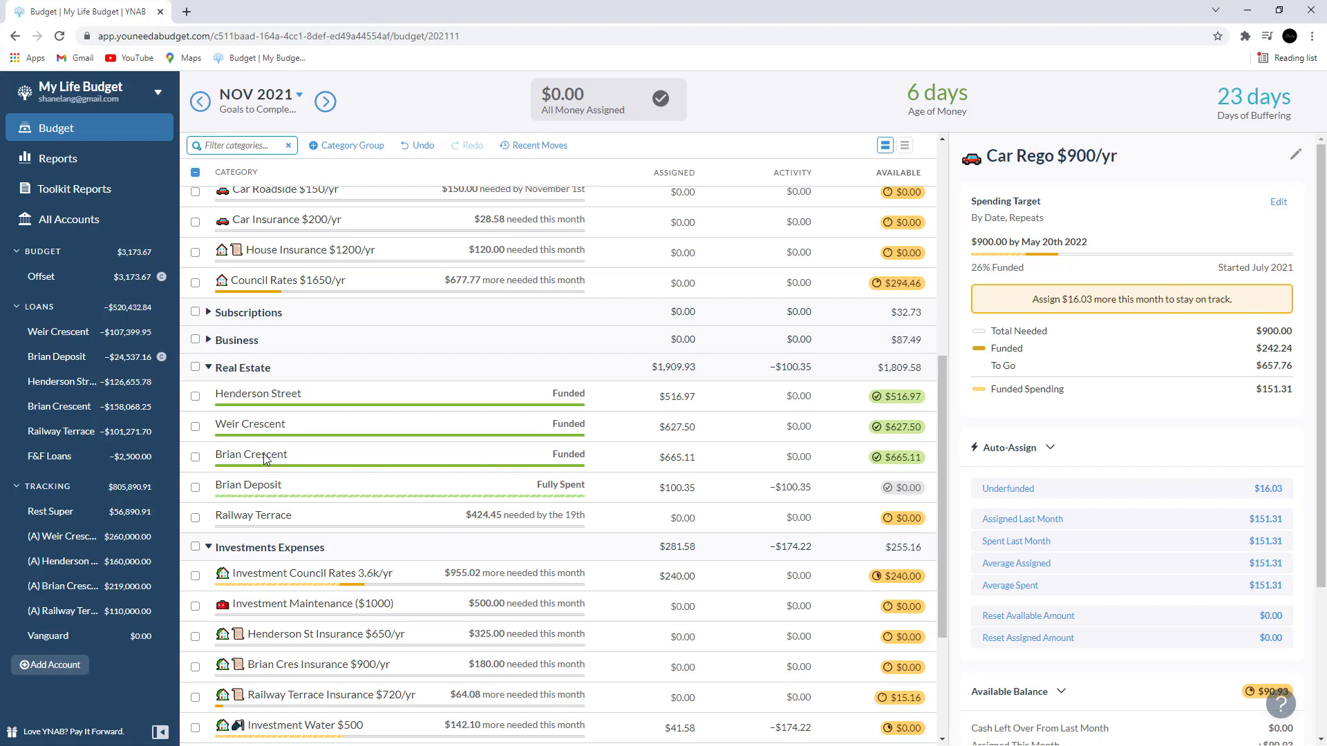
left_click(287, 395)
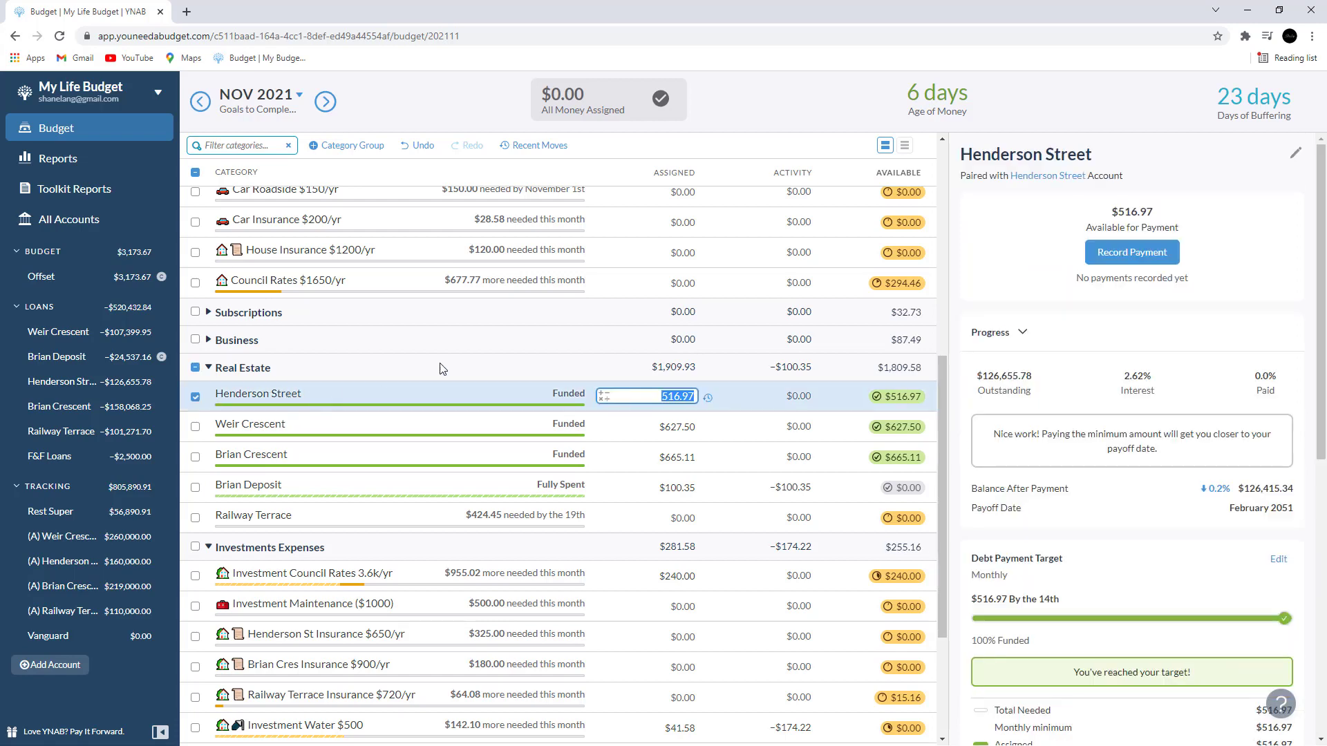
left_click(1133, 258)
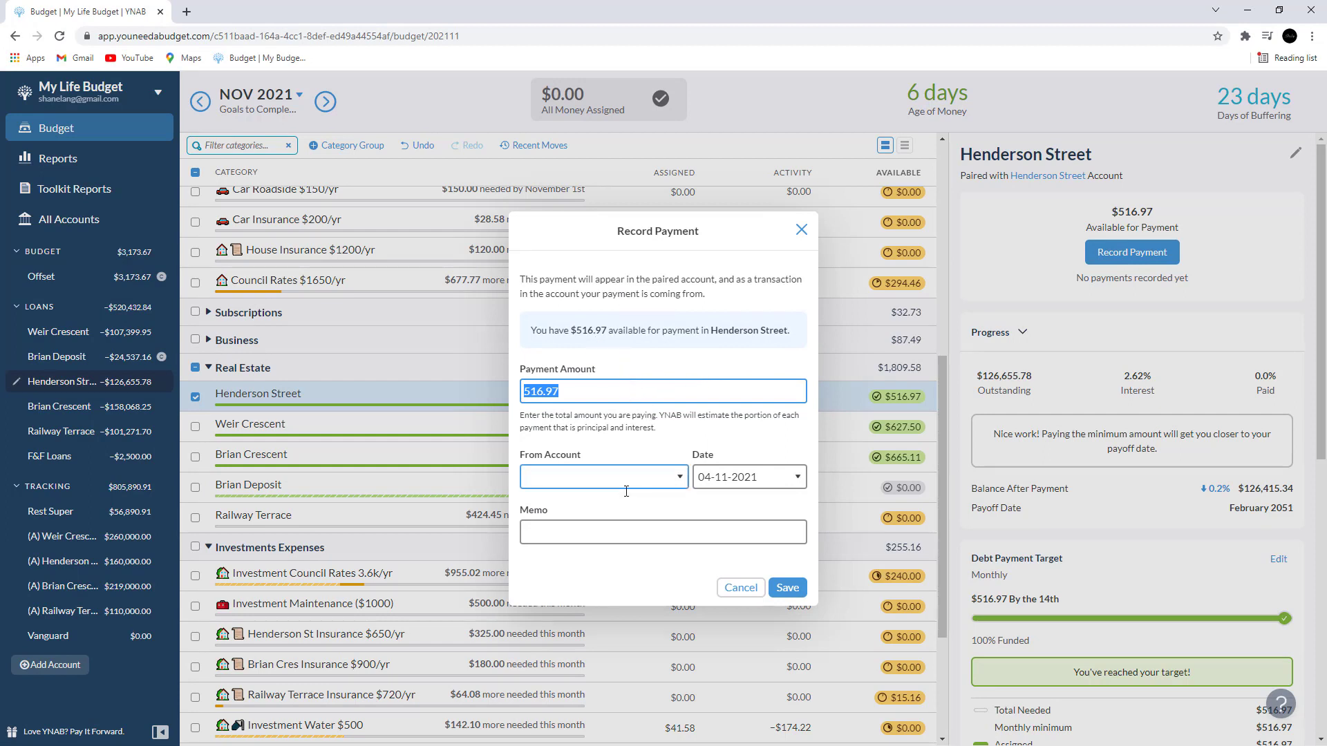
left_click(648, 478)
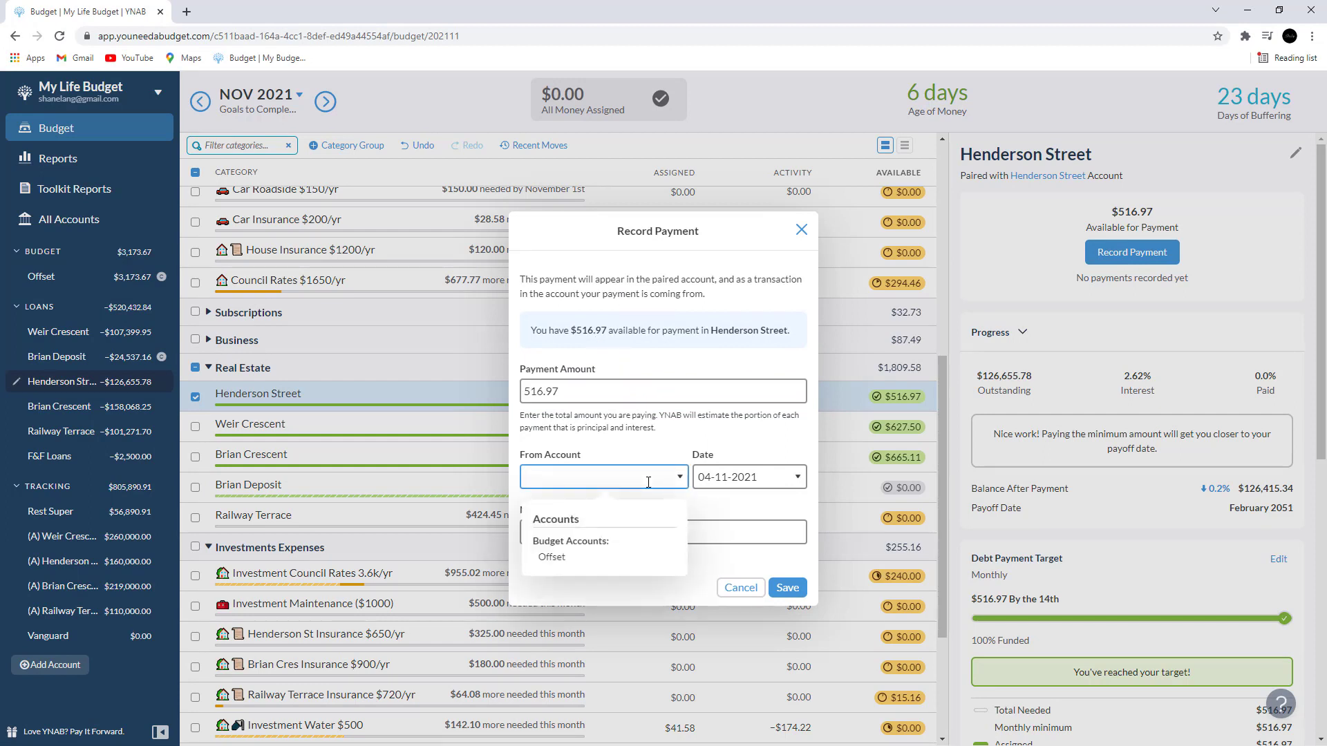
left_click(561, 561)
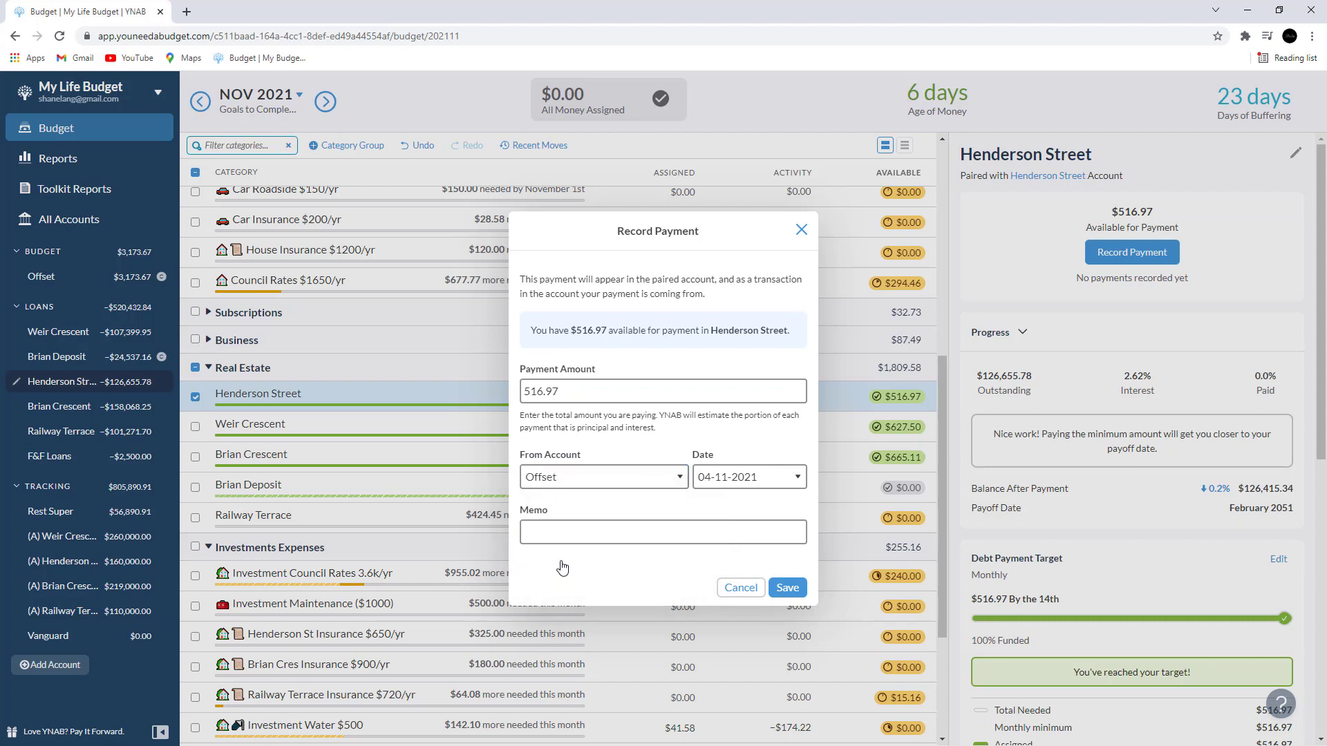
left_click(650, 537)
left_click(790, 589)
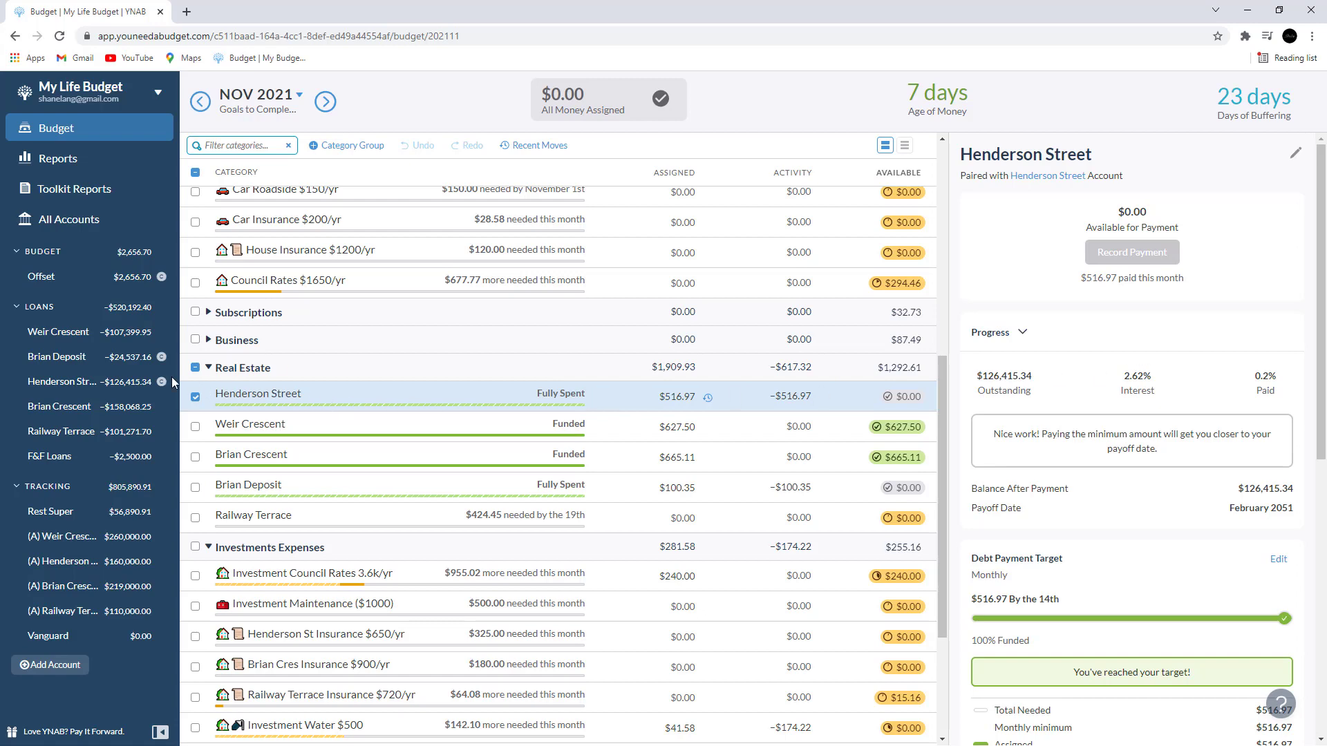
left_click(61, 384)
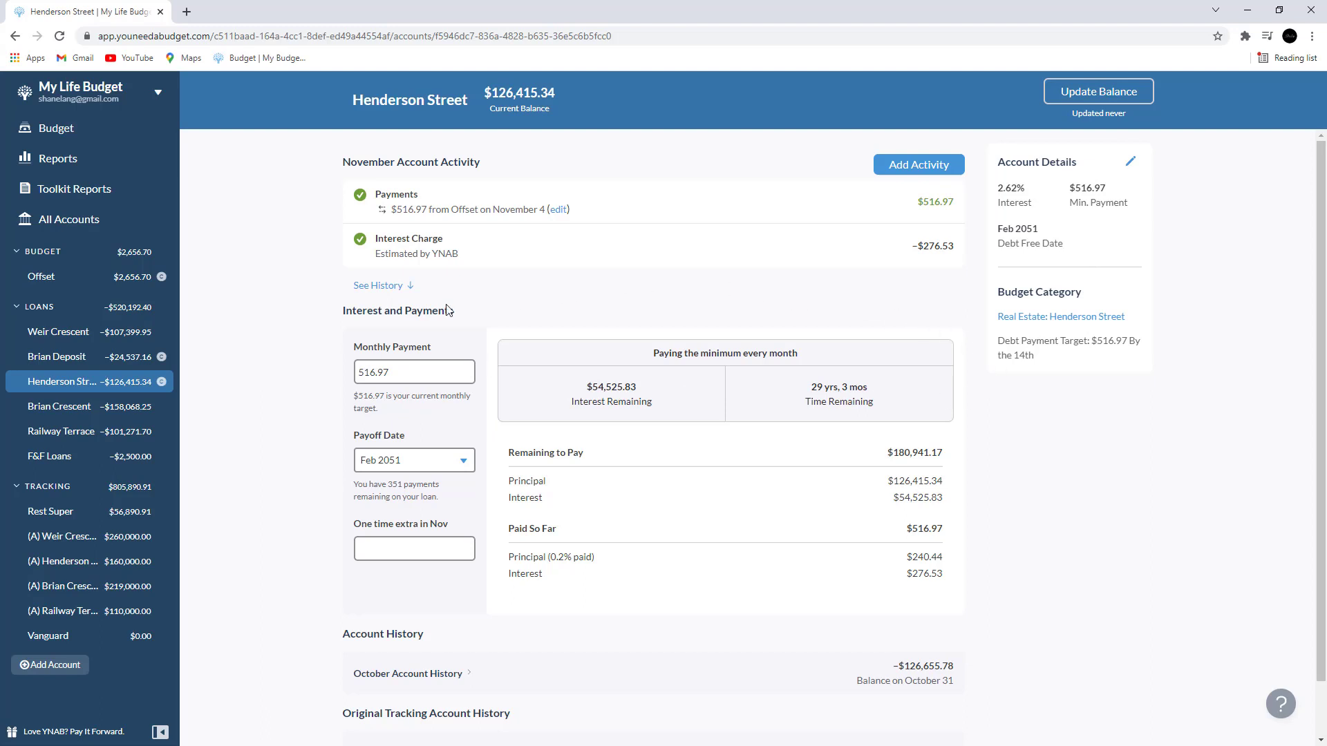
- Record a 627.50 payment for the Weir Crescent loan category in the budget, paid from Offset and dated 04-11-2021
left_click(80, 137)
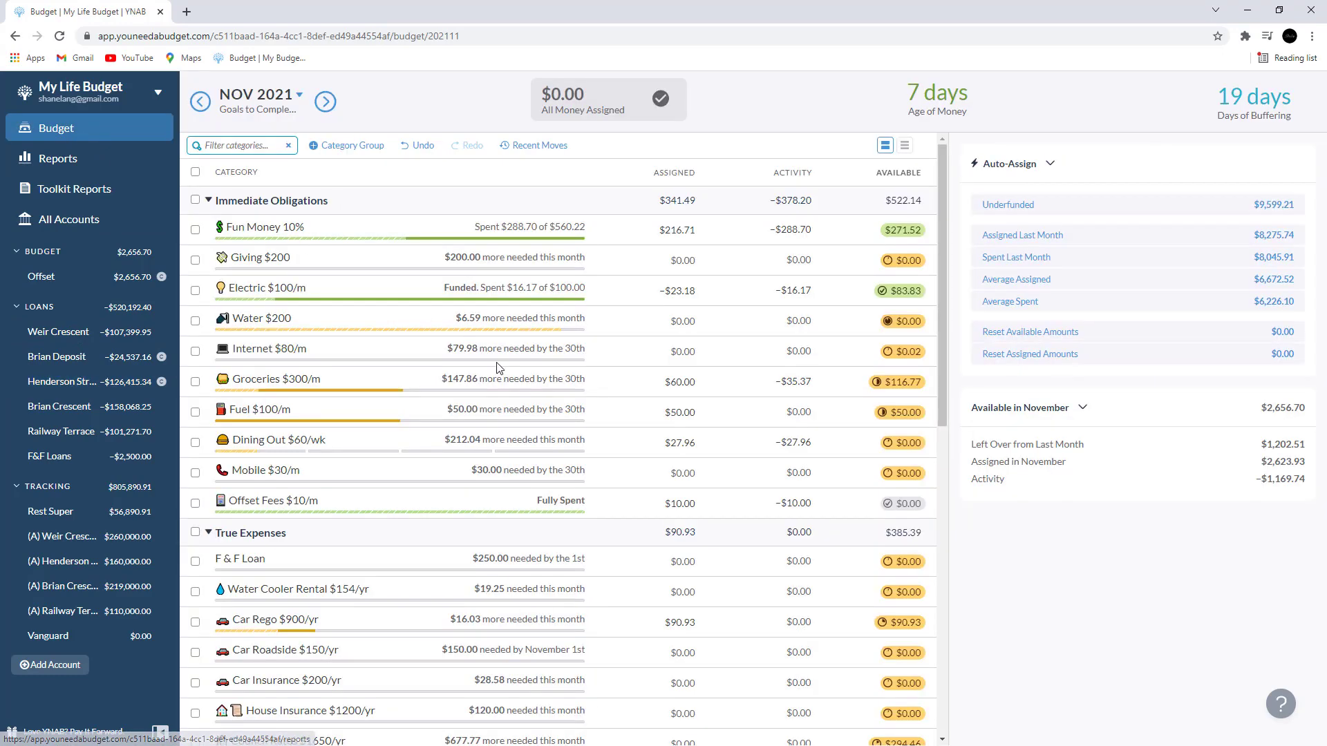
scroll(503, 431, "down", 7)
scroll(503, 429, "down", 1)
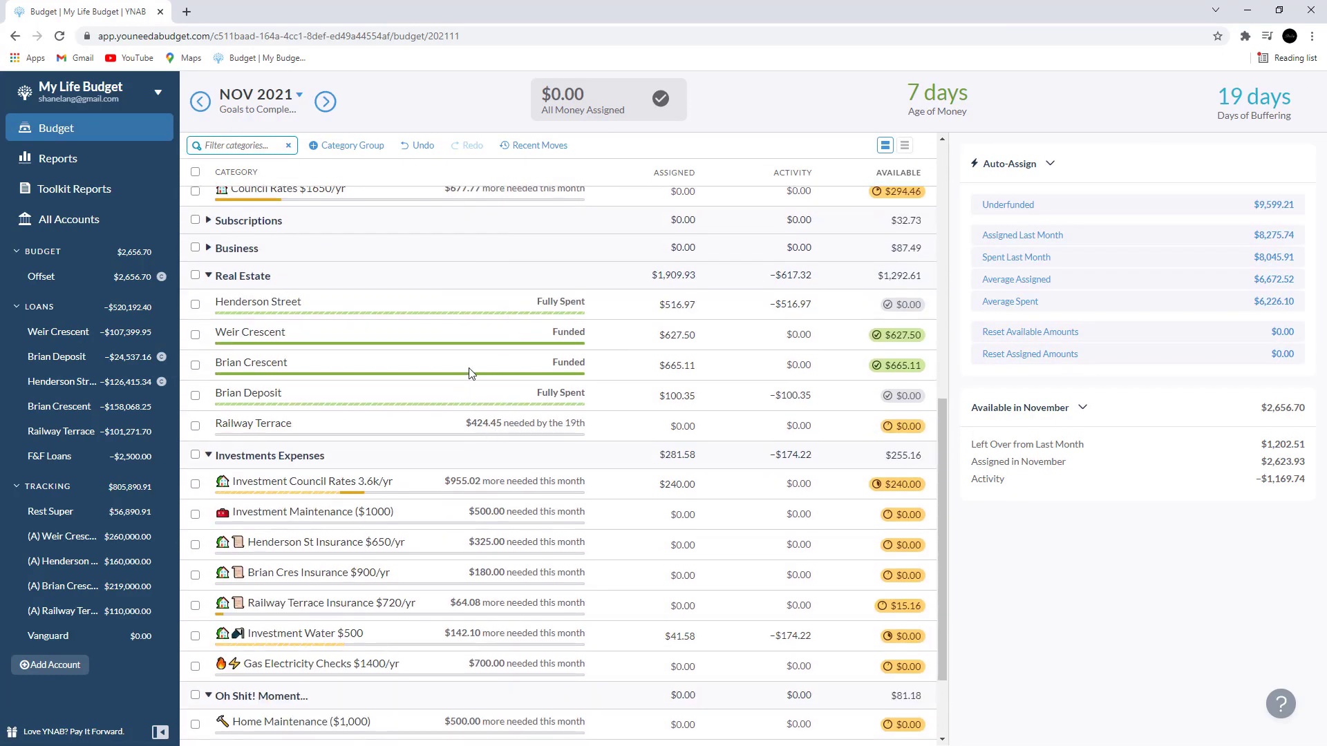
left_click(507, 335)
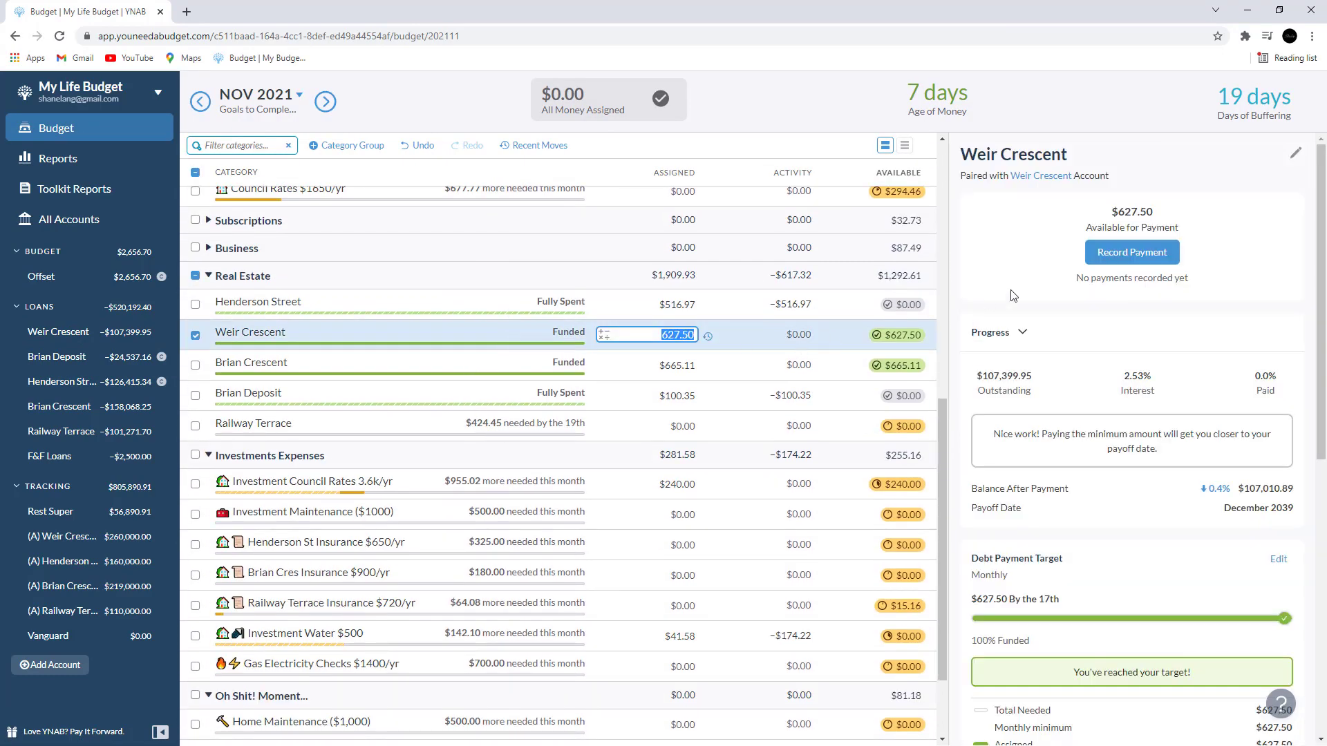
left_click(1124, 255)
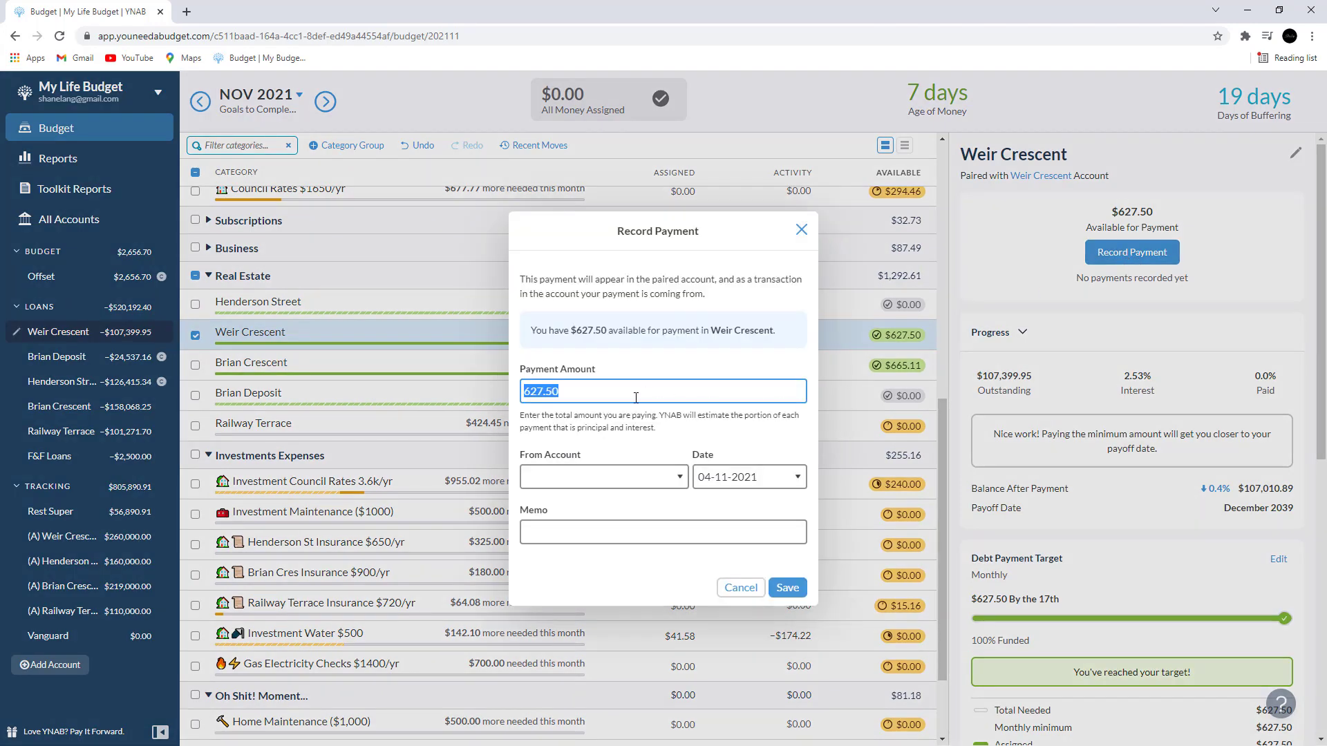
left_click(639, 482)
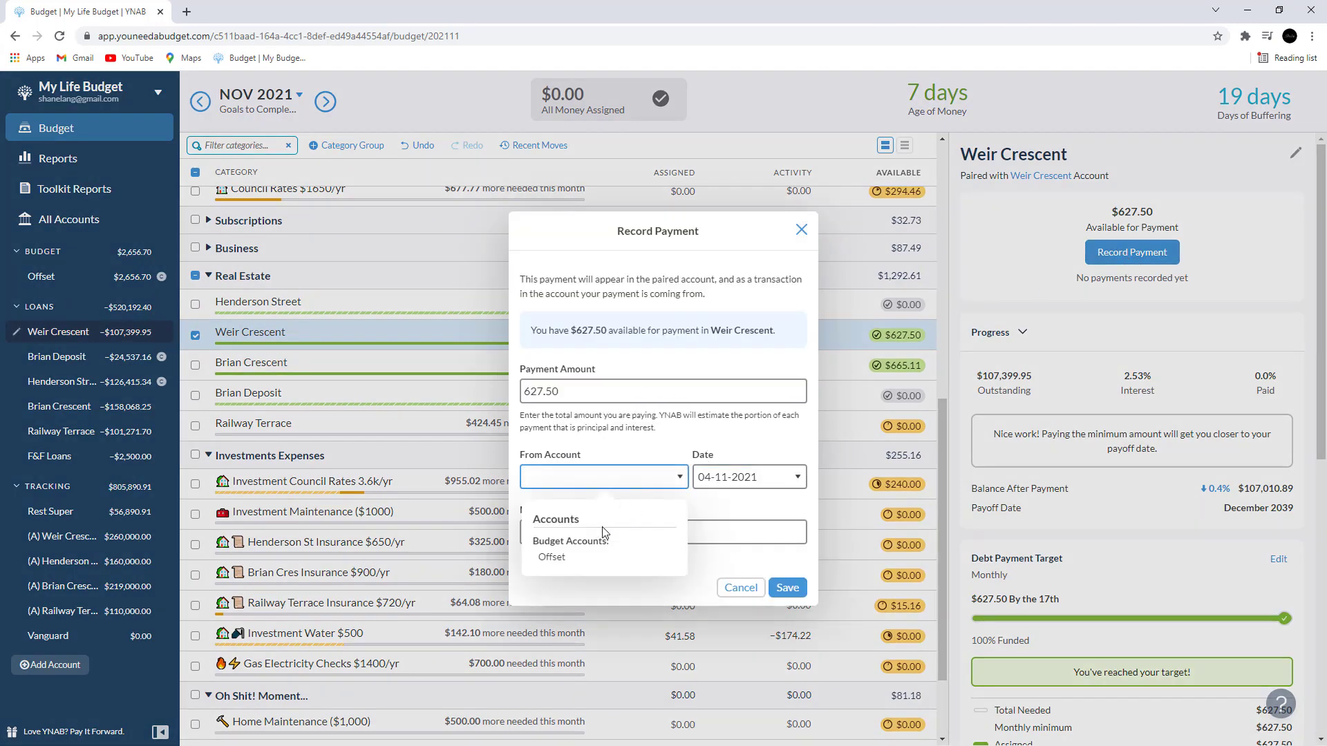
left_click(589, 557)
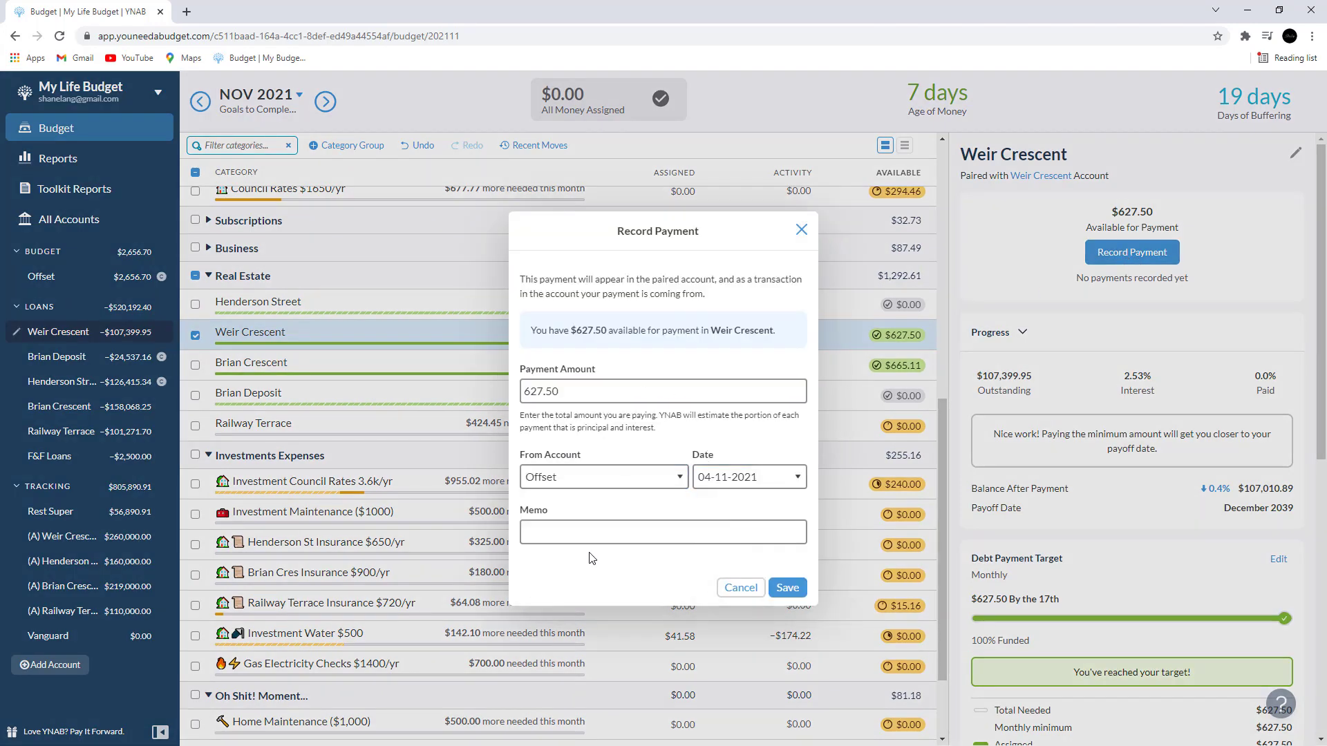
left_click(788, 588)
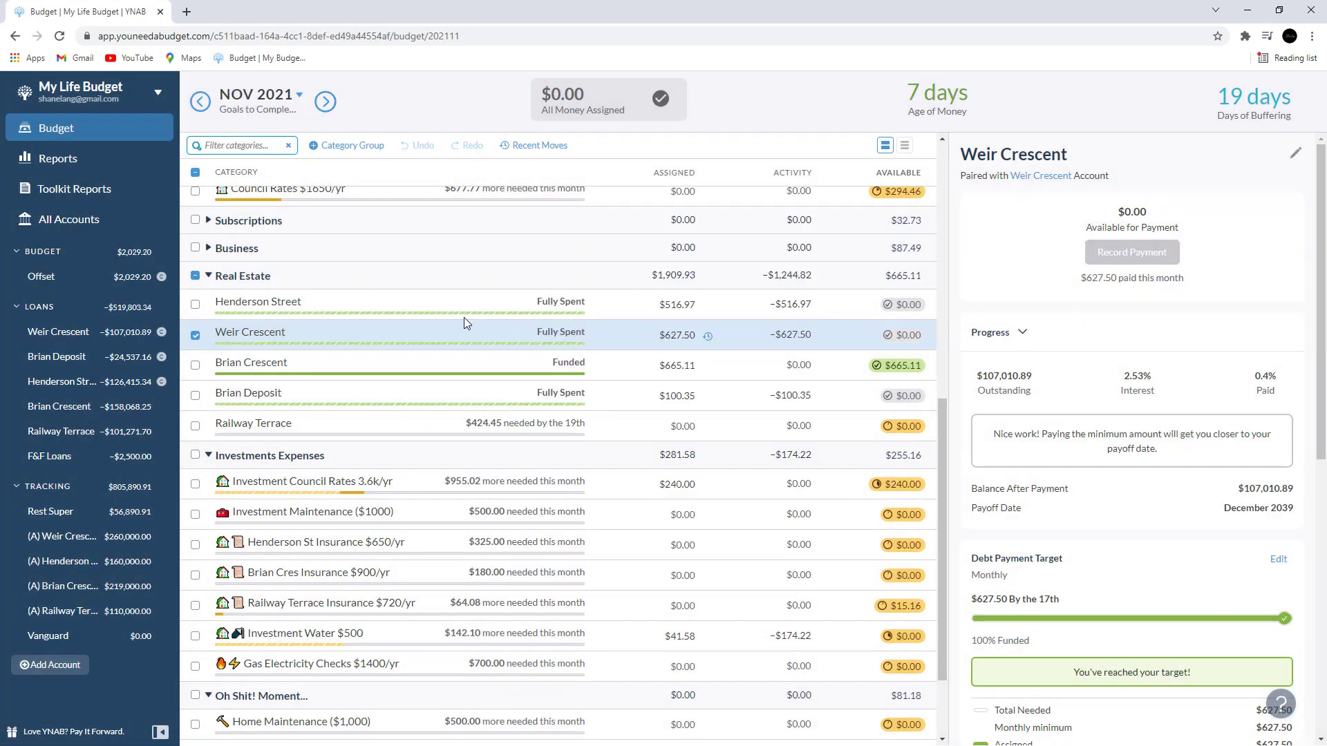
- Record a 665.11 payment for the Brian Crescent loan category, paid from Offset and dated 04-11-2021
left_click(472, 378)
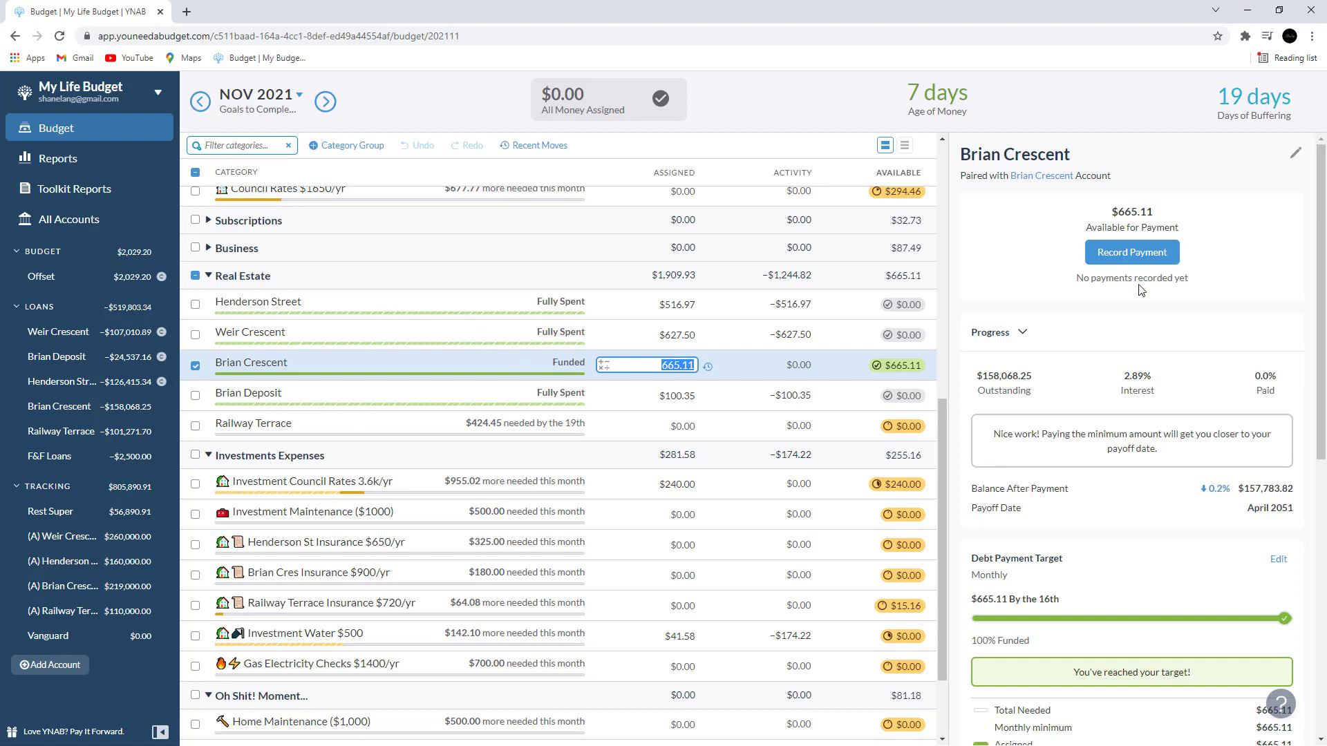
left_click(1137, 254)
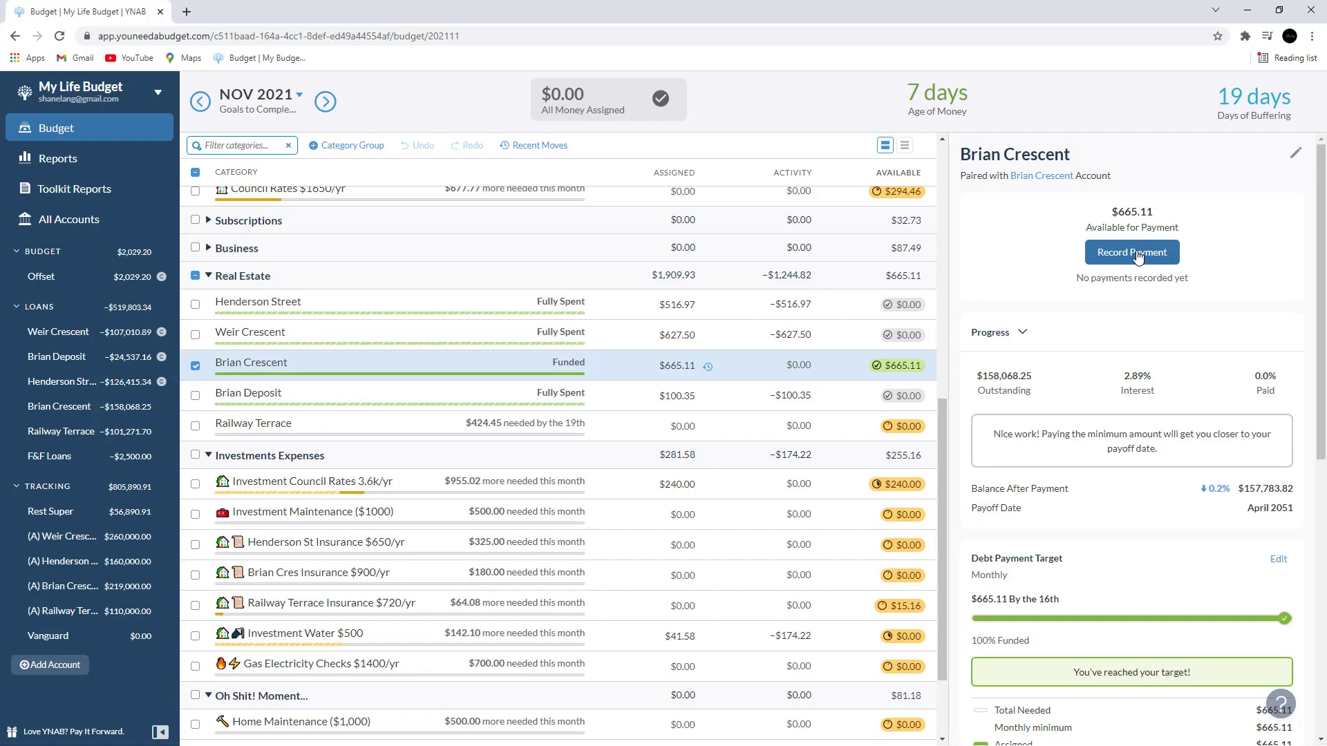
left_click(617, 473)
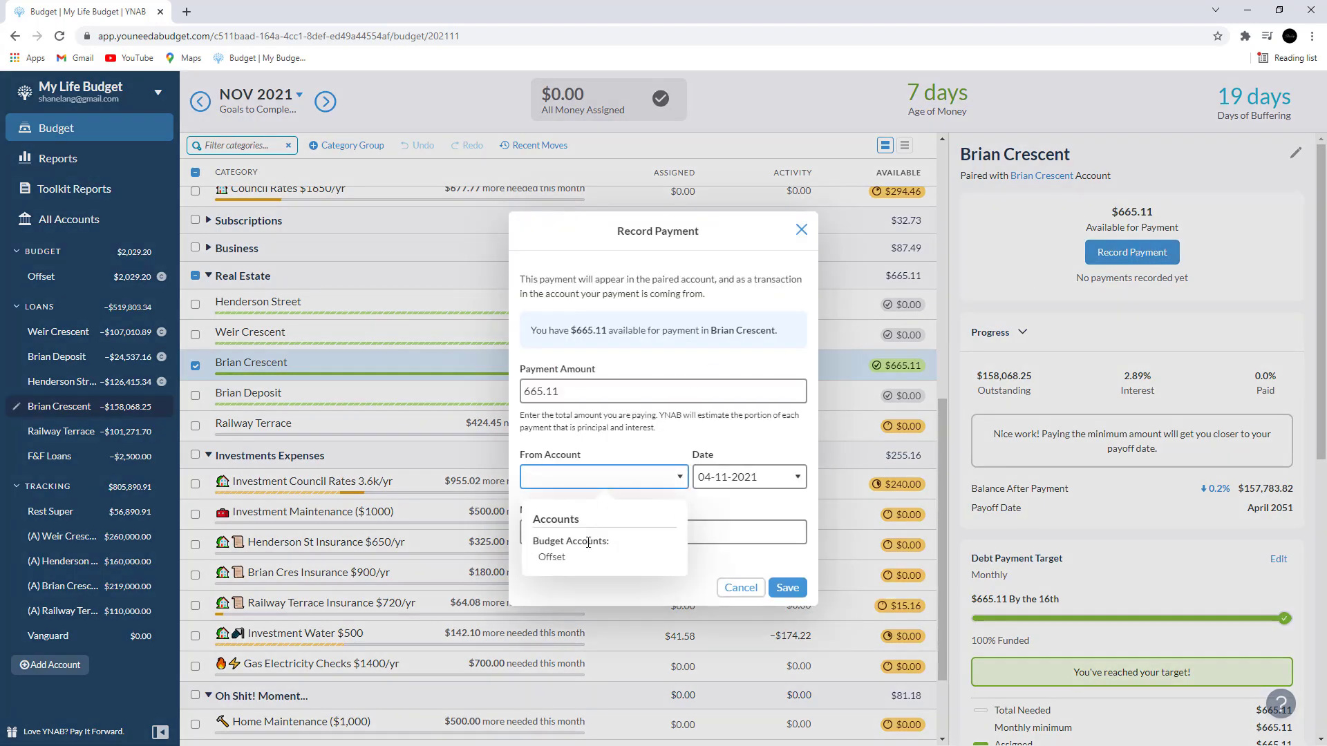
left_click(582, 562)
left_click(787, 588)
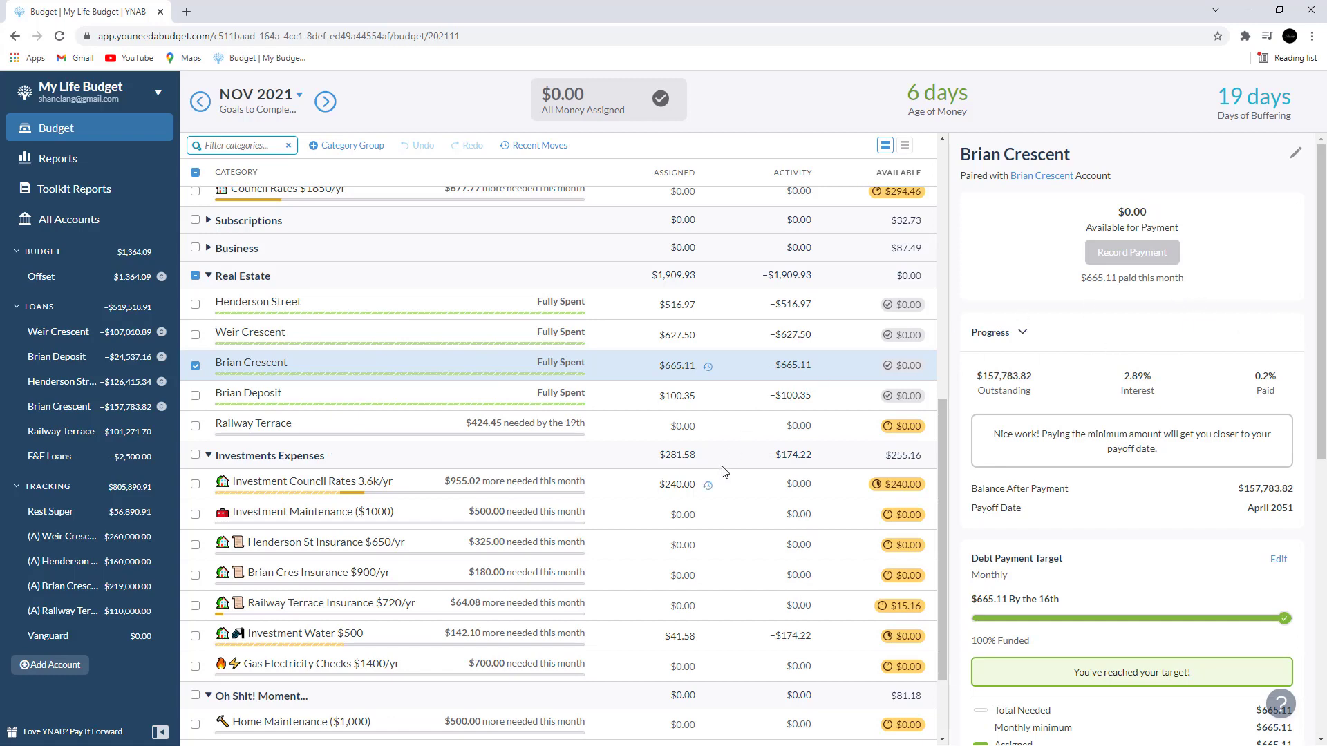
- Review the goals listed in the November 2021 budget note and close the note without editing it
scroll(743, 442, "up", 8)
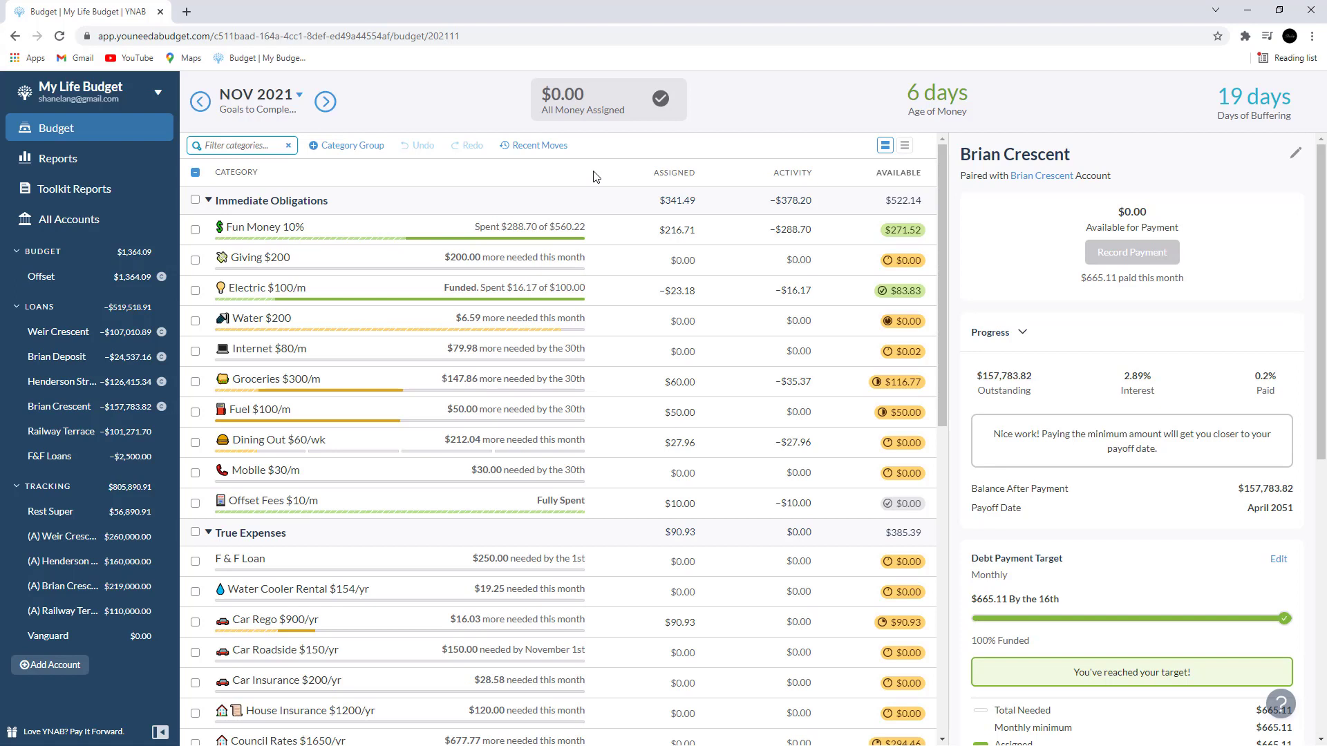
left_click(288, 117)
scroll(260, 167, "up", 1)
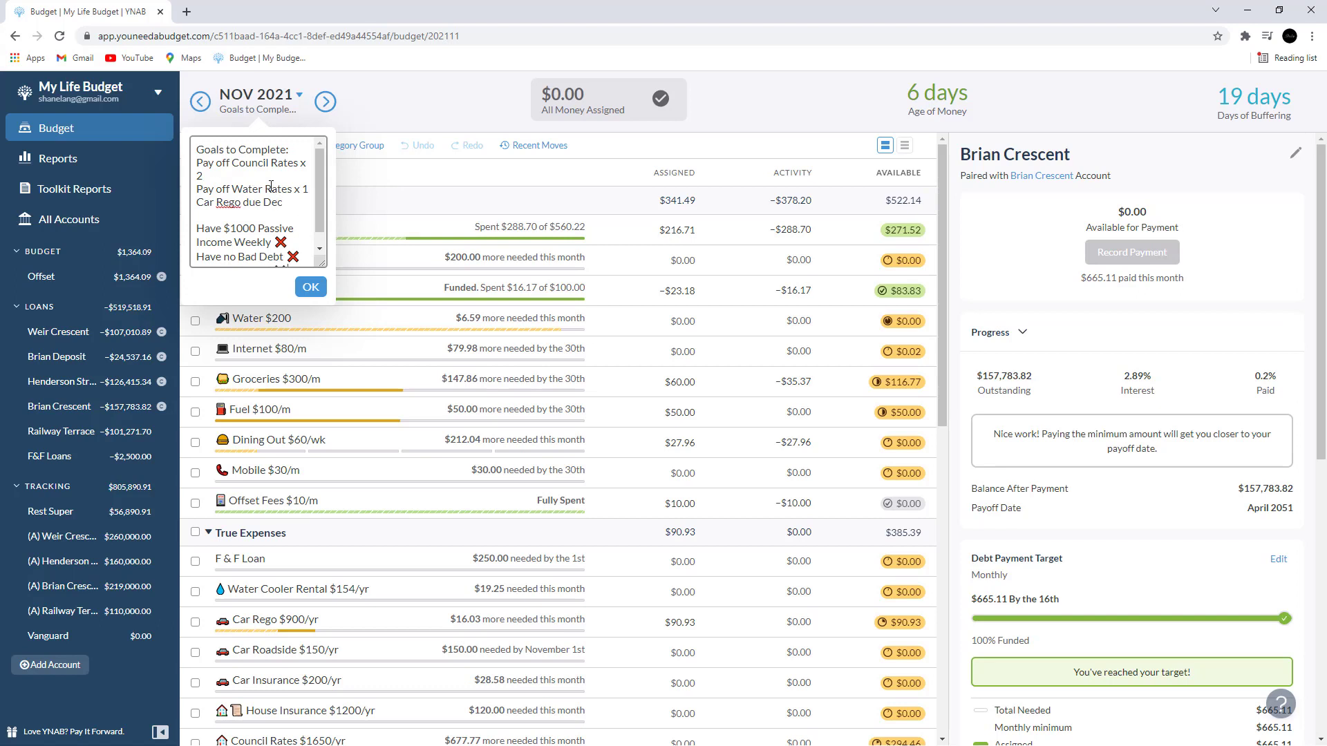
scroll(270, 191, "down", 1)
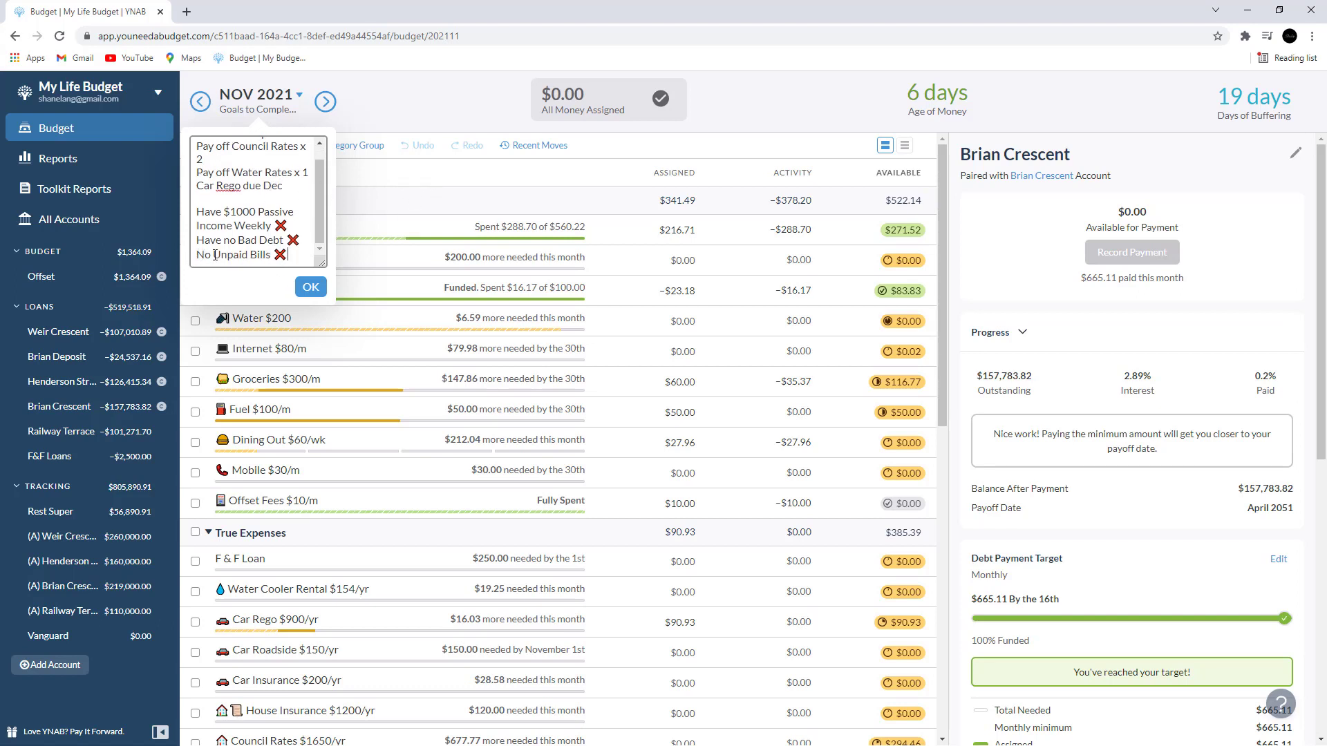
left_click(436, 94)
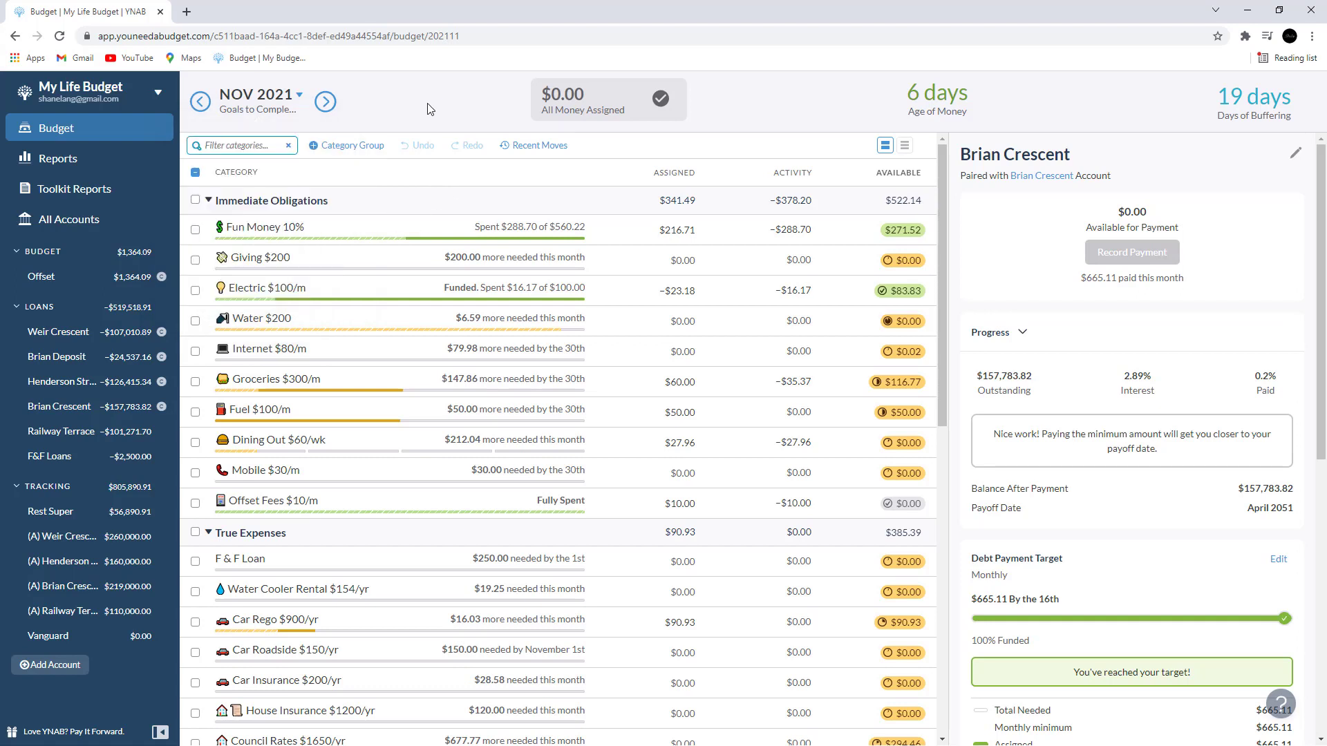
- Review the assigned, activity and available amounts across the November 2021 categories, from Immediate Obligations through Investments Expenses
scroll(649, 163, "down", 5)
scroll(649, 163, "up", 5)
scroll(644, 166, "down", 3)
scroll(645, 169, "up", 3)
left_click(622, 235)
scroll(613, 297, "down", 5)
scroll(613, 297, "up", 5)
scroll(359, 442, "down", 3)
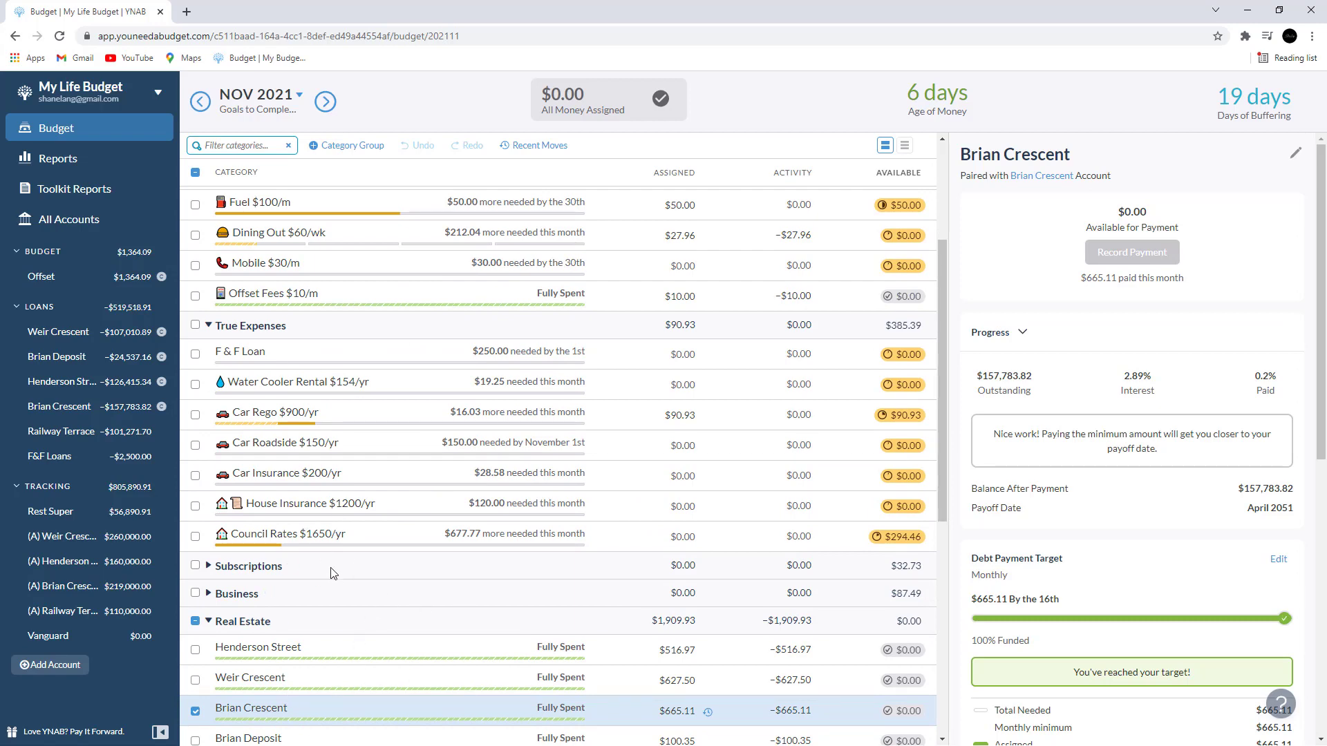
scroll(332, 572, "down", 4)
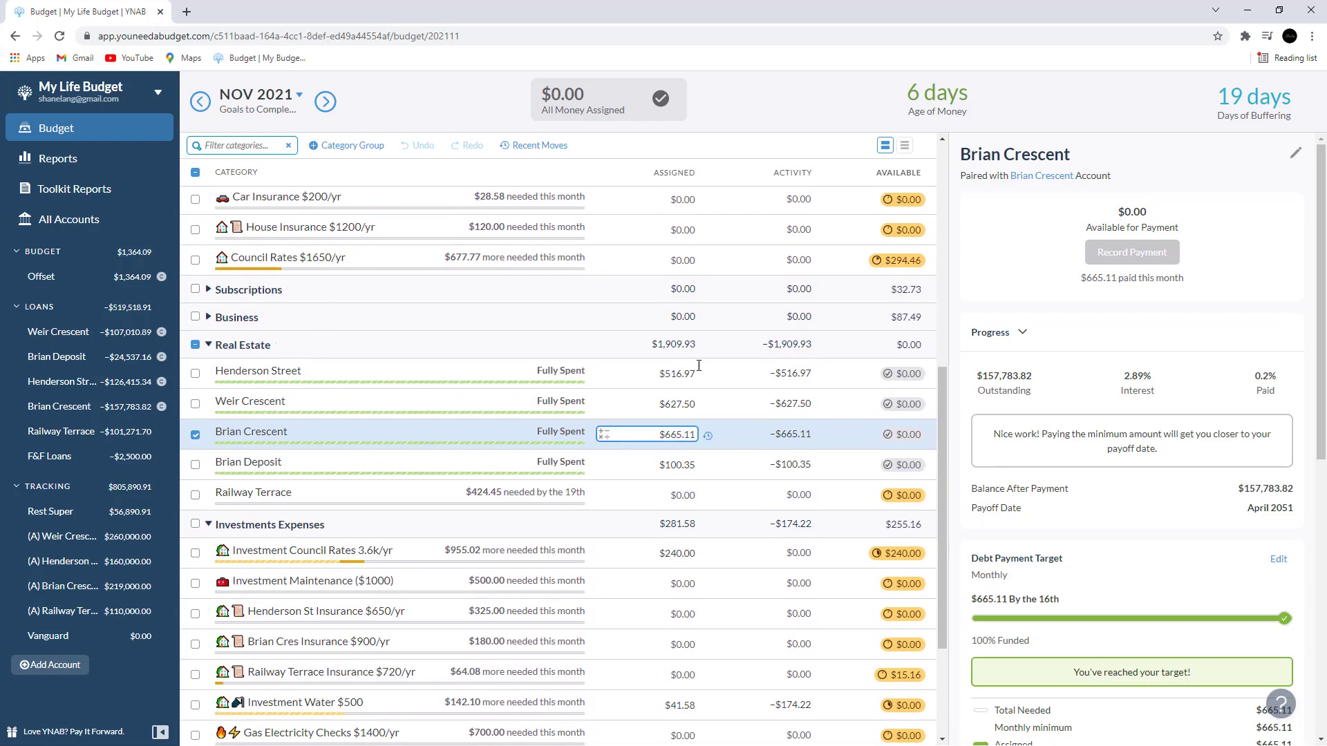
scroll(697, 365, "up", 7)
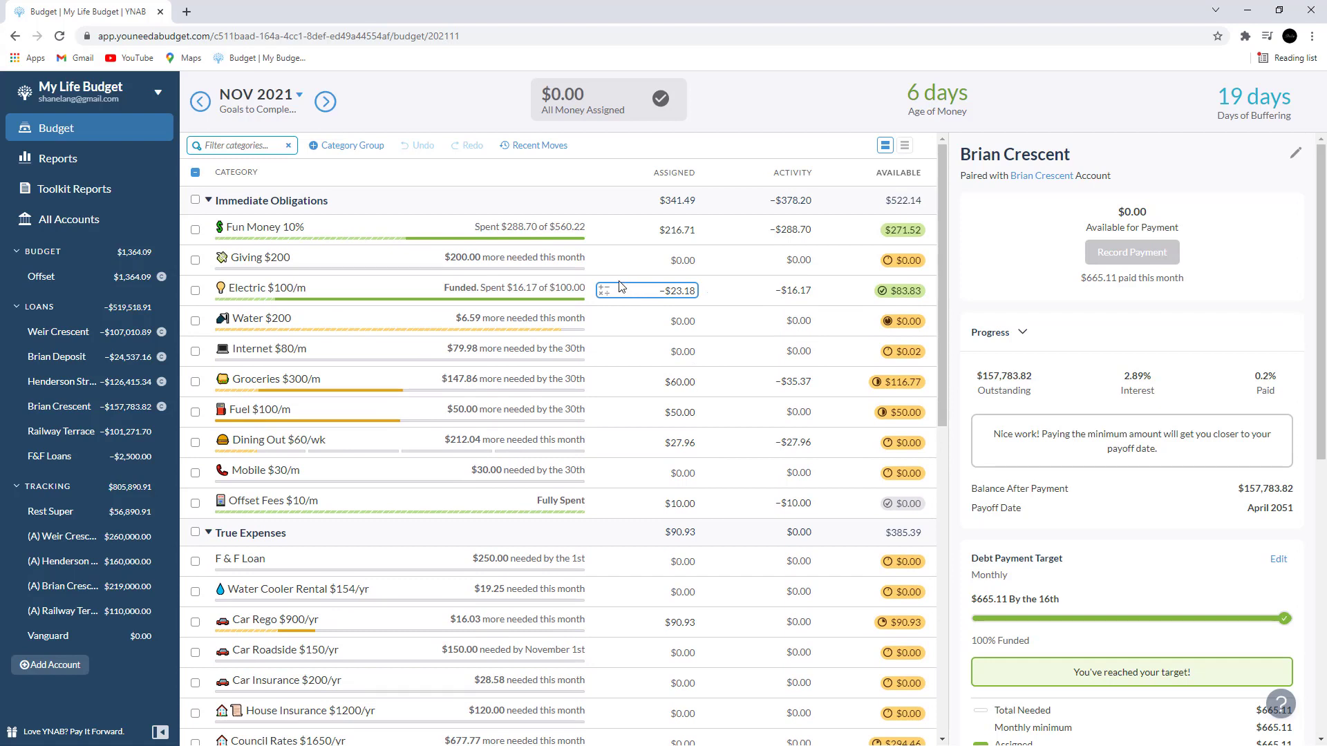